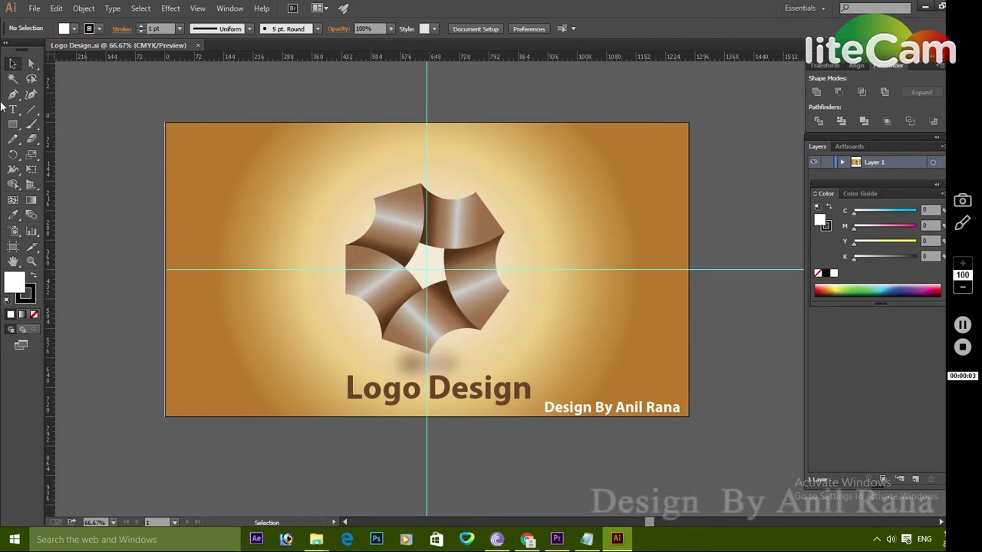
Create a new blank Untitled-1 document beside the finished Logo Design file
click(36, 11)
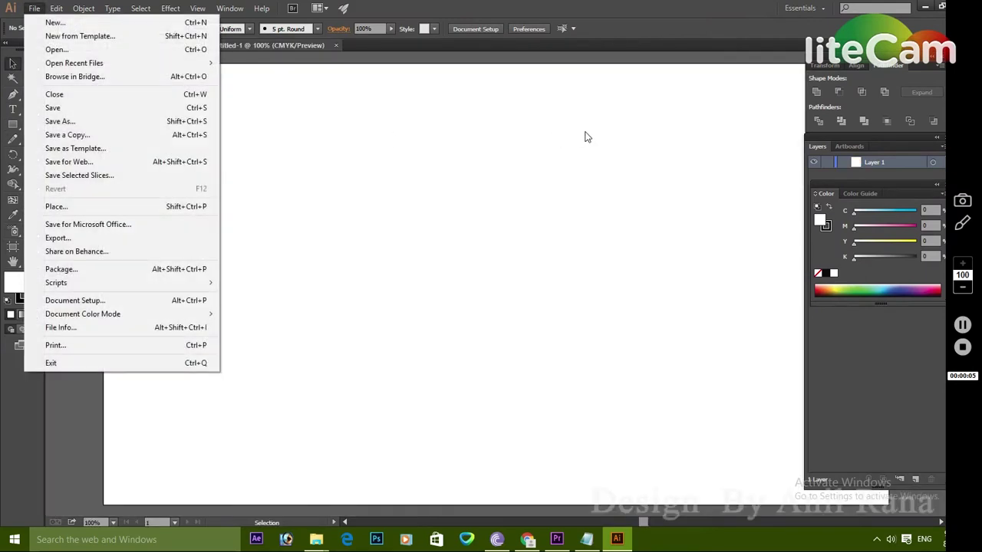
Turn on the rulers along the canvas edges
click(441, 121)
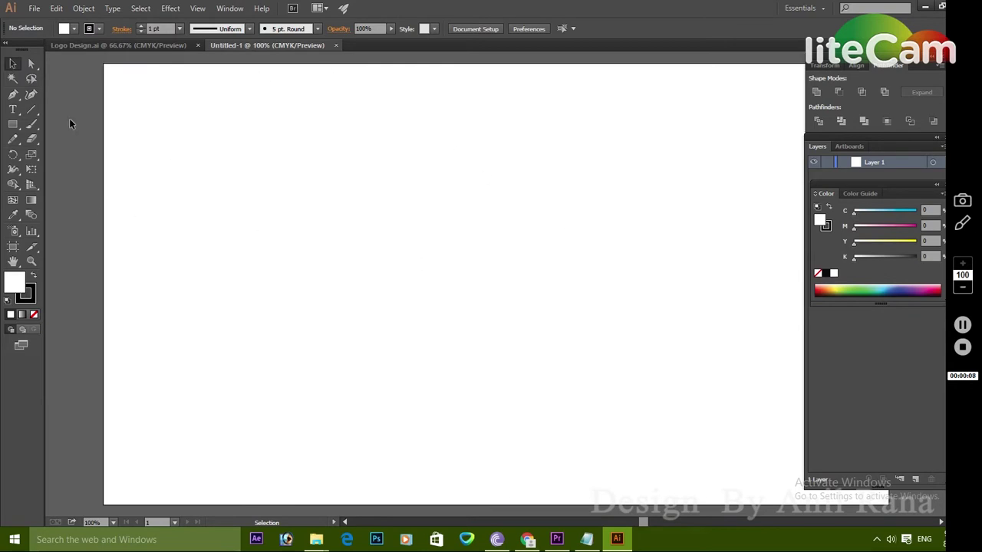
click(197, 8)
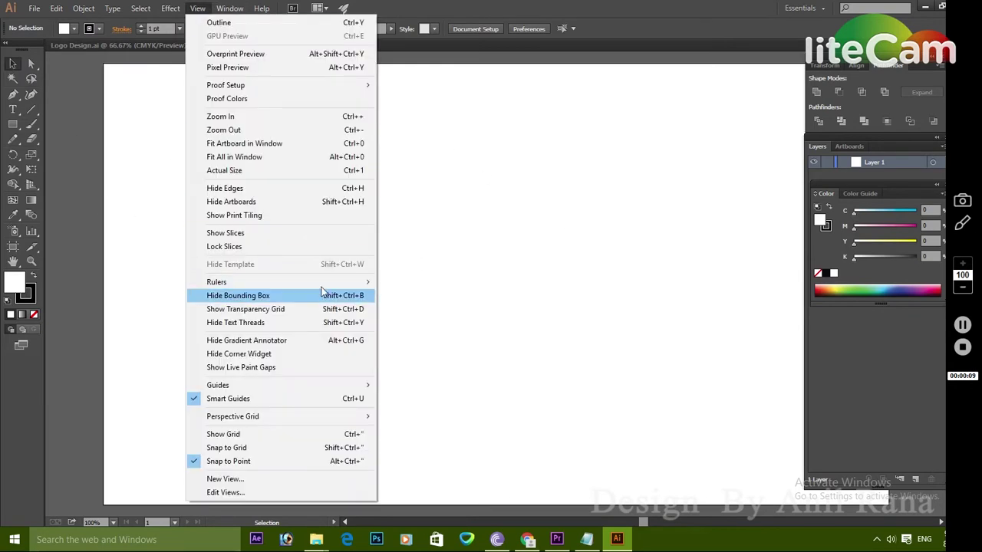
mouse_move(216, 282)
click(414, 282)
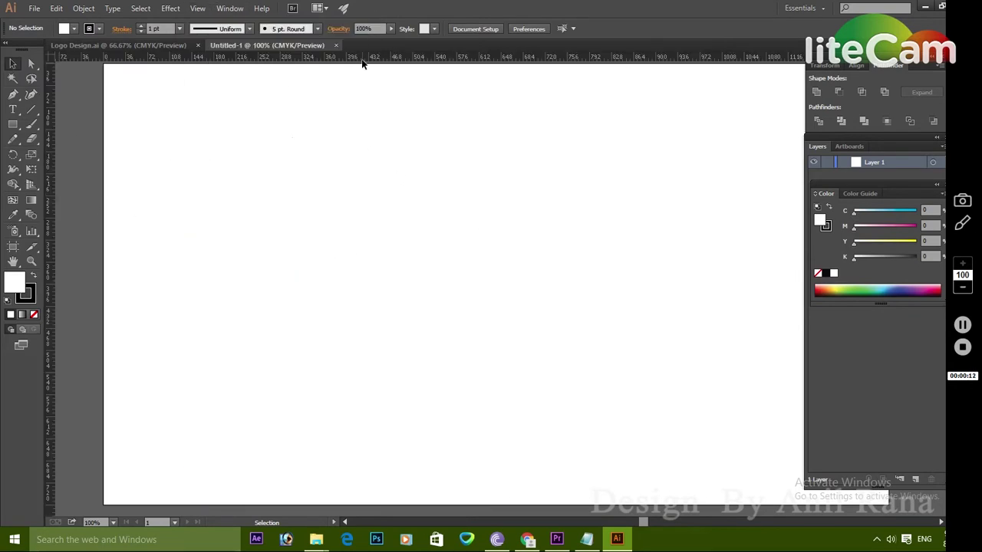
Add horizontal and vertical guides centred on the artboard, then lower the horizontal guide slightly
drag(363, 62, 346, 245)
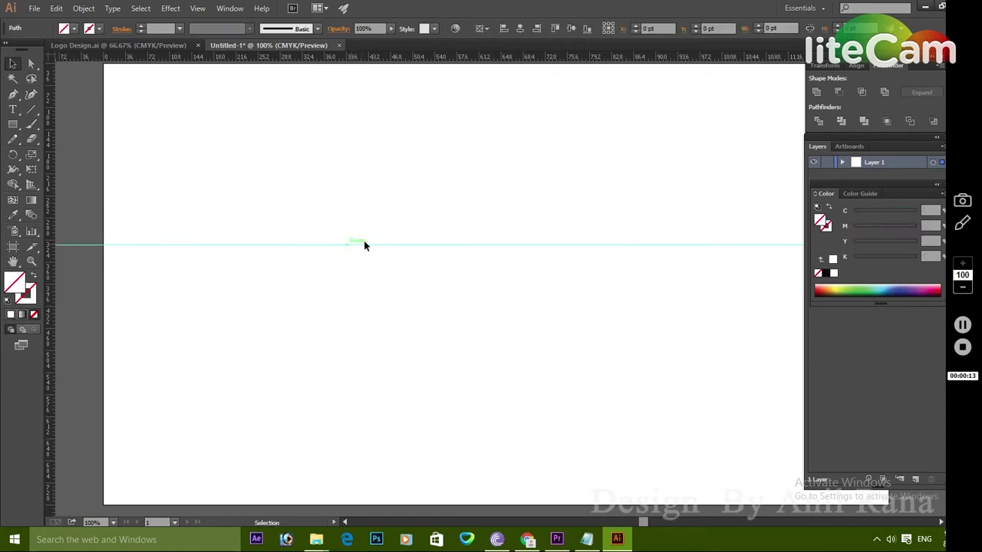
click(519, 29)
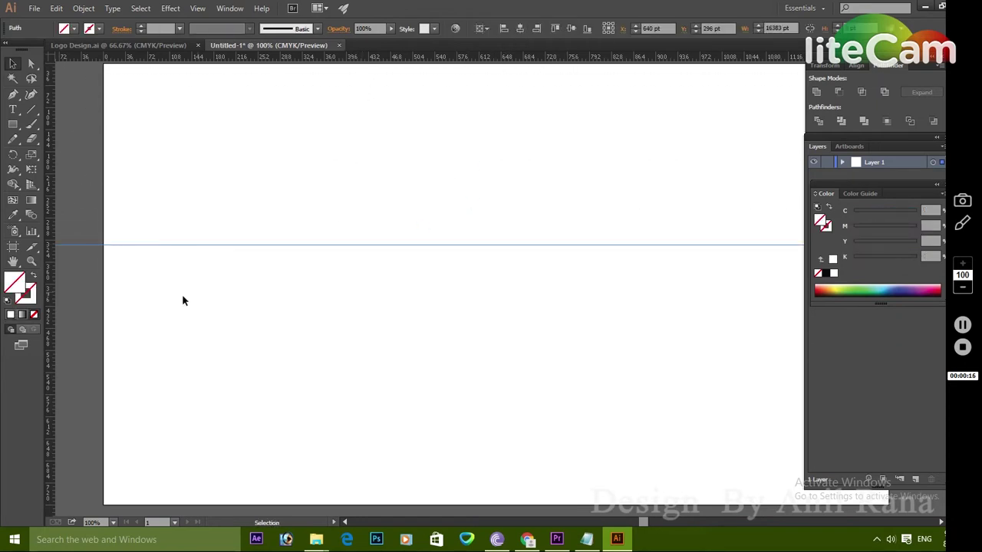
drag(55, 271, 484, 276)
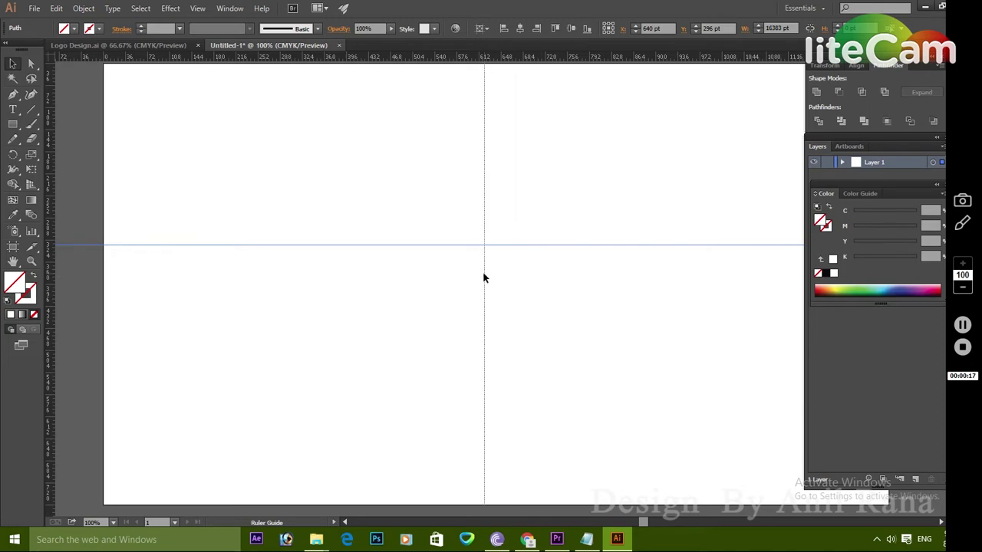
click(525, 31)
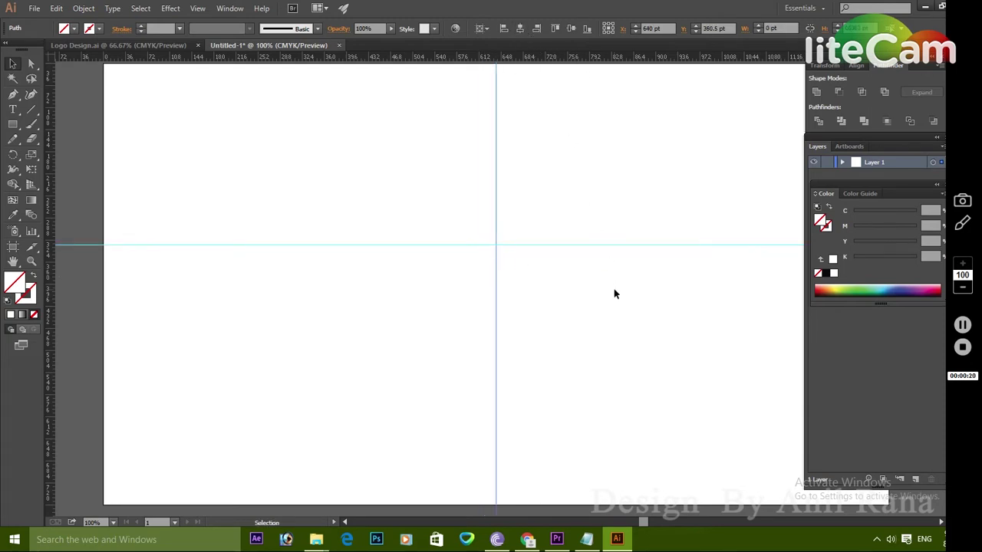
key(ctrl+minus)
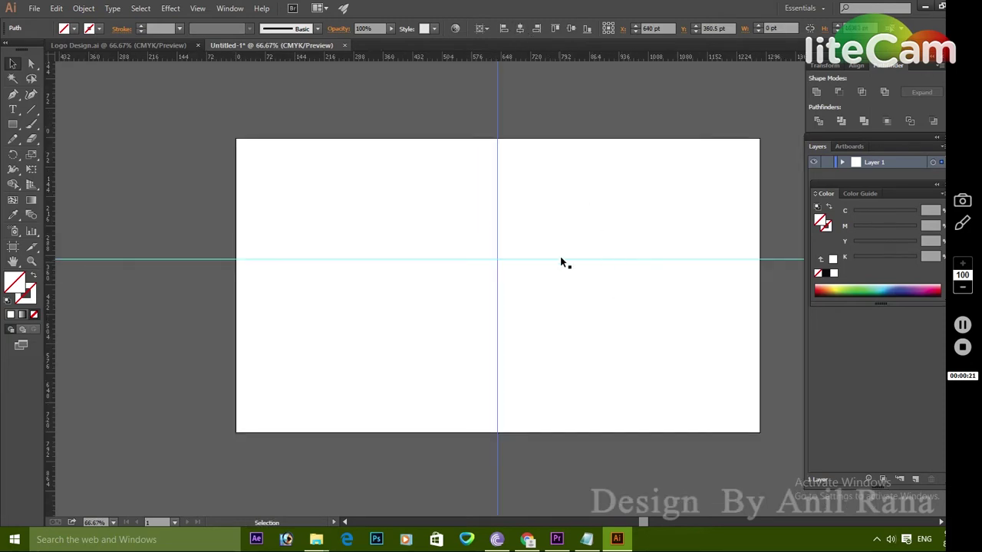
drag(539, 259, 538, 278)
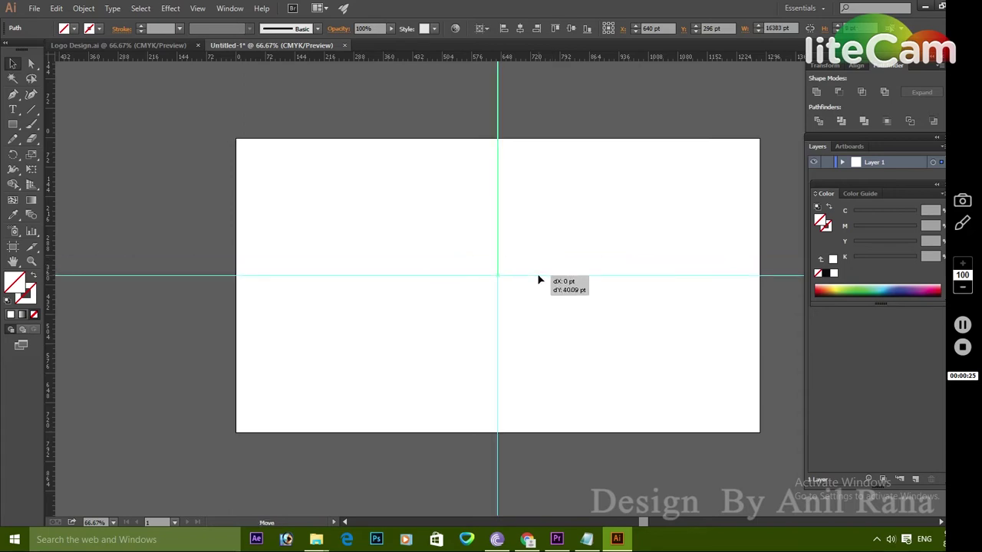
drag(538, 277, 536, 279)
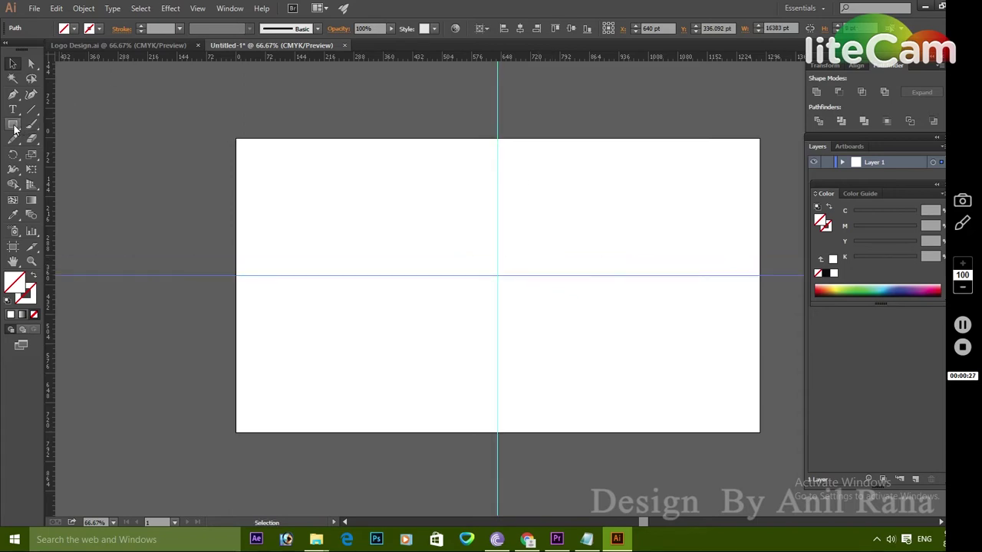
drag(14, 129, 54, 151)
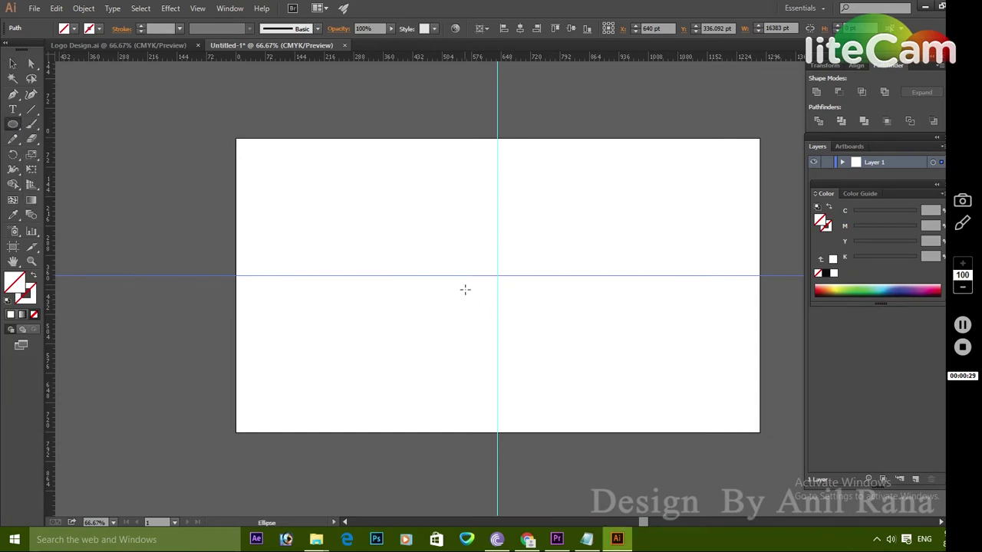
Draw a circle near the artboard centre filled with the K=70 grey swatch
drag(483, 265, 532, 348)
click(74, 28)
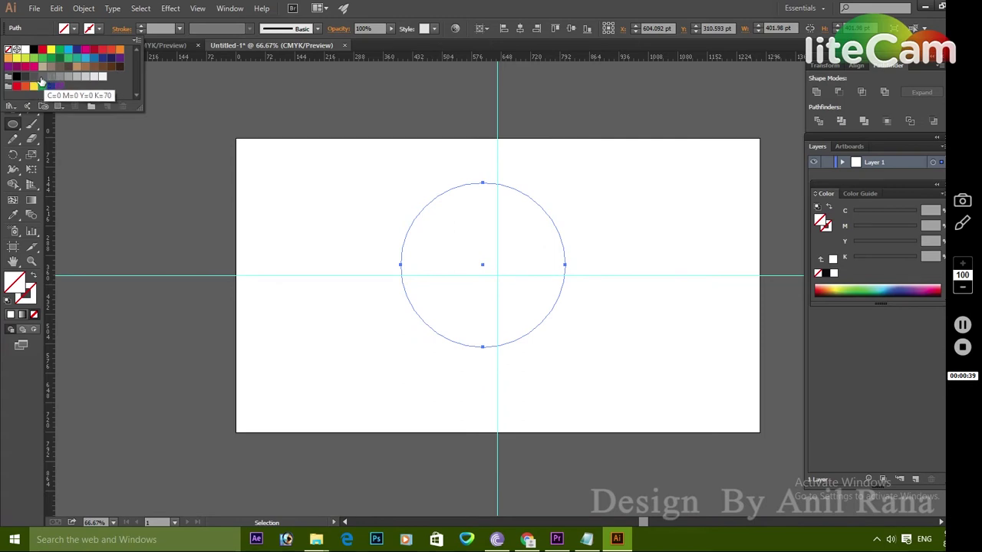
click(41, 82)
click(354, 210)
Centre the grey circle horizontally and vertically on the artboard with the Align buttons
click(414, 240)
click(520, 29)
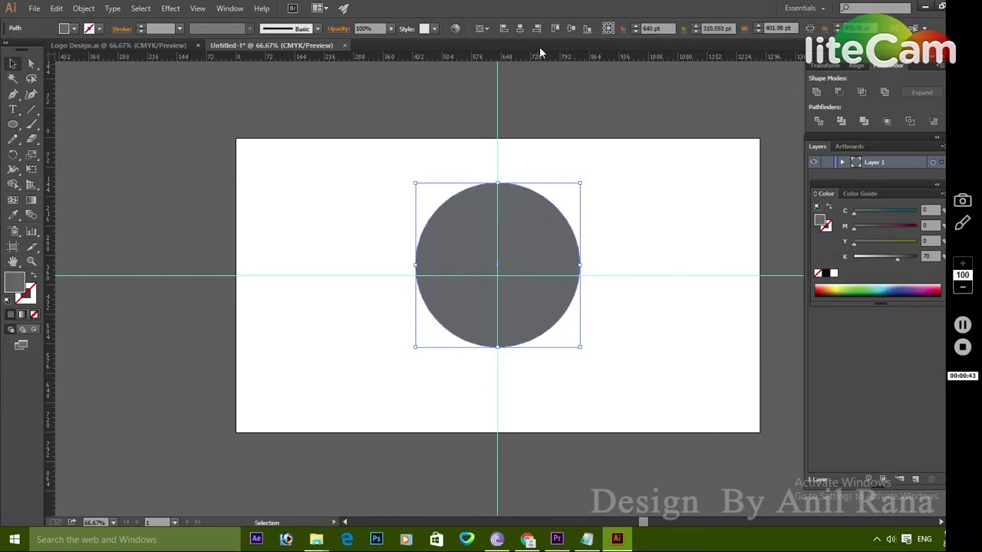
click(571, 29)
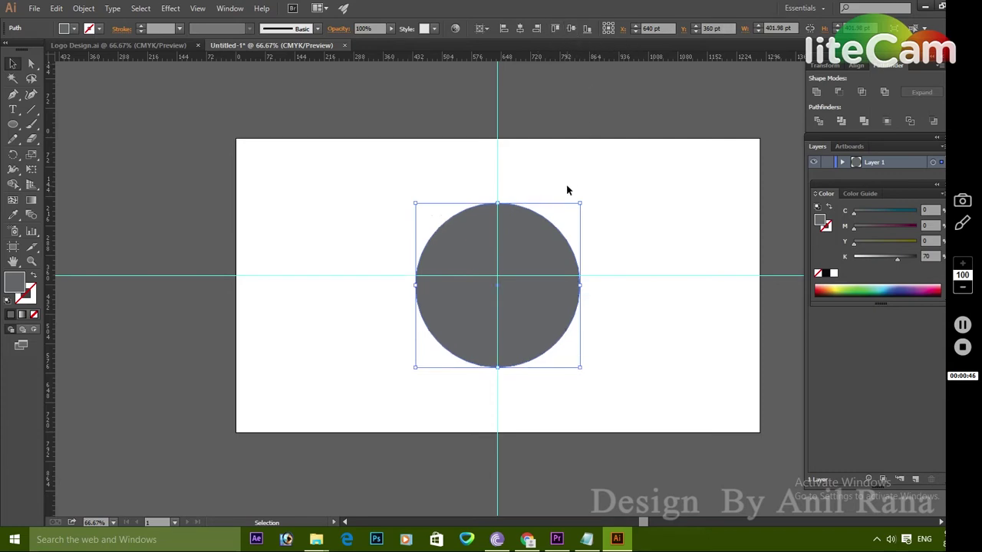
click(537, 28)
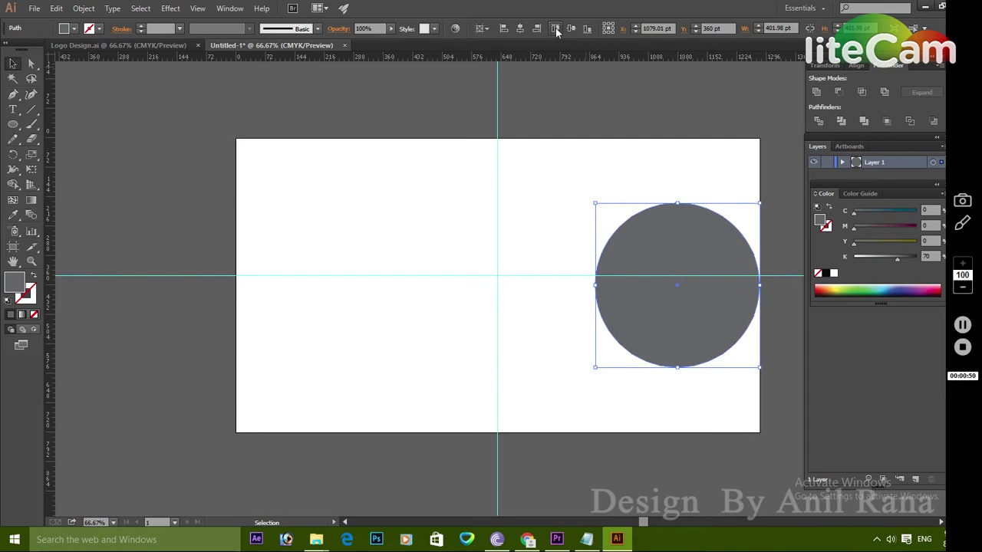
click(571, 28)
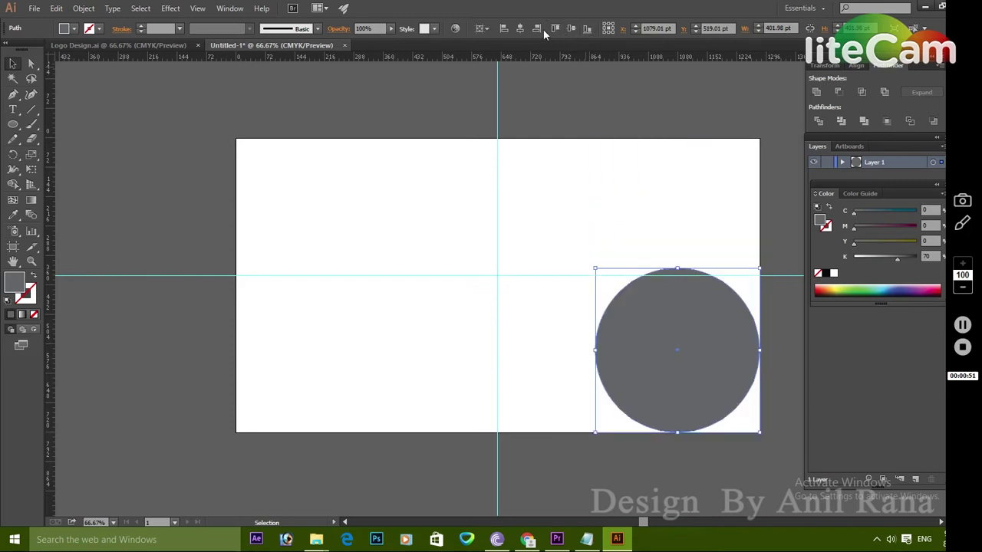
click(554, 28)
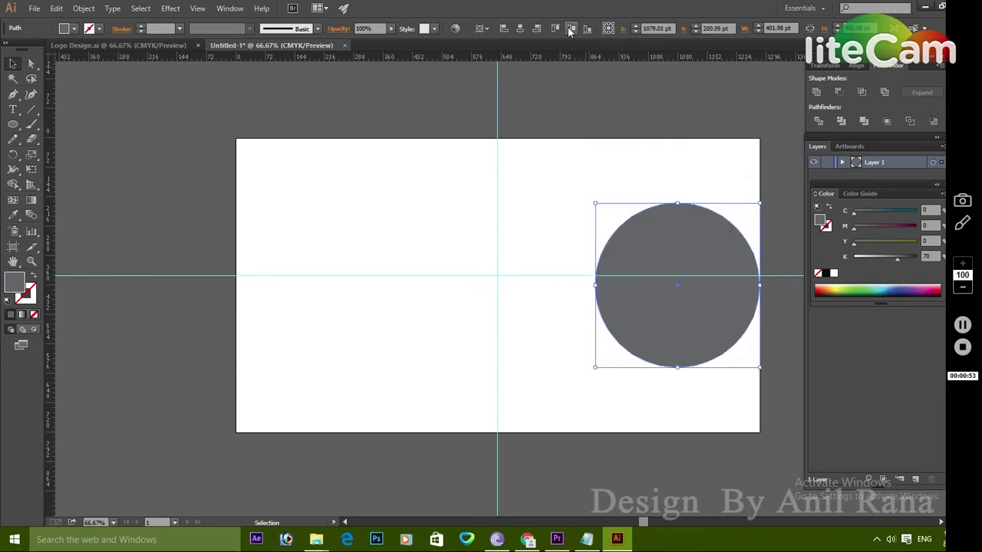
click(583, 29)
click(503, 29)
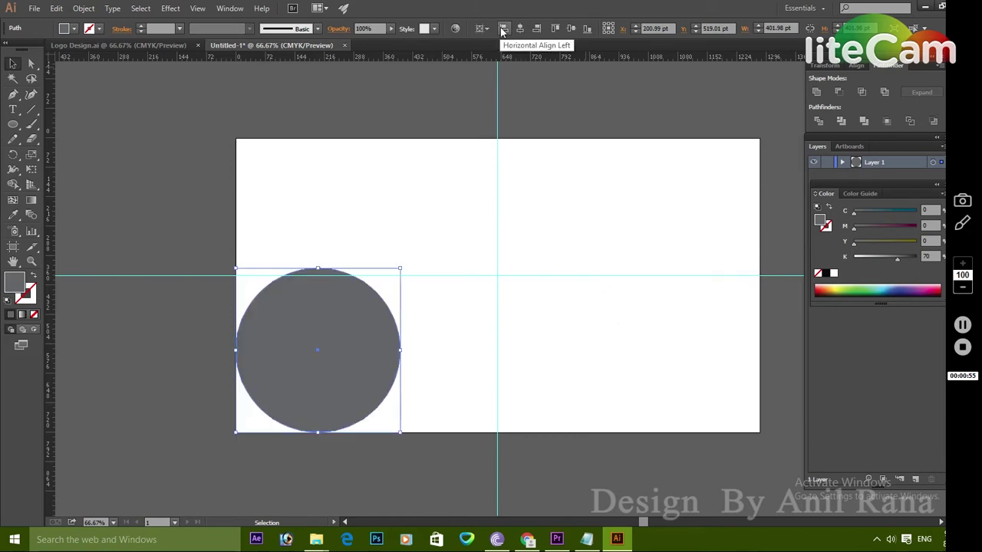
click(520, 29)
click(536, 29)
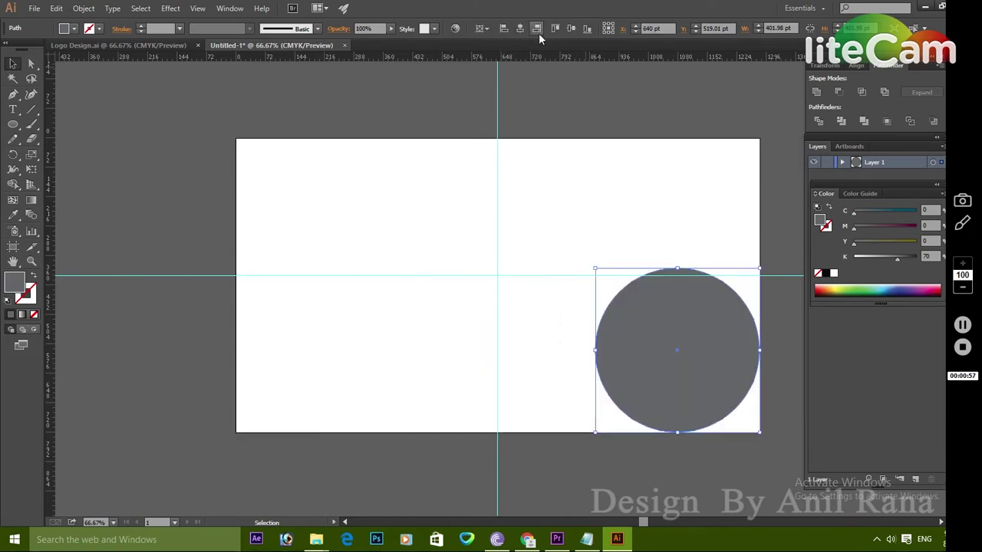
click(520, 29)
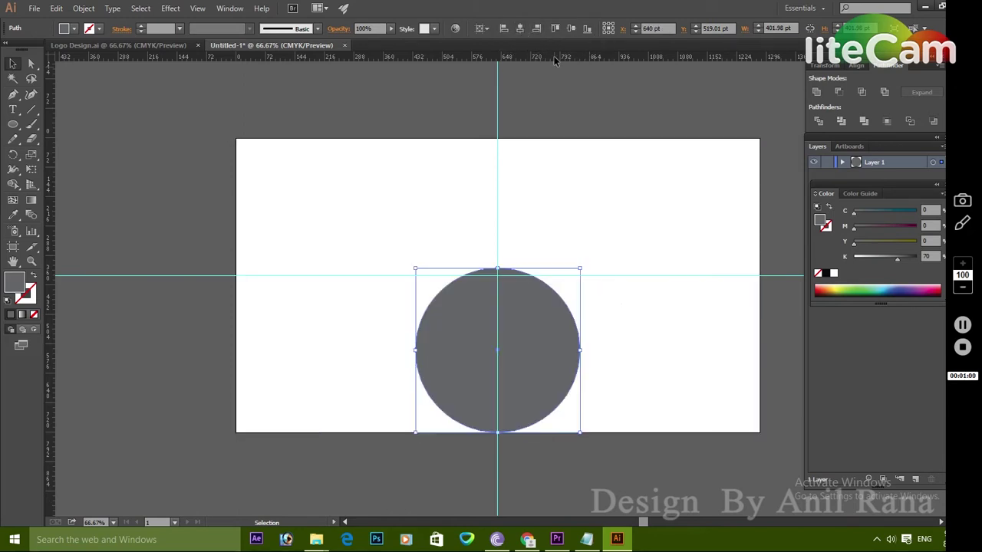
click(570, 29)
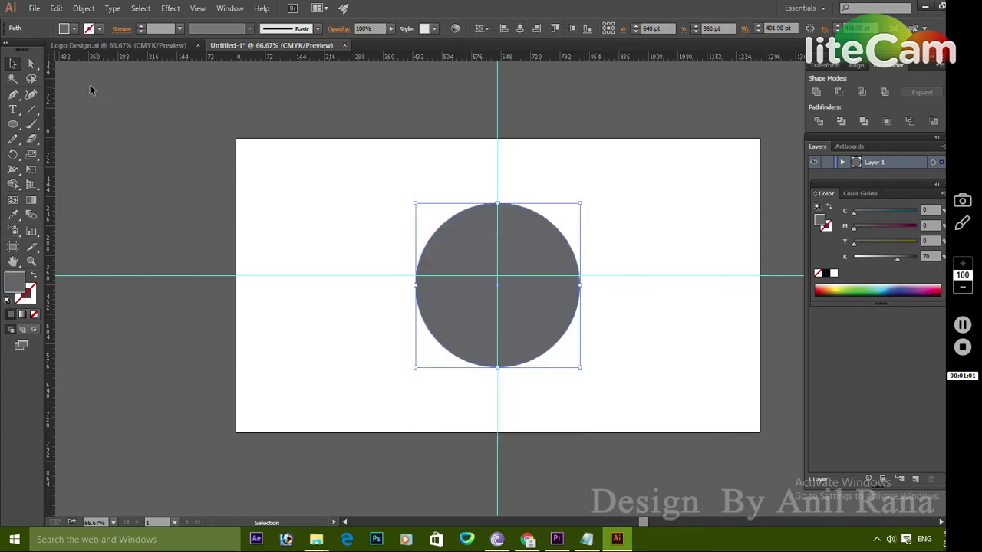
Move the horizontal guide to run through the circle's centre
click(126, 99)
click(541, 286)
drag(514, 282, 516, 293)
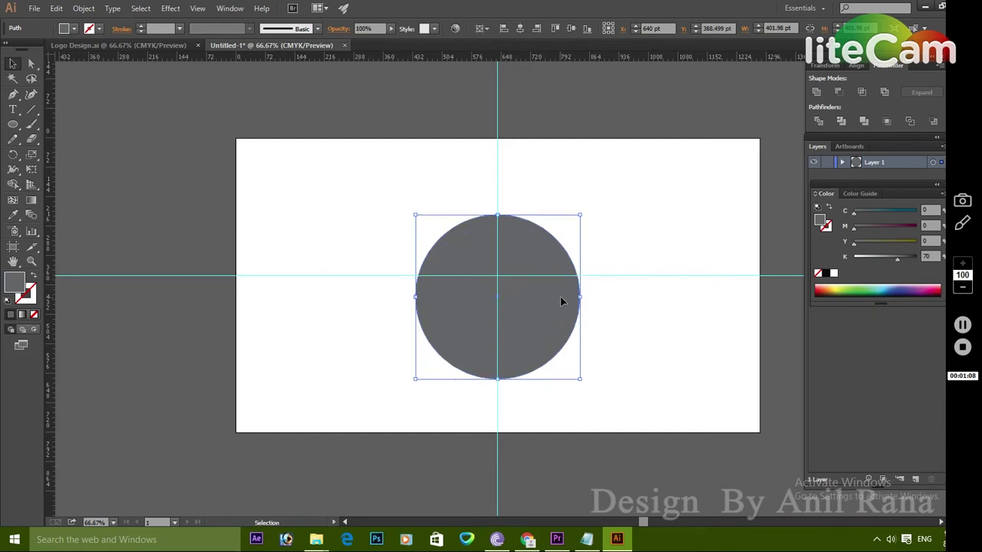
key(ctrl+z)
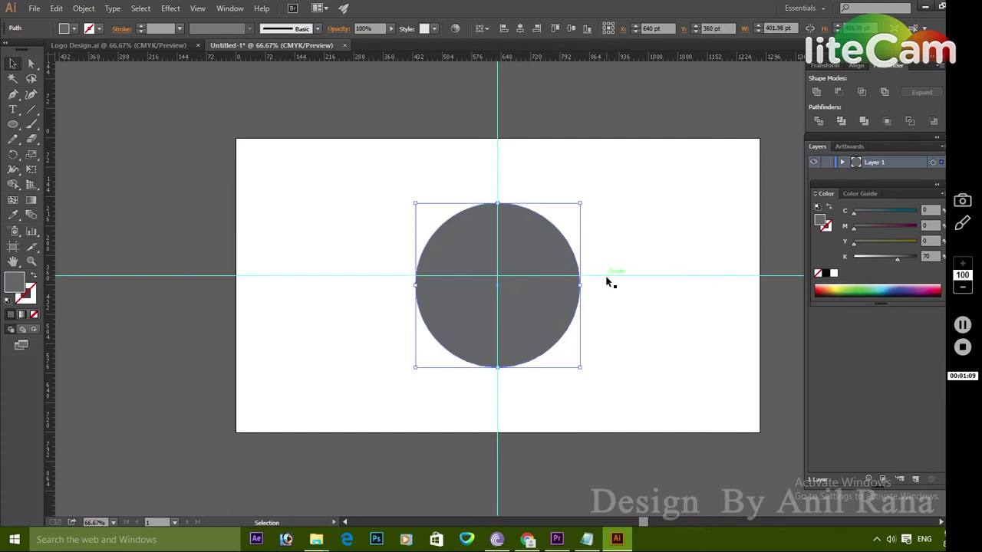
drag(606, 274, 606, 285)
click(555, 224)
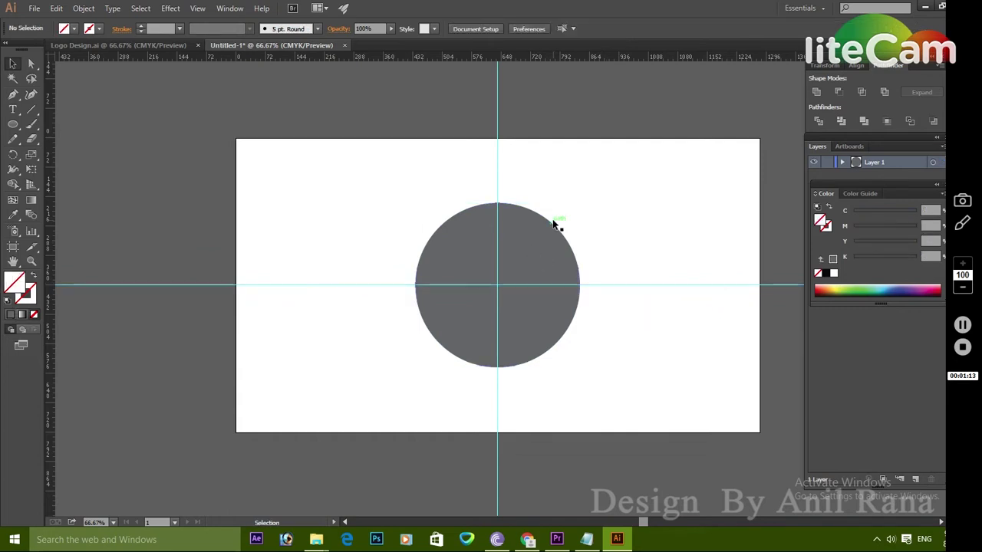
Copy the grey circle and paste a duplicate in place
click(485, 204)
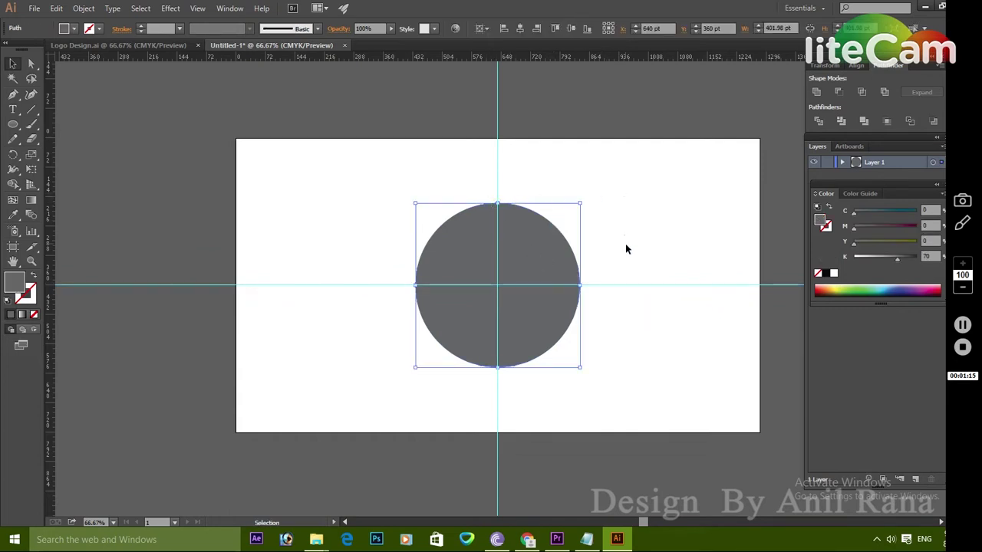
click(689, 267)
click(550, 249)
click(57, 7)
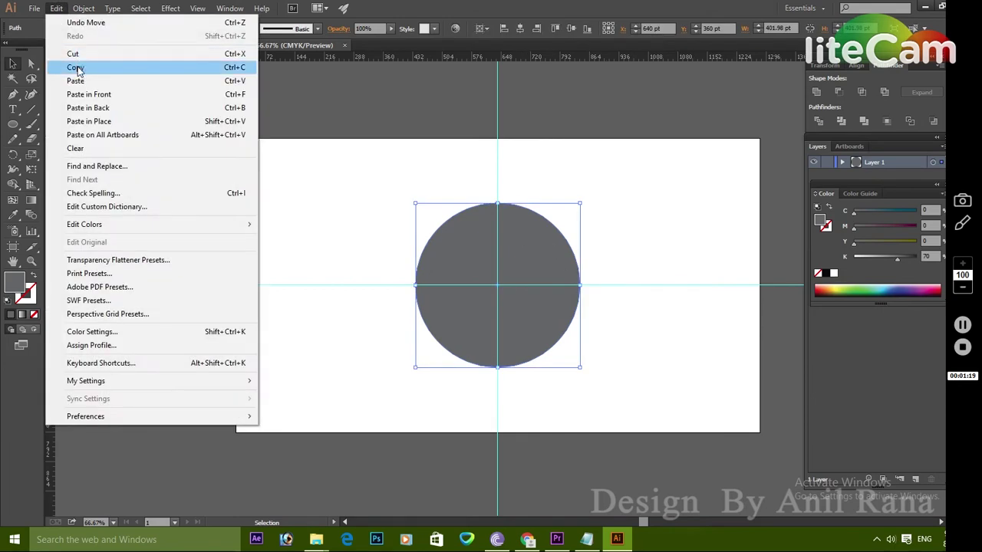
click(76, 68)
click(57, 8)
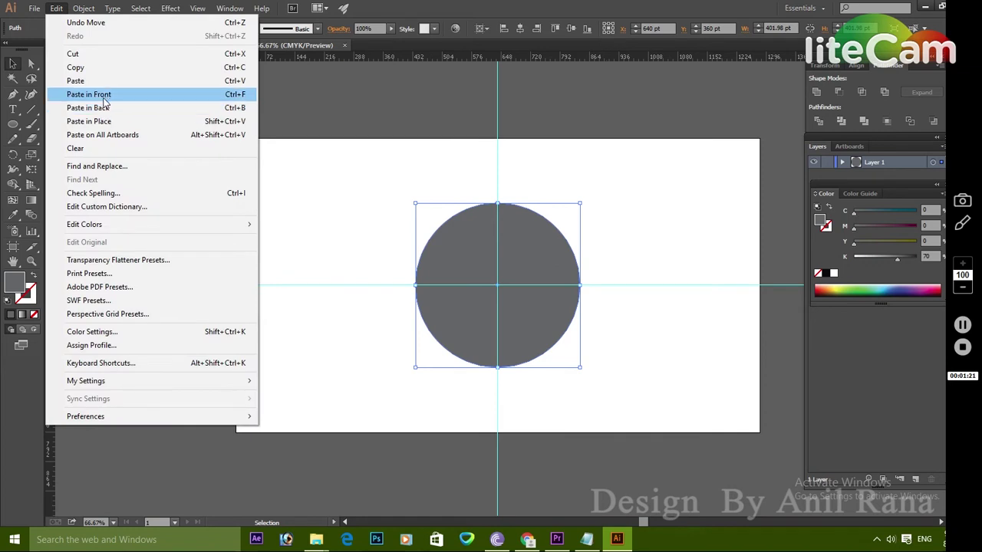
click(84, 107)
Fill the duplicate with light grey K=30 and shrink it into a smaller concentric circle
click(73, 29)
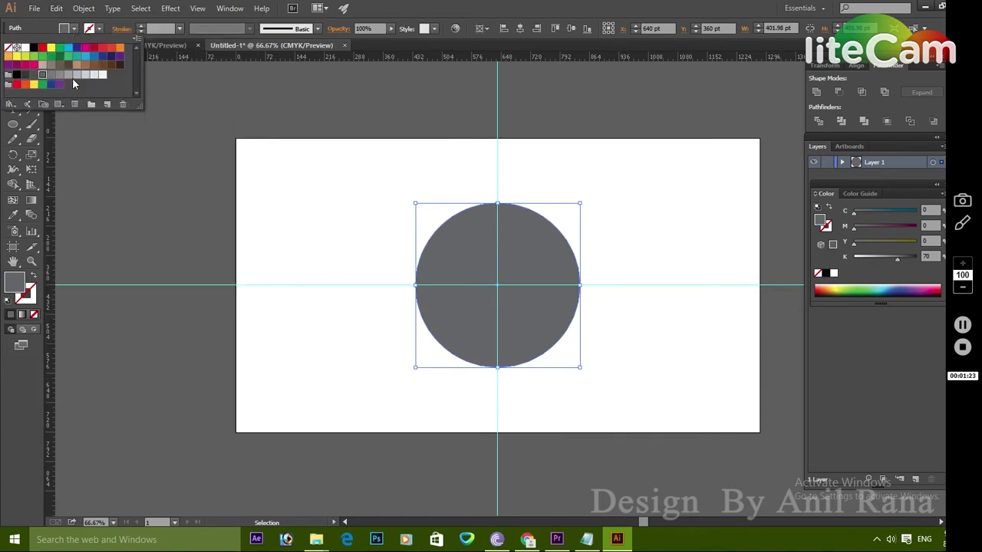
click(77, 77)
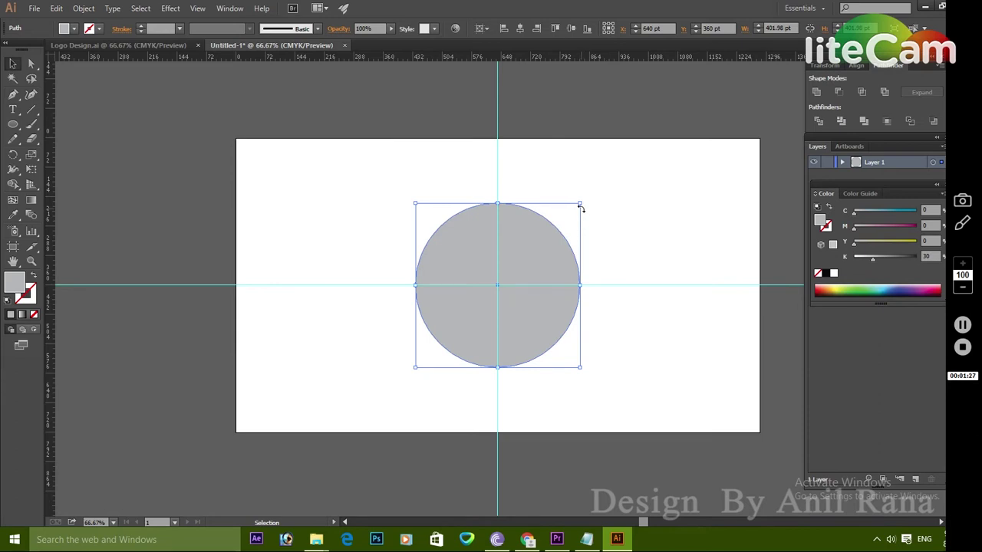
drag(581, 204, 542, 243)
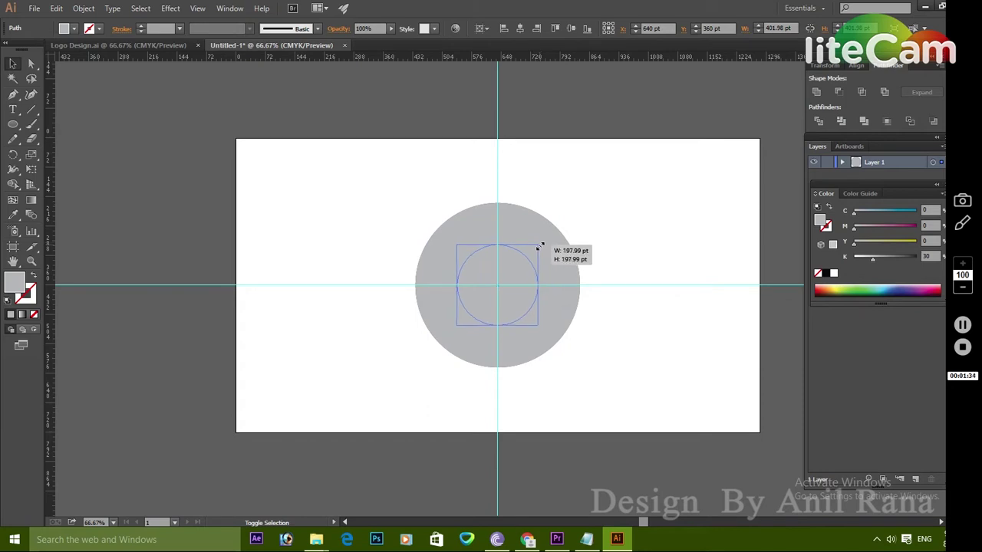
click(626, 230)
drag(636, 191, 432, 357)
Punch the inner circle out of the outer one with Pathfinder Minus Front
click(536, 135)
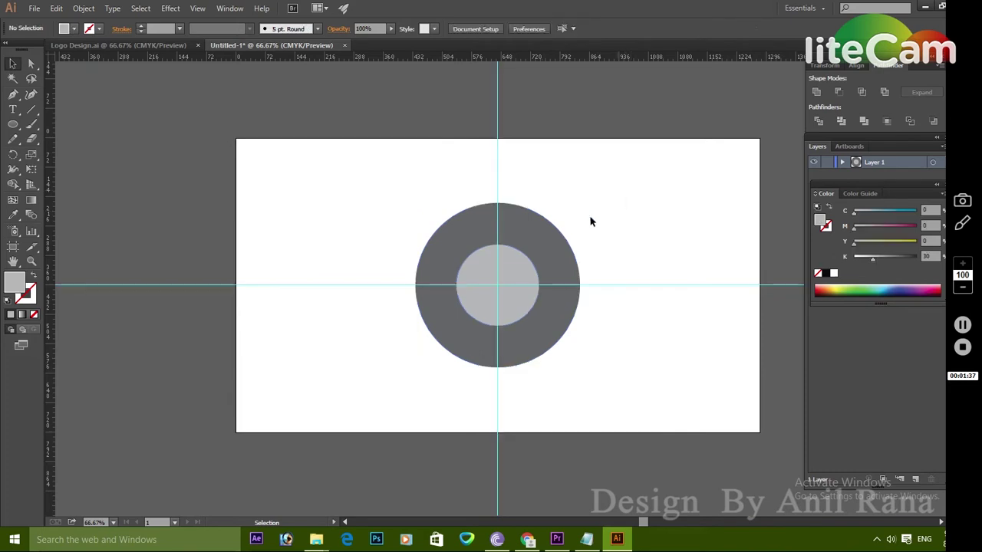
click(539, 244)
shift+click(515, 306)
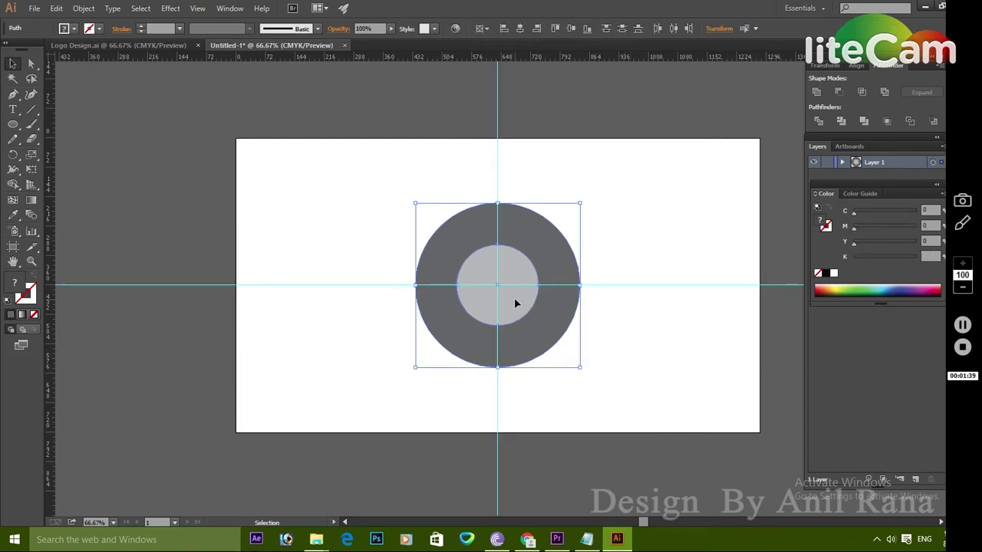
click(838, 91)
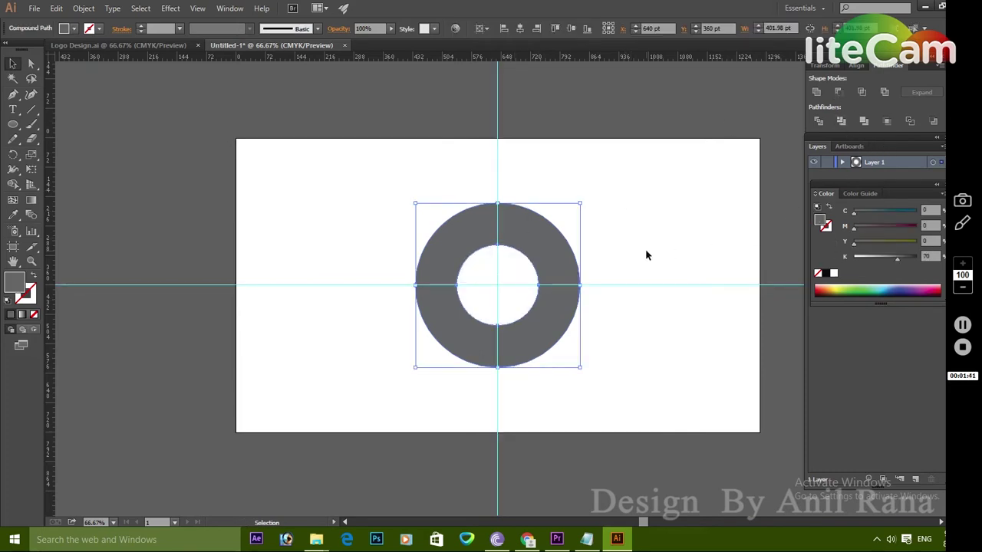
click(624, 220)
click(13, 95)
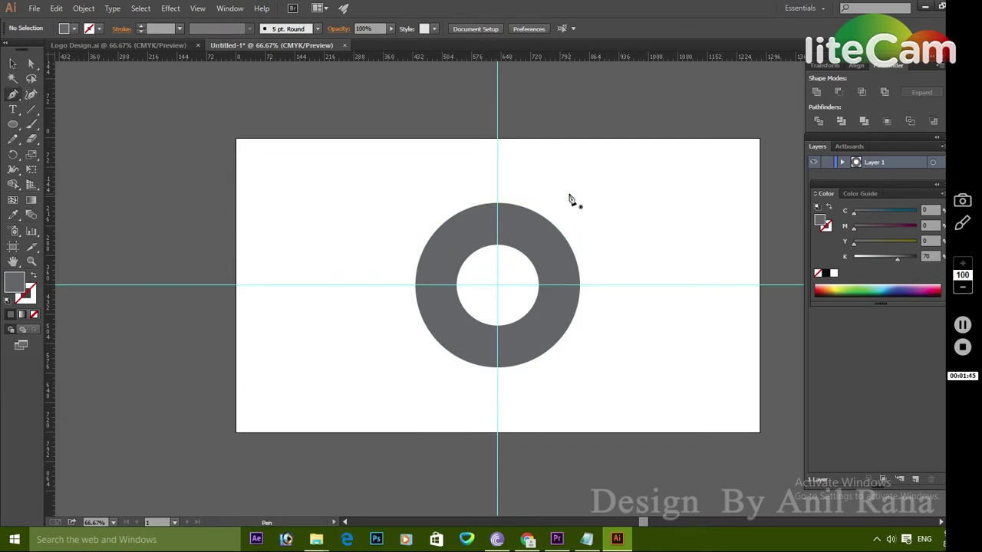
Draw a quarter-shaped Pen path from the ring's top, to its centre, to its left edge
key(ctrl+plus)
key(ctrl+plus)
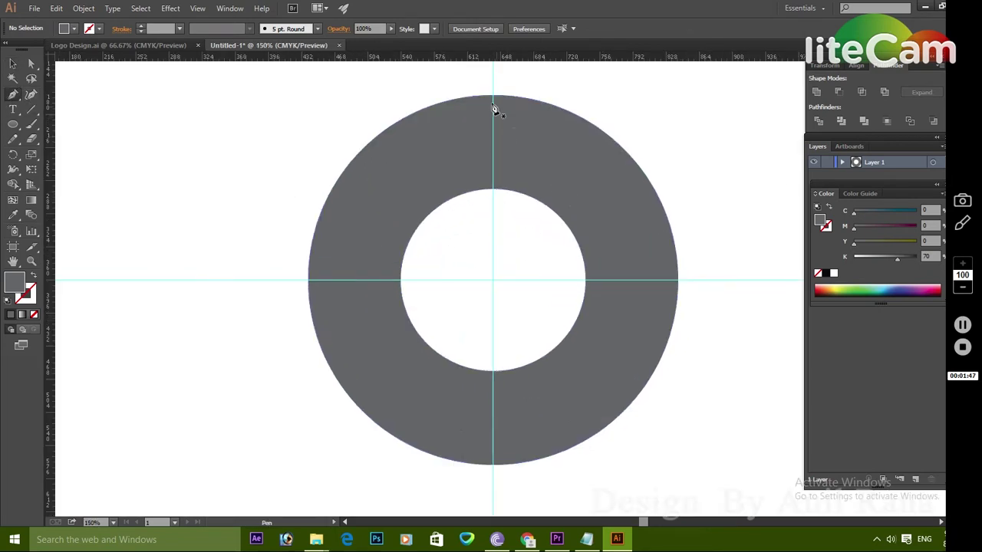
click(492, 91)
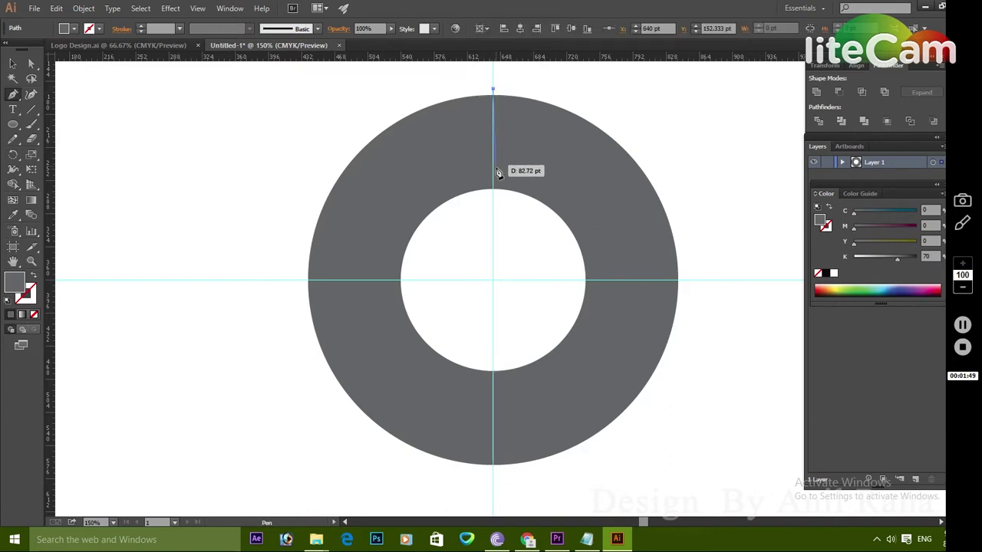
click(493, 280)
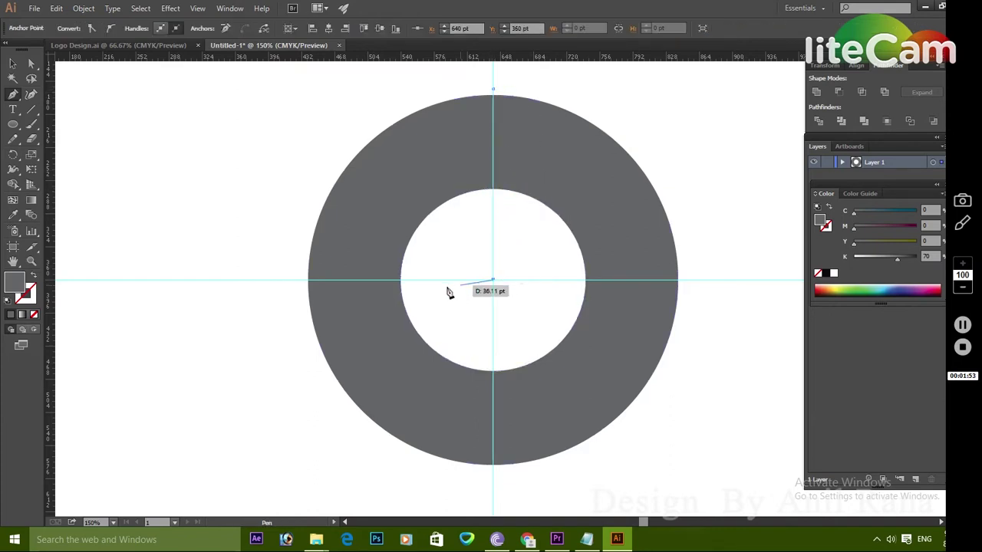
click(307, 280)
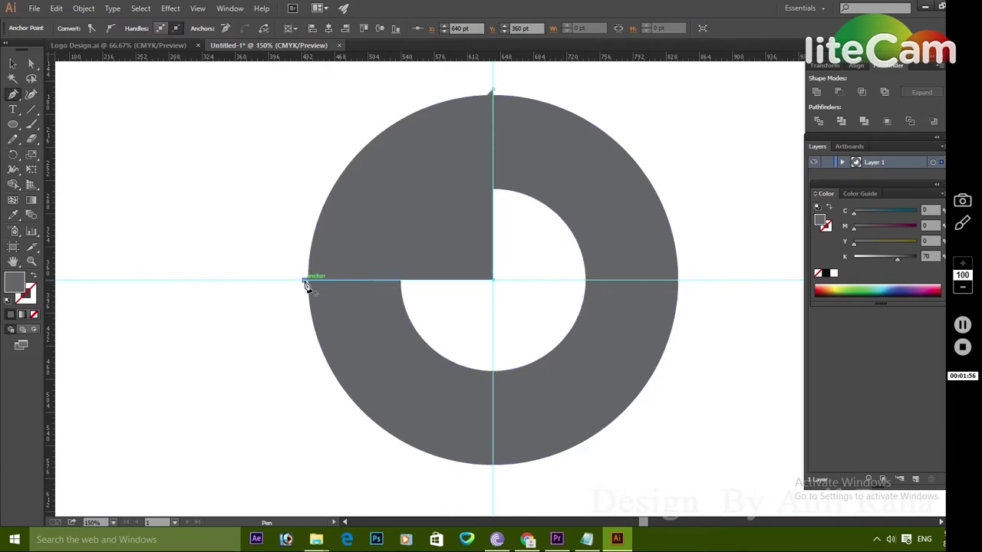
click(307, 279)
Give the quarter path no fill and a black stroke
click(13, 64)
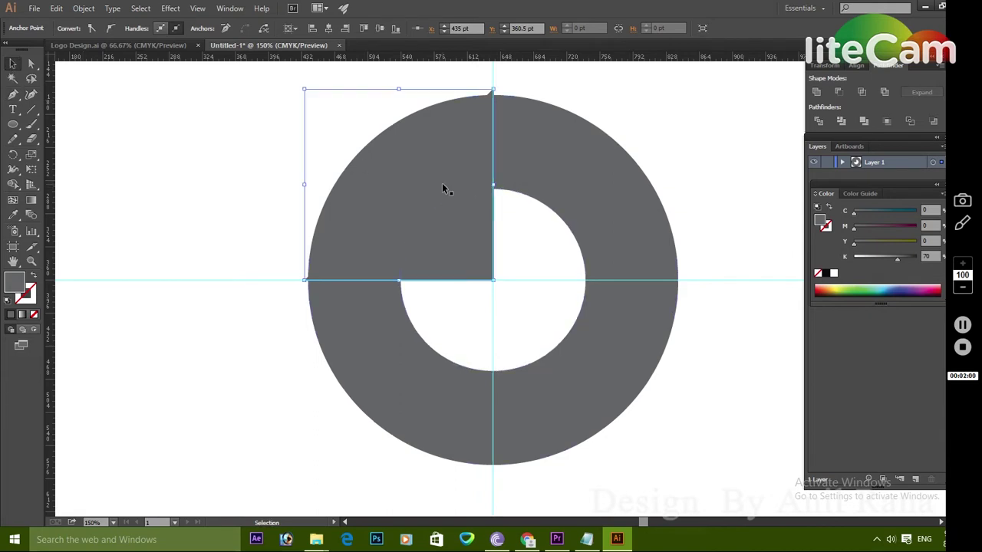
click(66, 28)
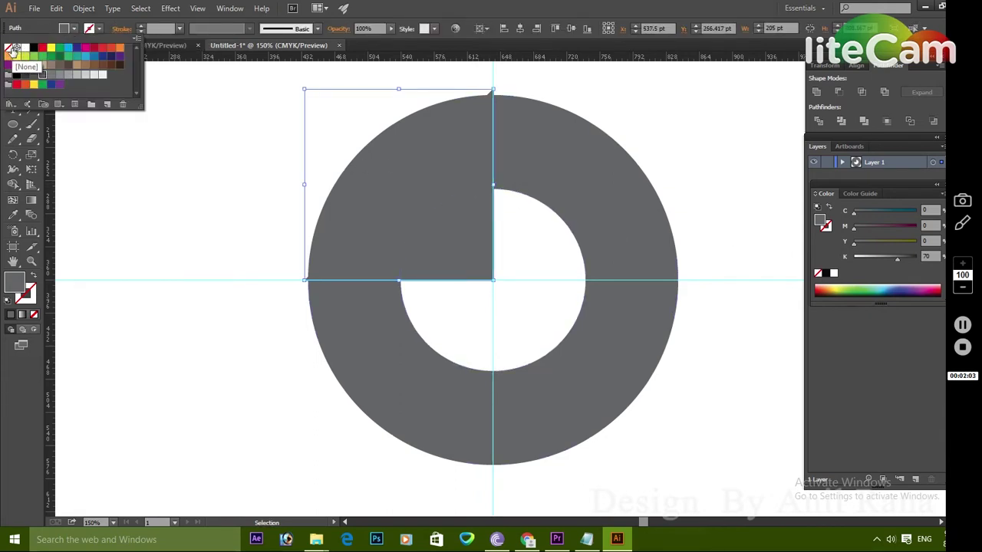
click(8, 48)
click(89, 31)
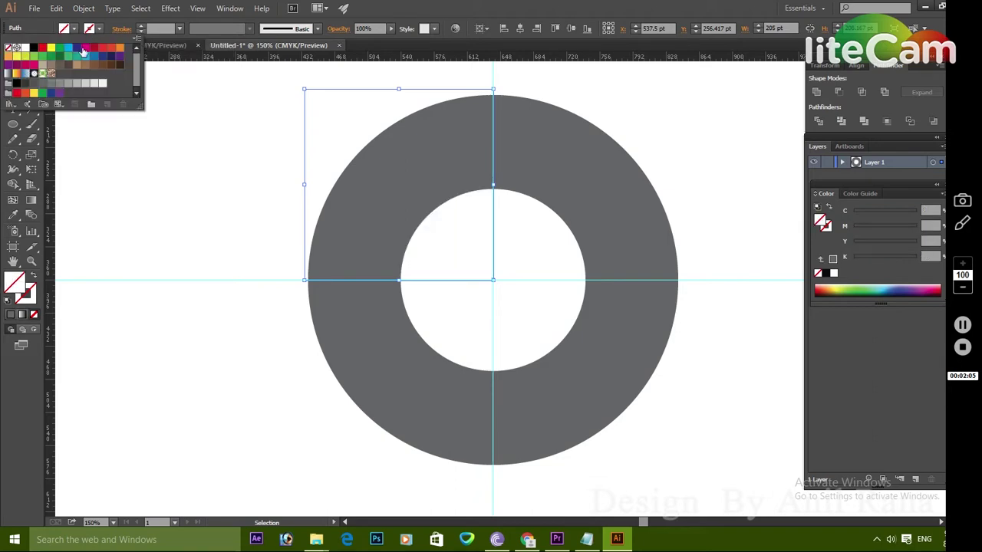
click(31, 48)
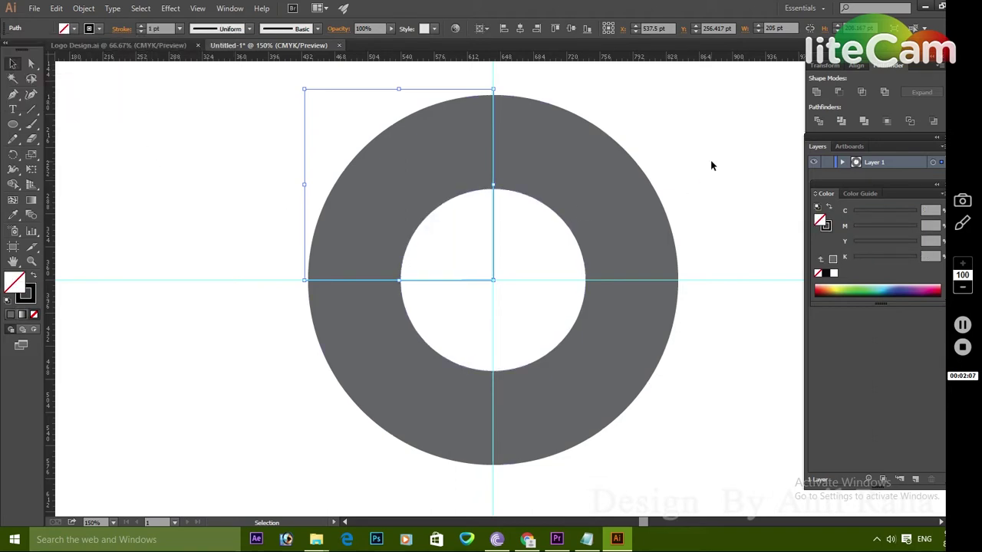
click(677, 186)
click(494, 280)
Cut the ring with Object > Path > Divide Objects Below and select its top-left quarter
click(83, 9)
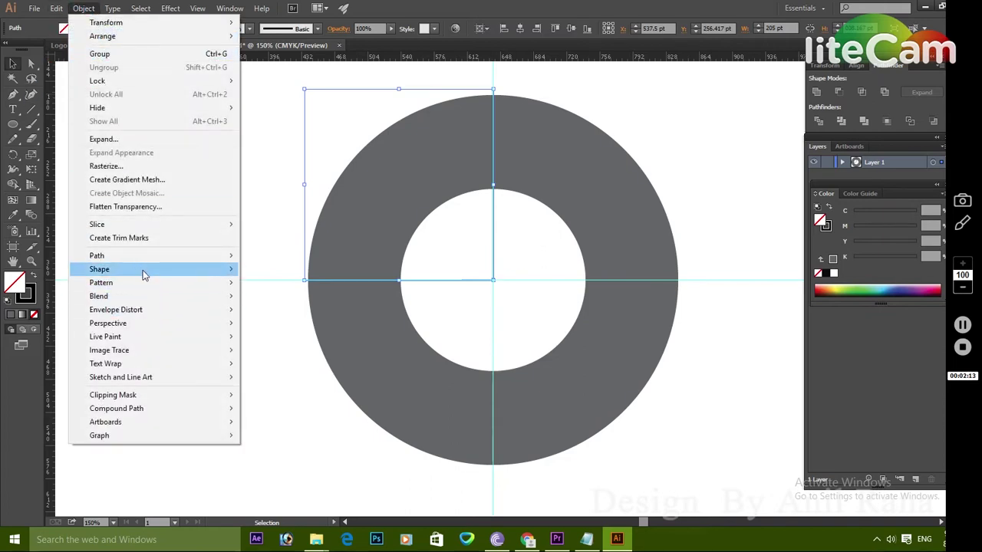
mouse_move(96, 255)
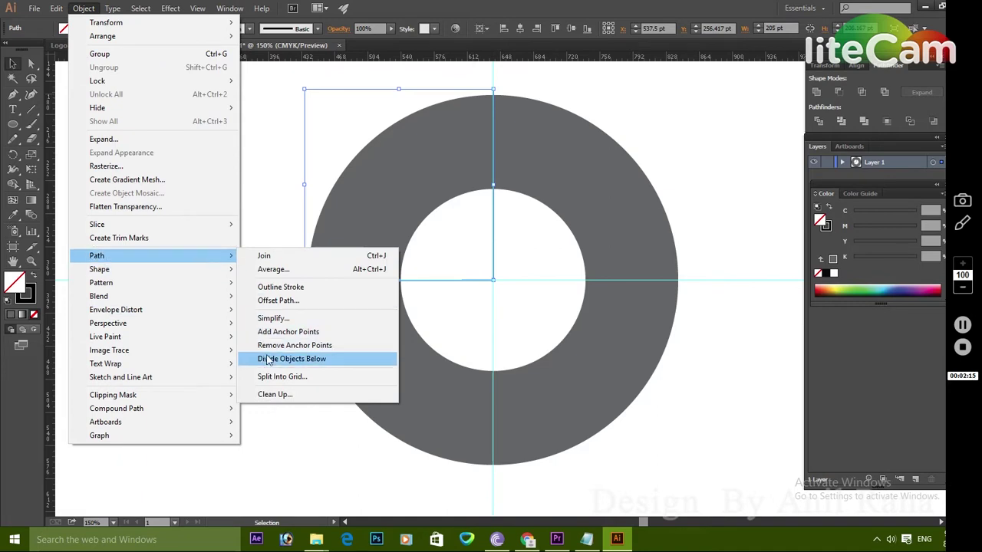
click(268, 358)
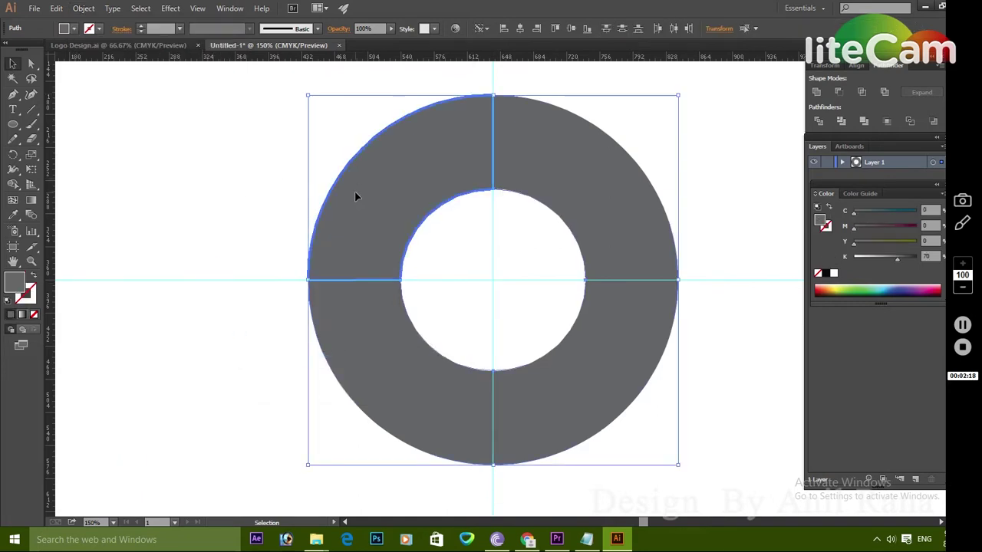
click(763, 178)
click(401, 187)
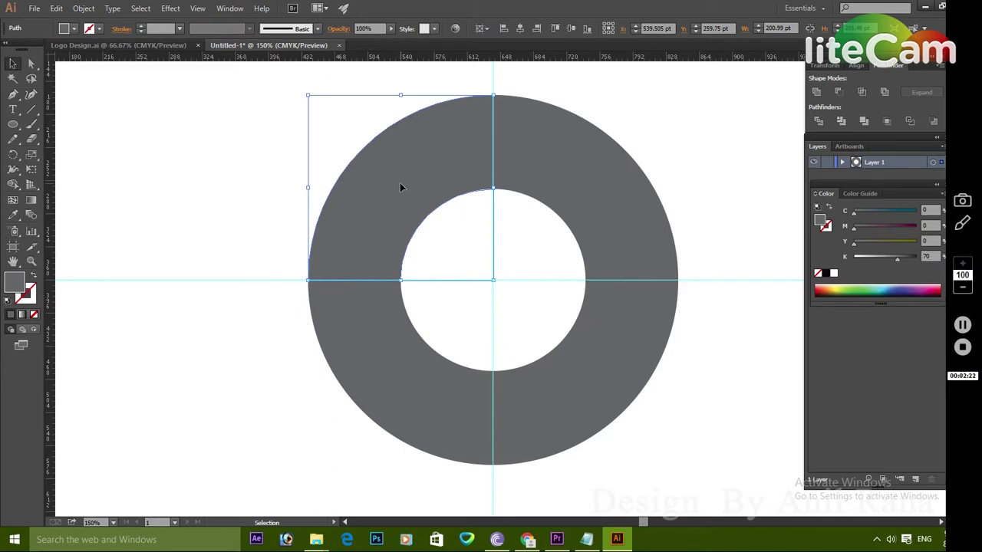
drag(400, 187, 310, 162)
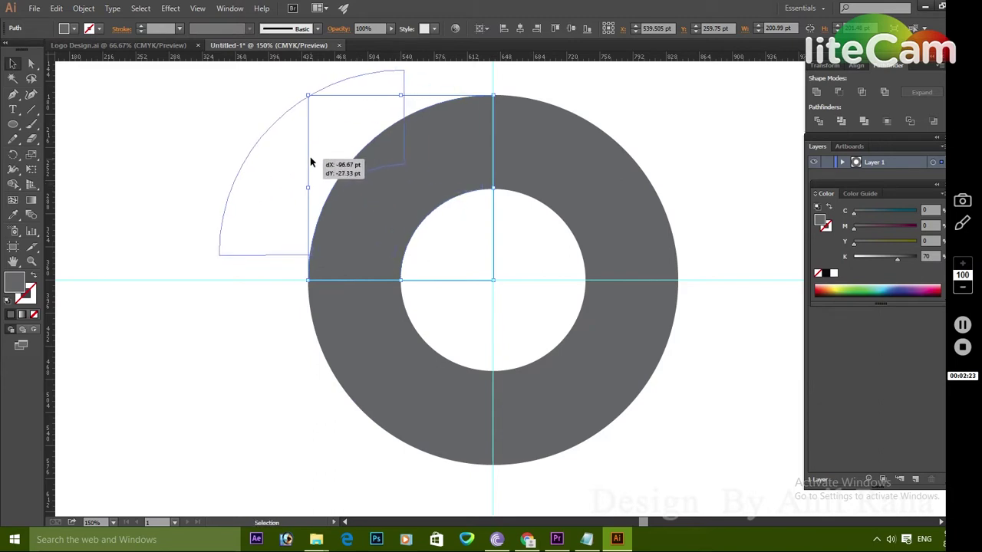
click(740, 169)
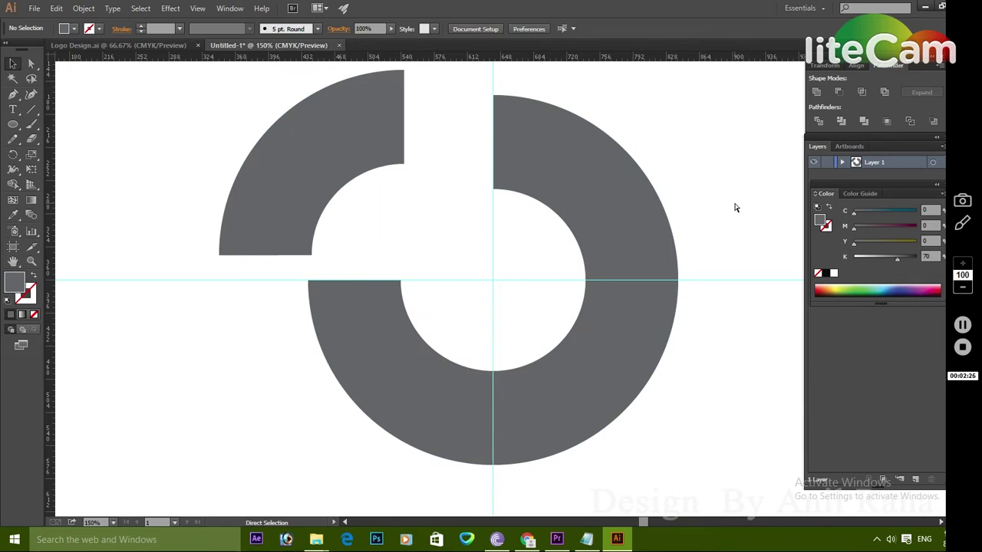
key(ctrl+z)
click(711, 203)
click(361, 206)
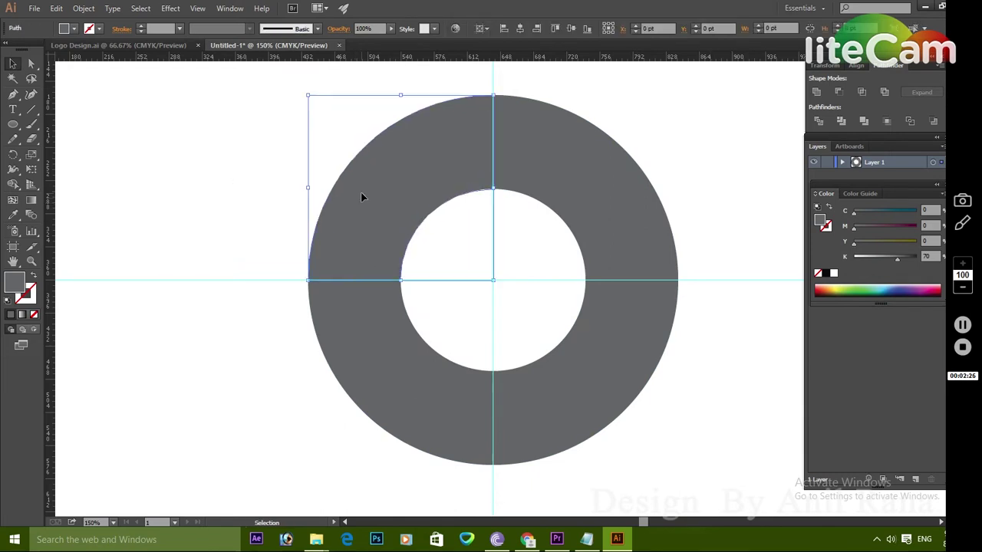
click(725, 184)
click(465, 190)
click(15, 157)
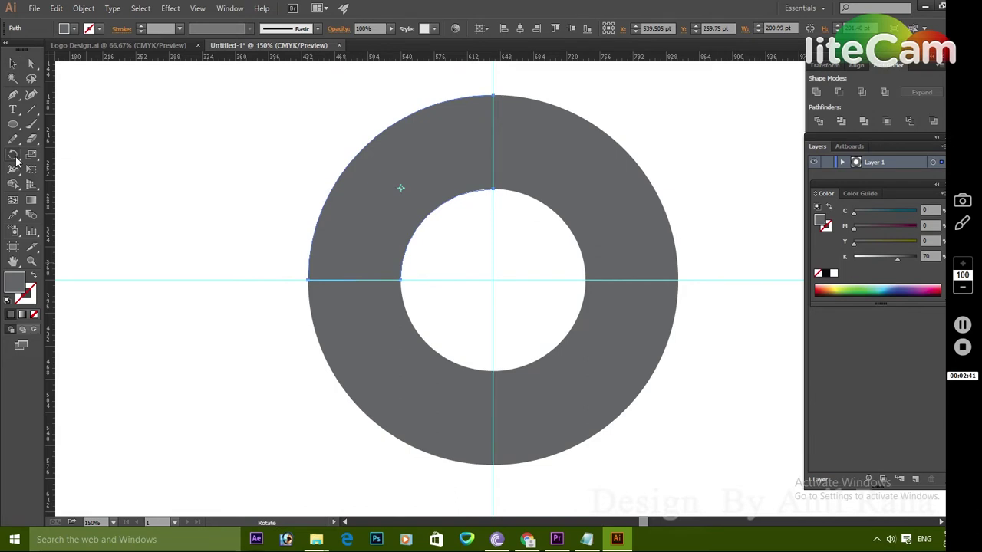
Make a 72° rotated copy of the top-left quarter
double_click(14, 157)
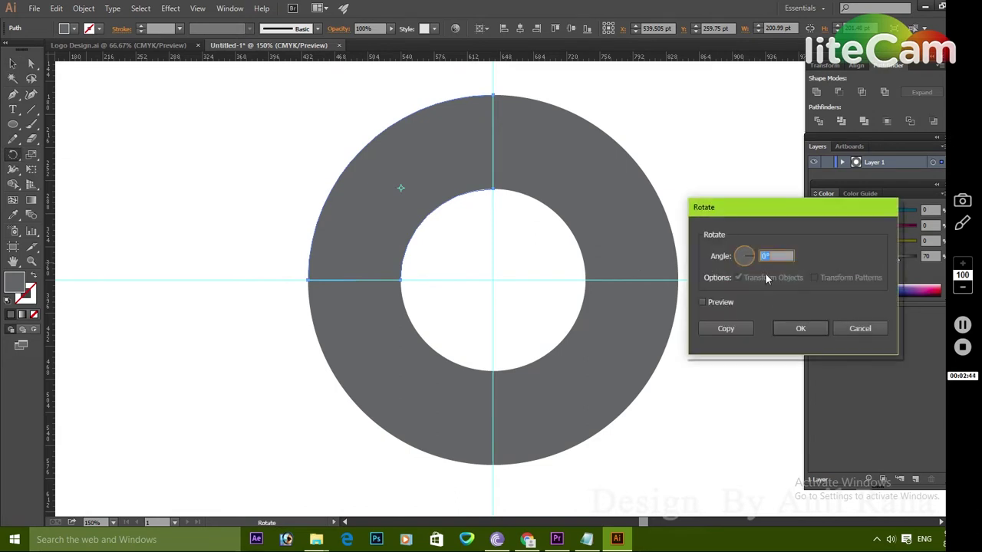
text(72)
click(721, 303)
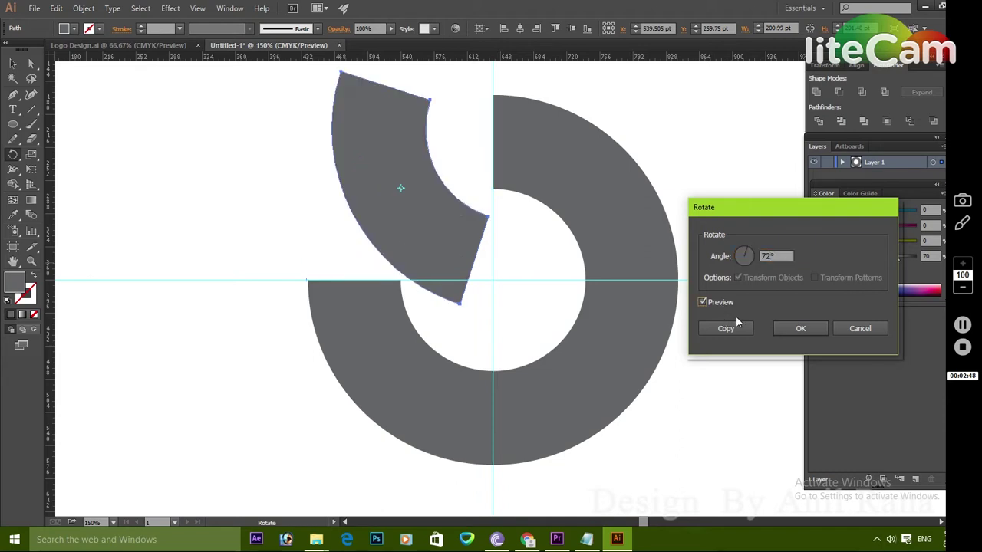
click(735, 331)
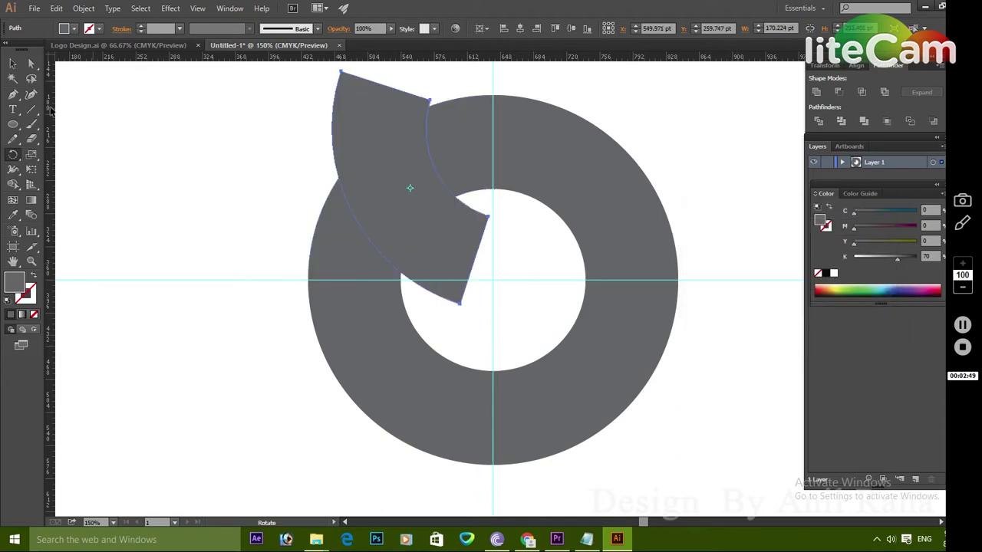
Move and rotate the copied quarter so it lies along the ring's upper-left side
click(31, 63)
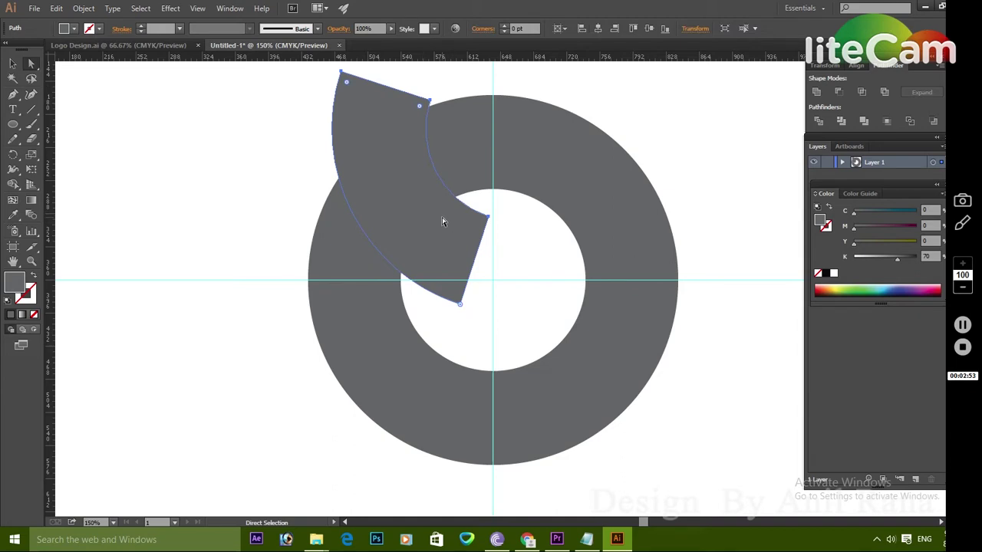
click(13, 63)
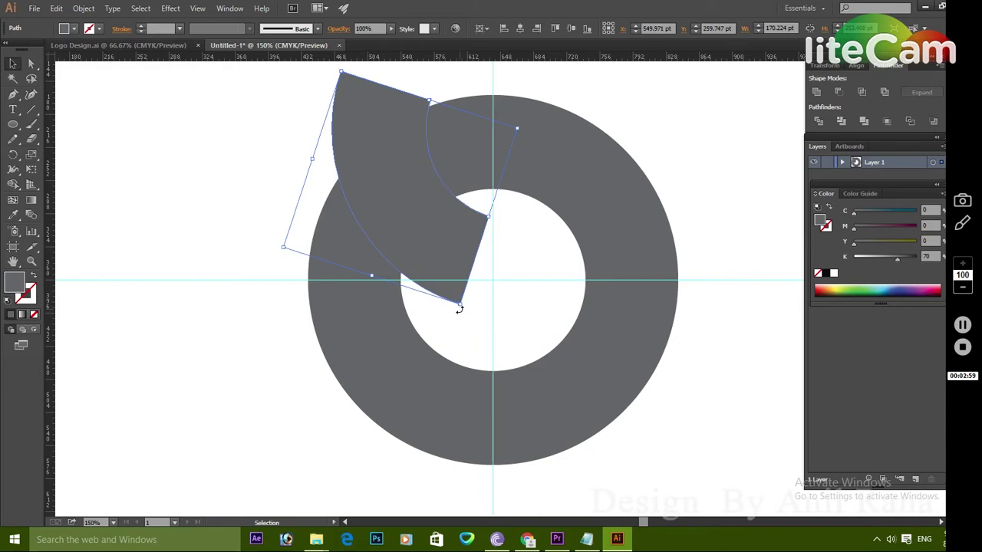
drag(459, 308, 493, 101)
drag(399, 157, 360, 267)
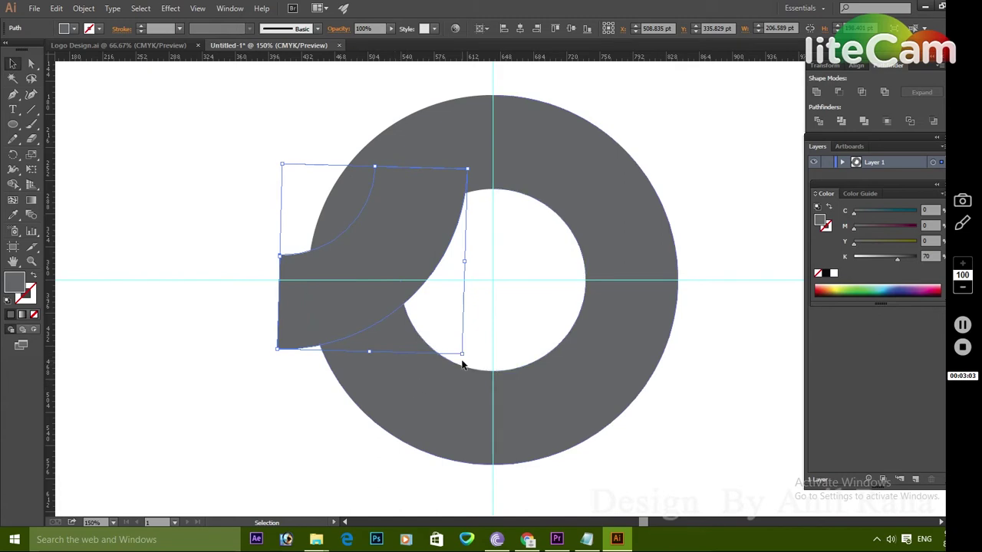
drag(461, 359, 484, 320)
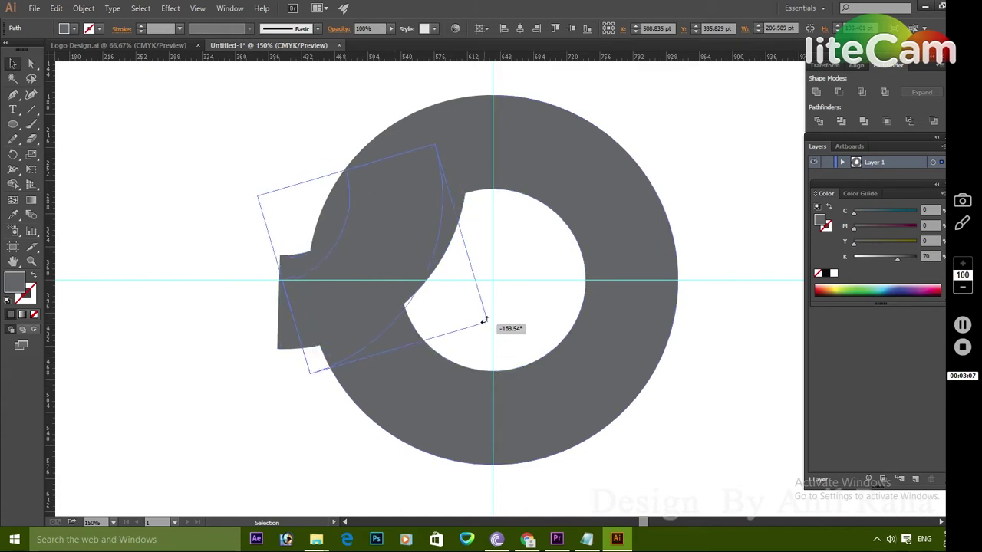
drag(484, 321, 484, 300)
drag(389, 241, 415, 221)
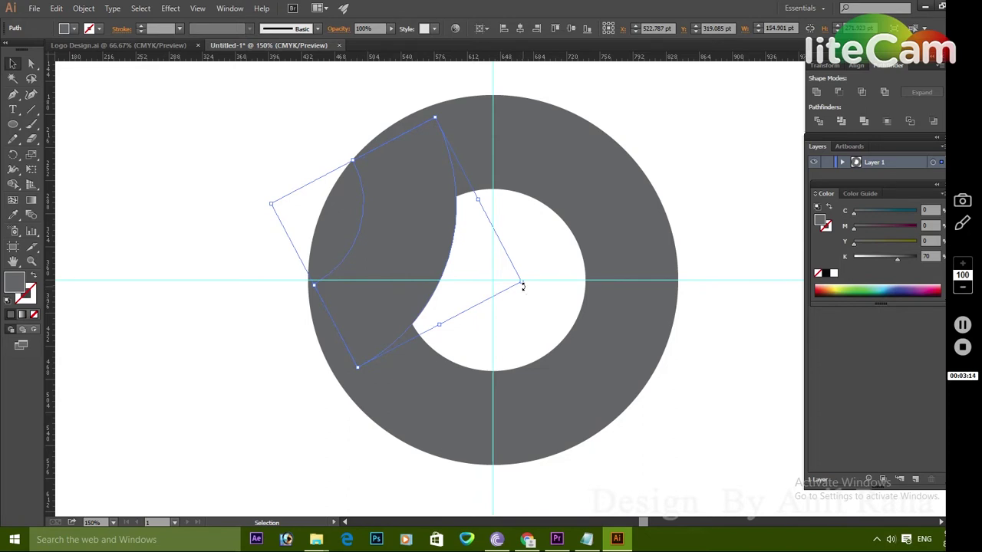
drag(522, 286, 526, 274)
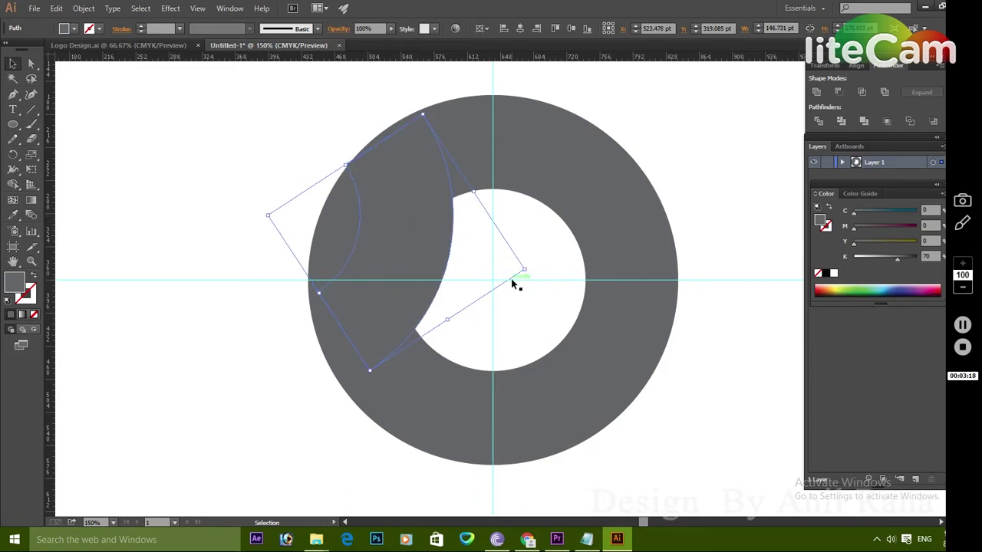
Fill the overlapping crescent piece with light grey 30% K
click(481, 256)
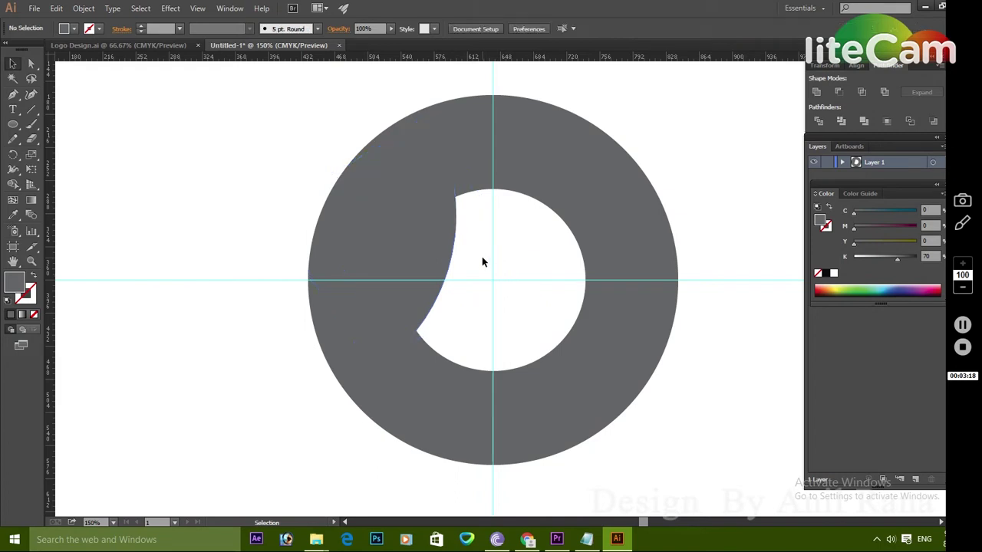
click(397, 220)
click(73, 28)
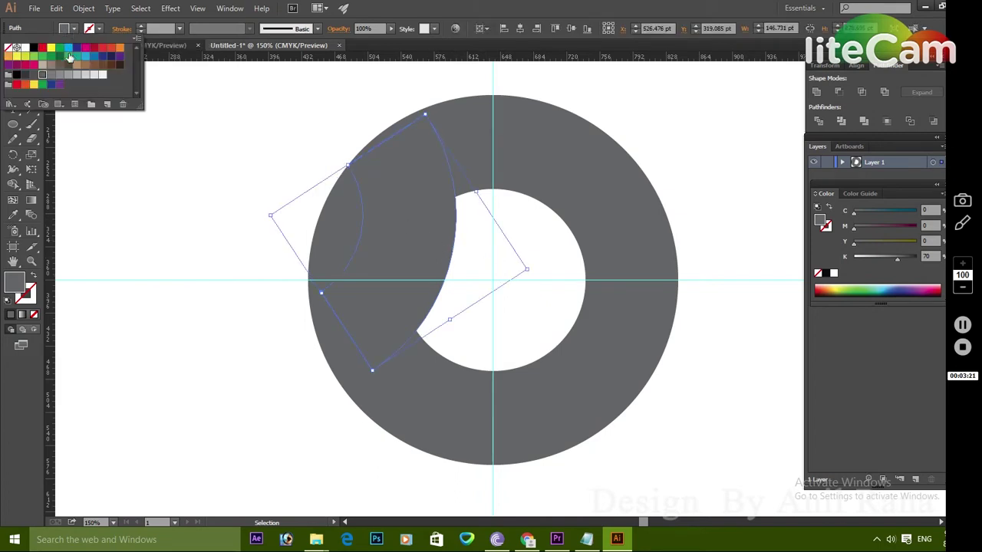
click(76, 74)
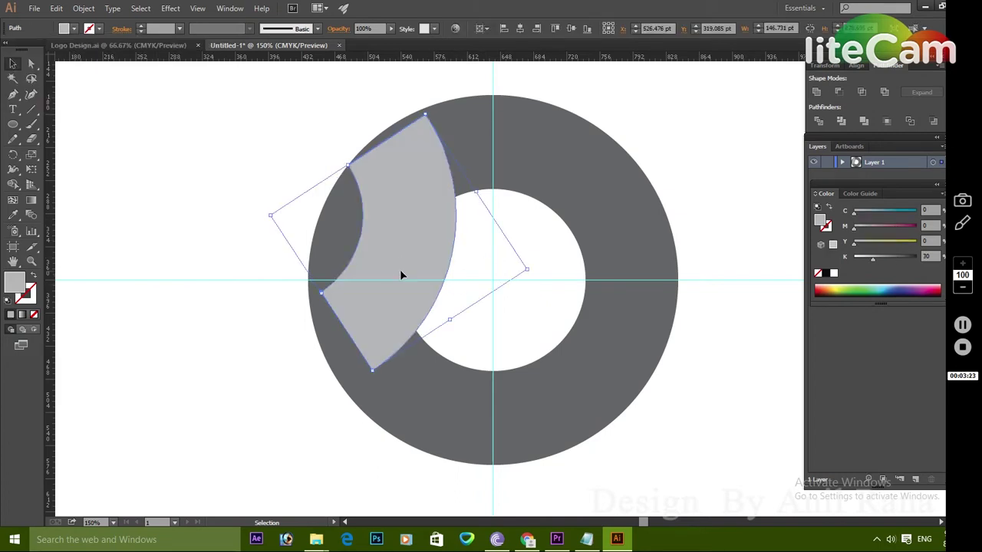
click(737, 161)
click(408, 203)
click(721, 154)
click(398, 262)
Make a 72° rotated copy of the crescent and fit it at the ring's lower left
click(15, 155)
double_click(14, 156)
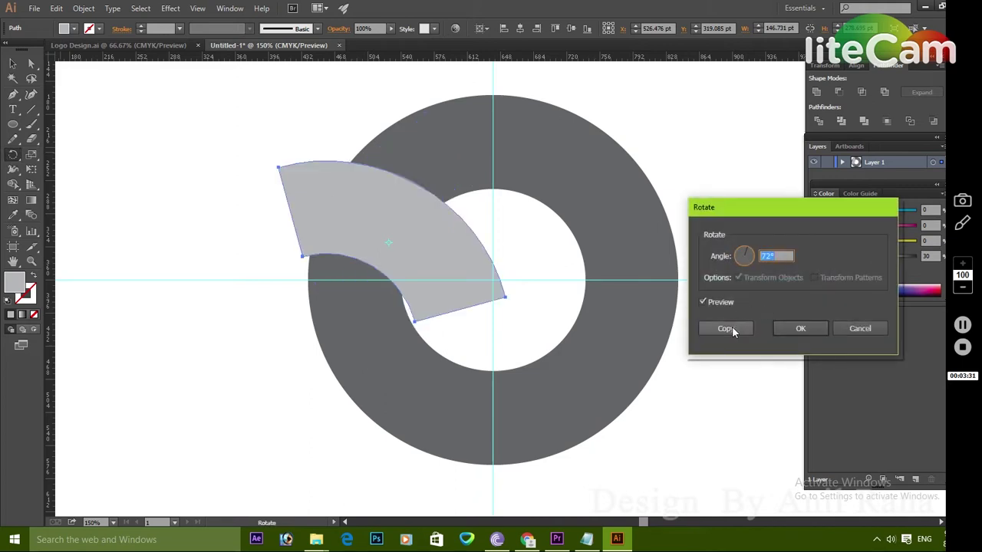
click(730, 329)
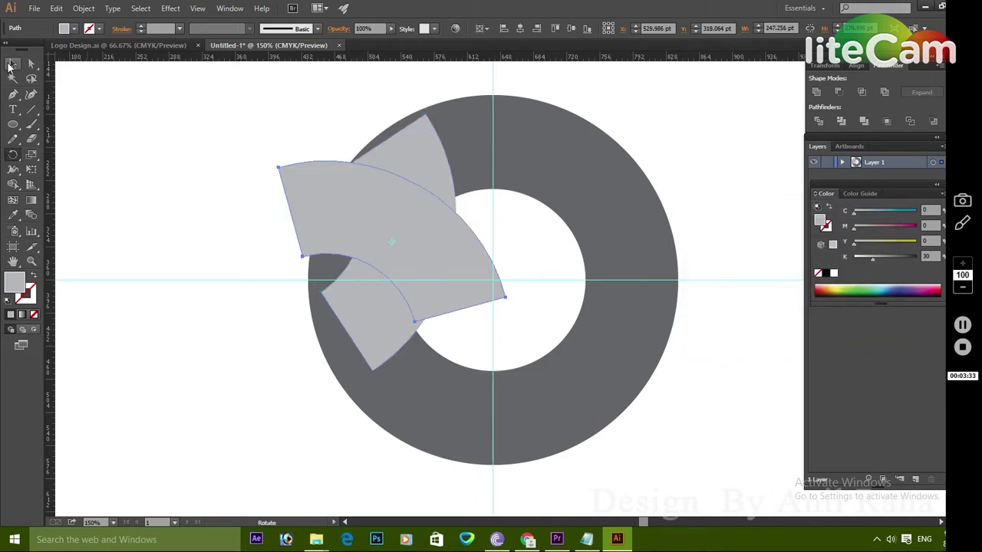
click(12, 63)
drag(426, 262, 492, 365)
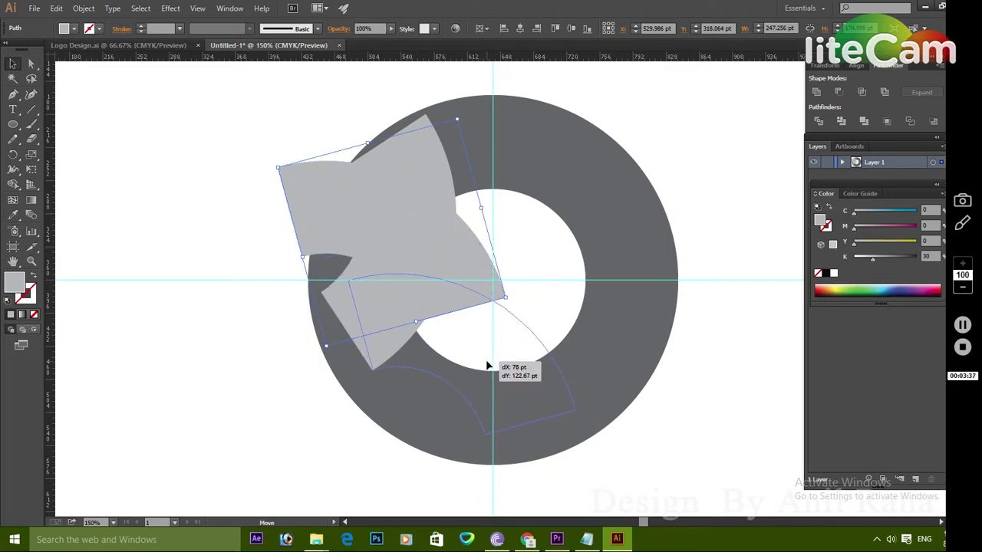
drag(492, 365, 449, 371)
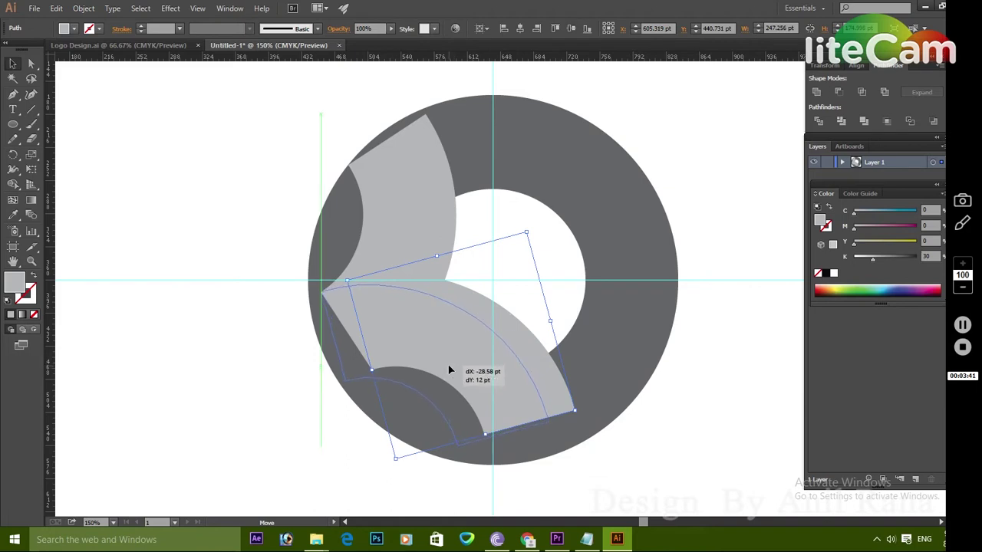
drag(450, 371, 449, 371)
click(706, 412)
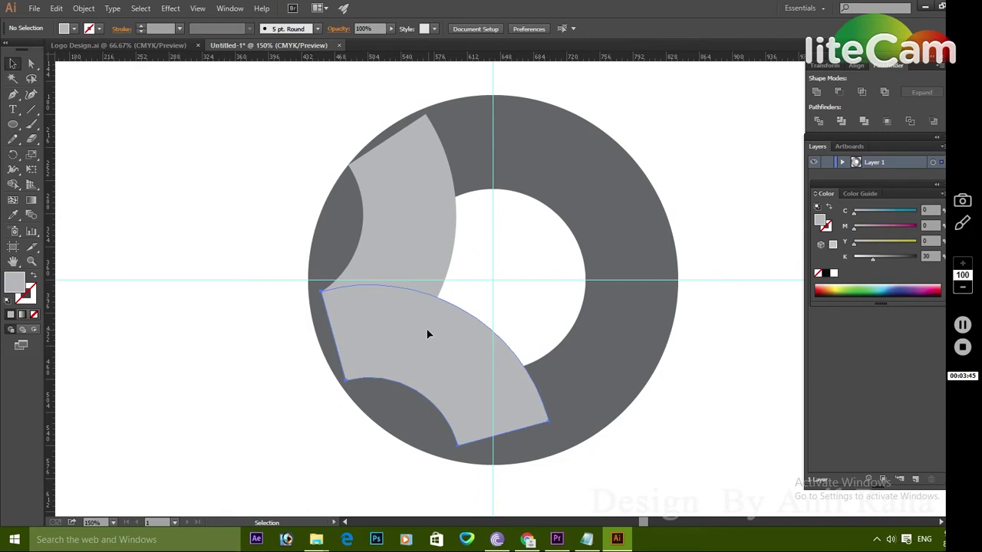
click(430, 332)
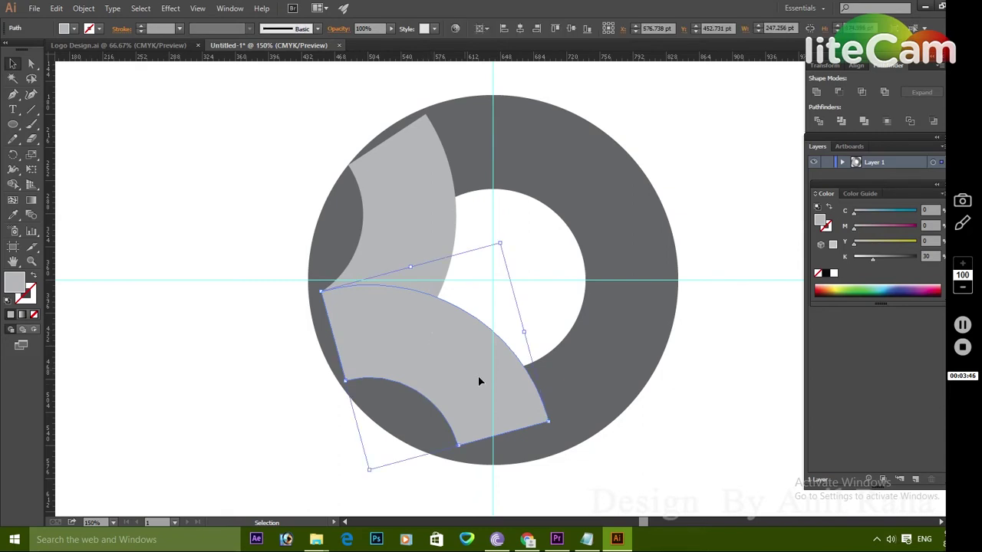
Nudge the lower-left light-grey segment slightly left and reselect it
click(12, 157)
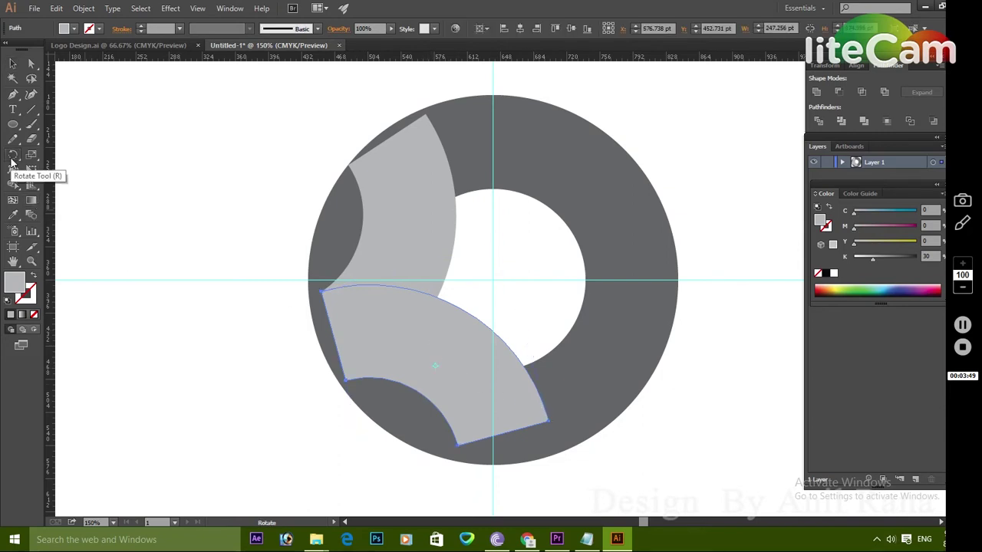
click(13, 63)
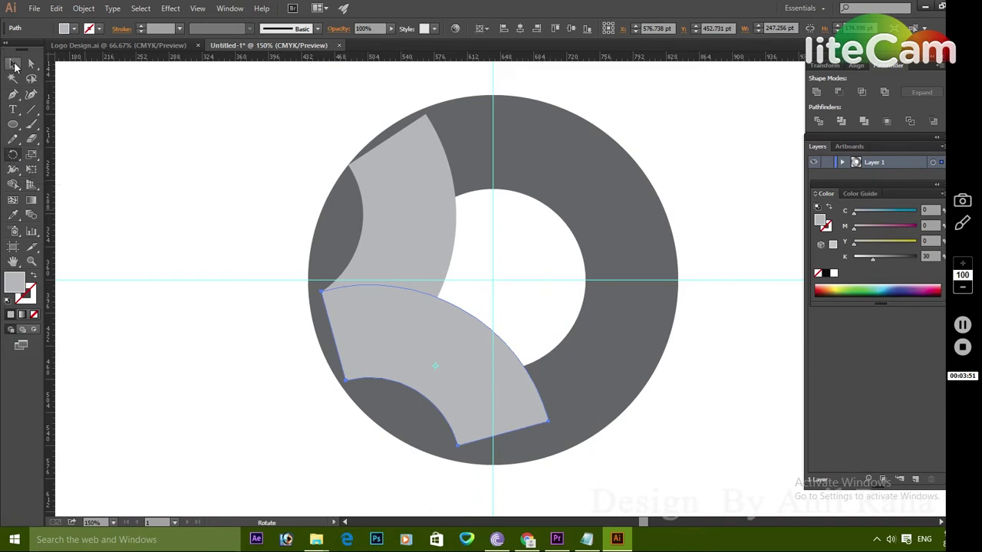
drag(382, 332, 377, 339)
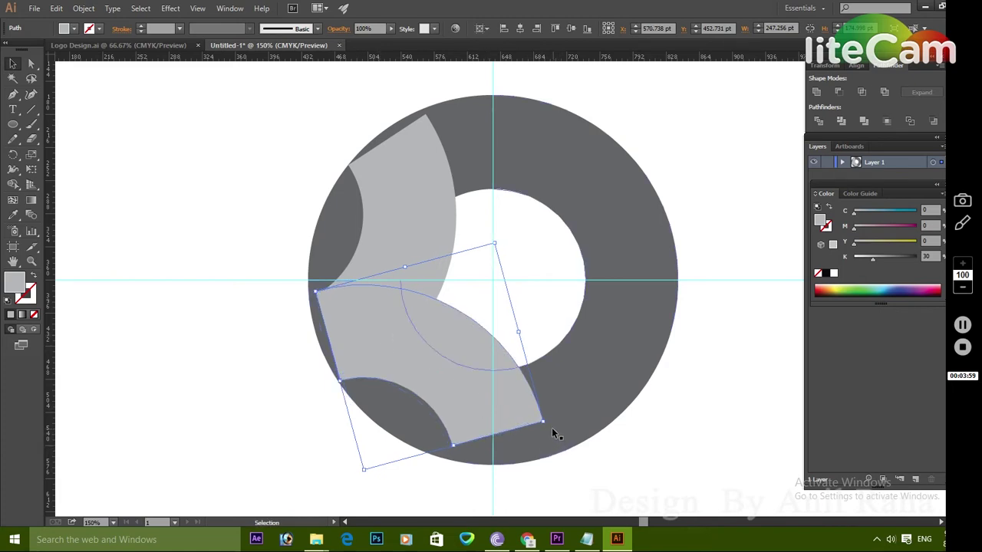
click(794, 426)
click(426, 326)
Make a 72° rotated copy of the segment and move it to the ring's bottom right
double_click(12, 153)
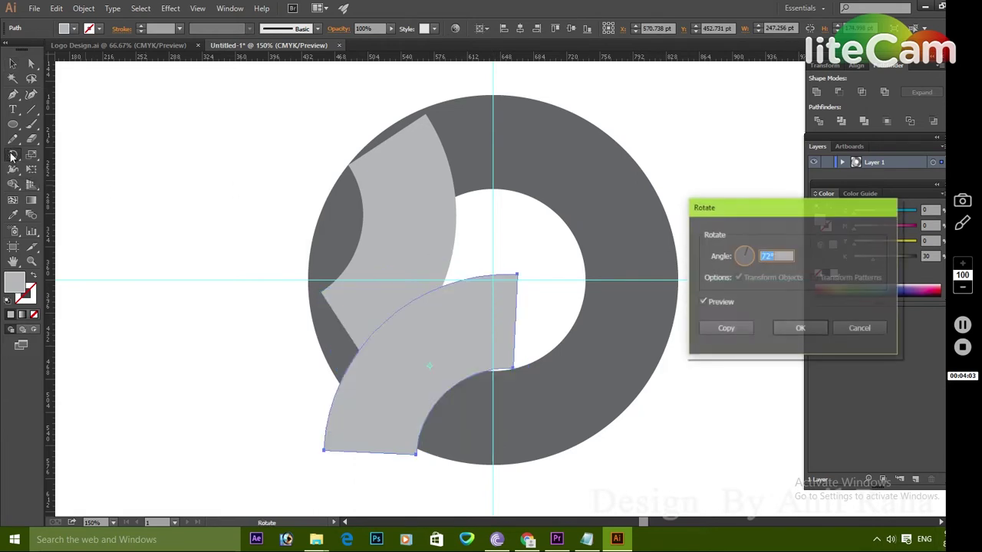
click(733, 328)
click(13, 62)
click(34, 65)
drag(445, 337, 547, 330)
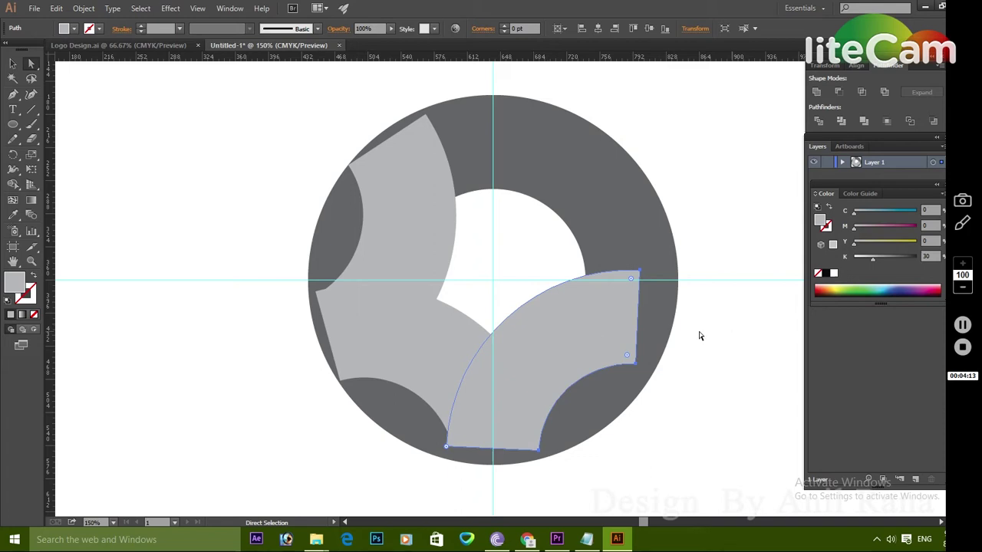
Make another 72° rotated copy and fit it at the ring's upper right
click(13, 154)
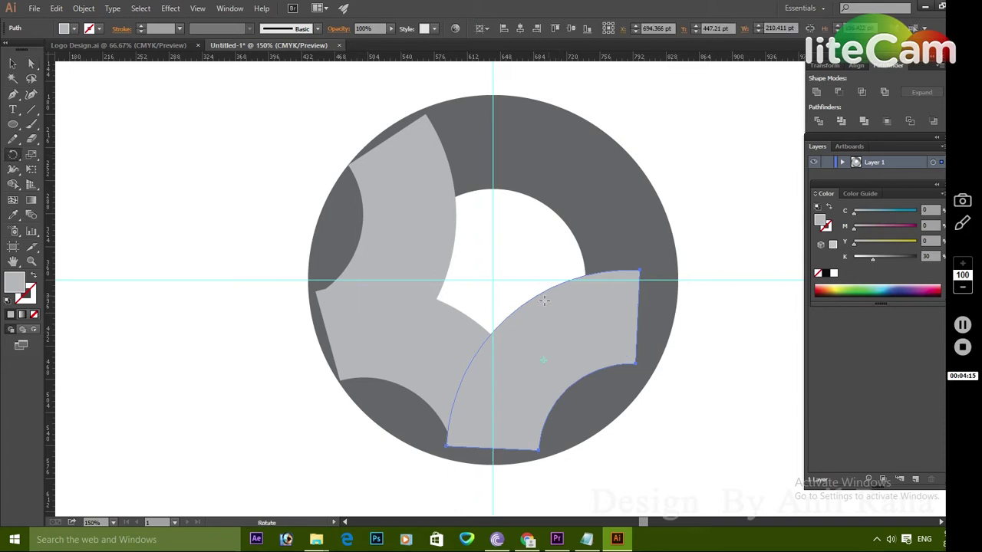
double_click(13, 154)
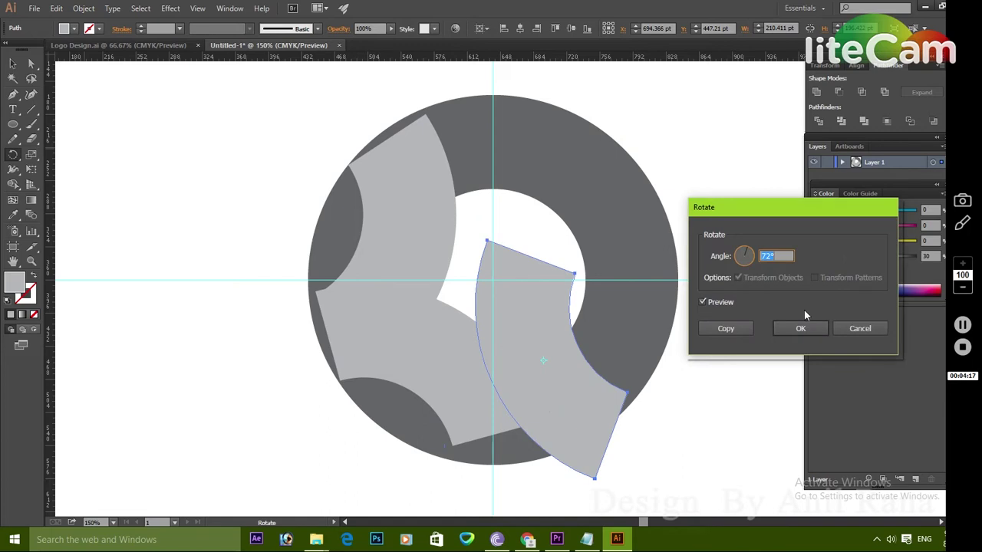
click(724, 324)
click(14, 64)
mouse_move(548, 331)
mouse_down()
mouse_move(593, 219)
mouse_move(597, 226)
mouse_up()
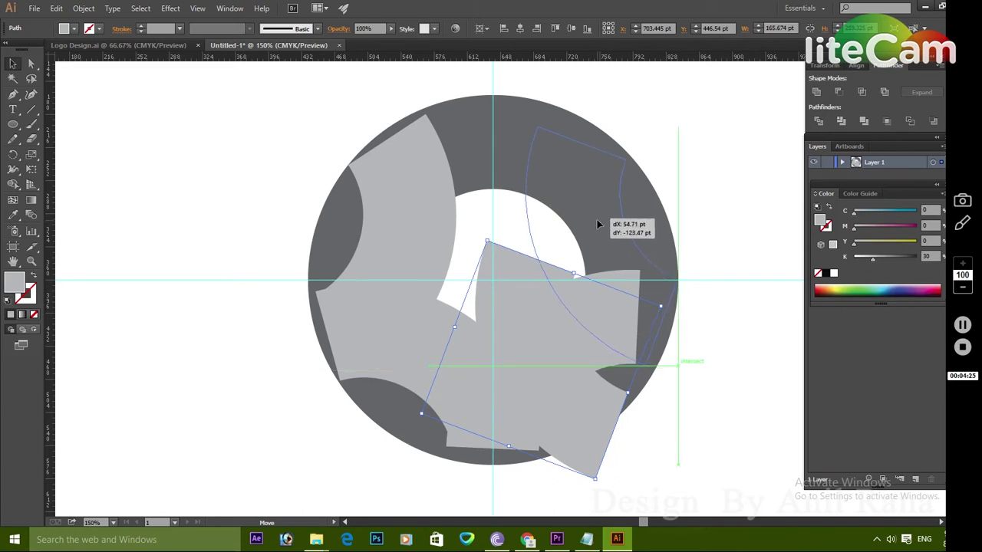
drag(596, 225, 620, 250)
click(722, 270)
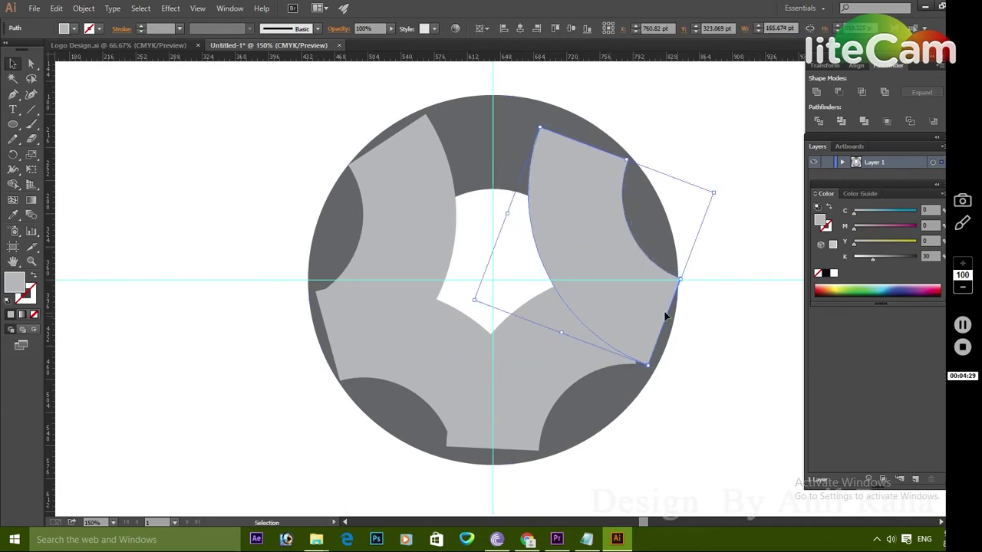
drag(641, 305, 641, 310)
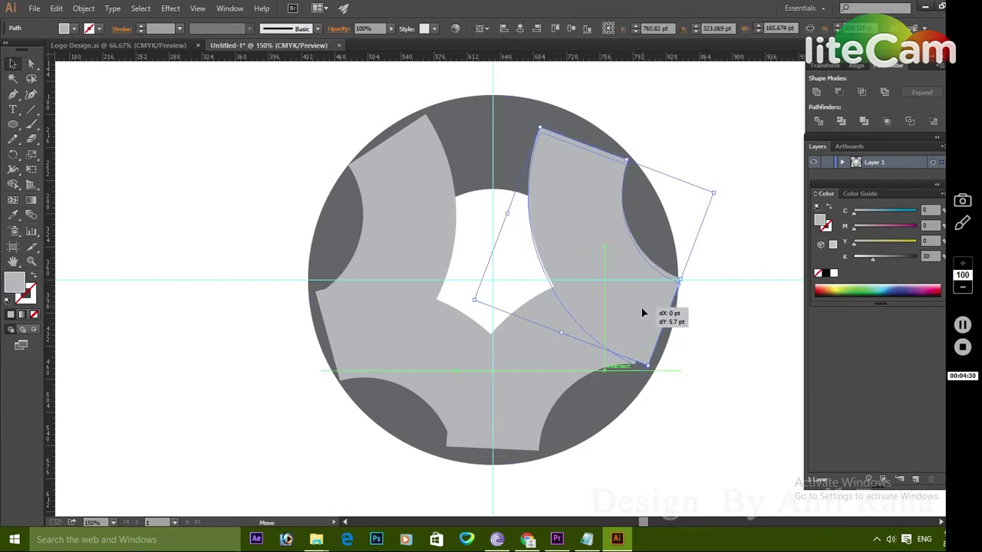
click(718, 340)
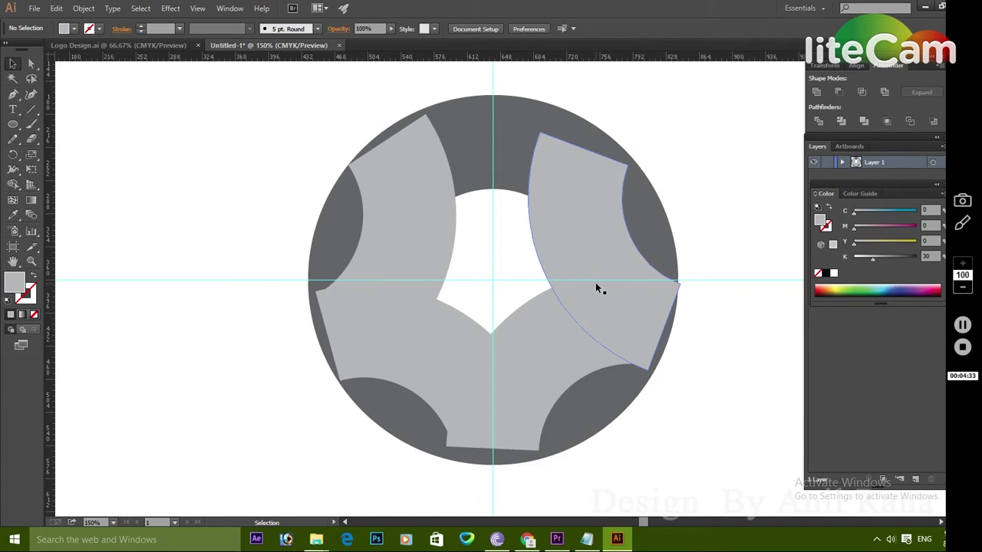
Tilt the upper-right segment slightly and make a 72° rotated copy of it
click(595, 283)
drag(690, 360, 706, 302)
click(715, 313)
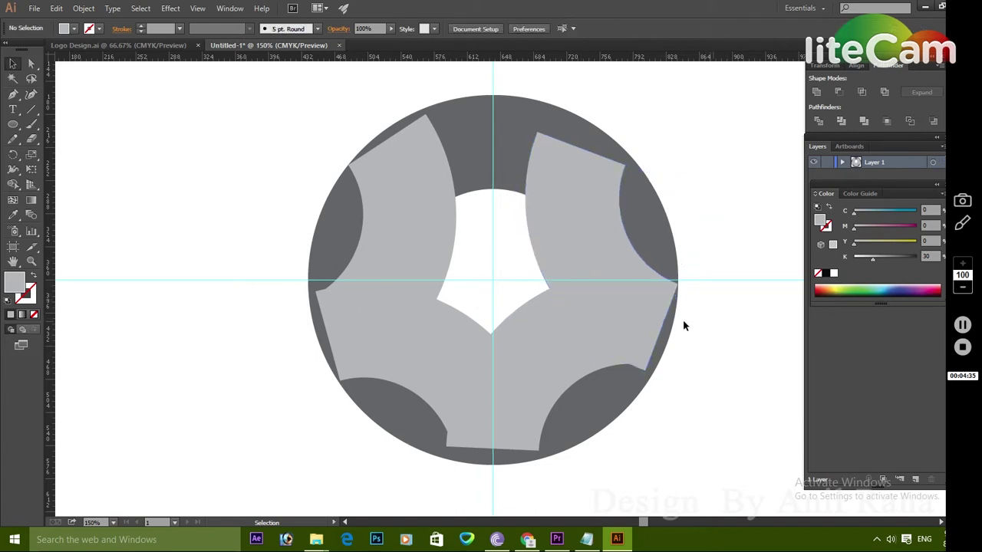
click(614, 295)
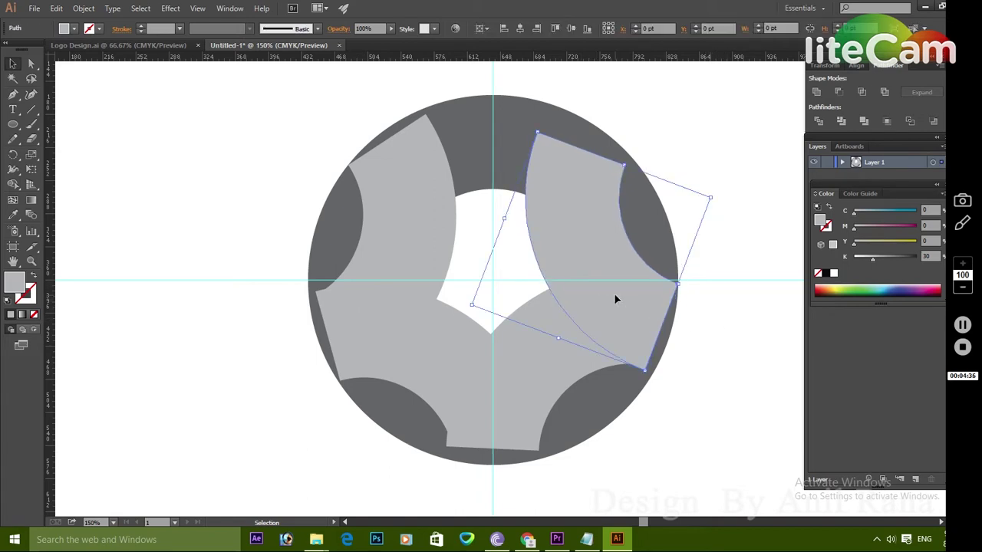
double_click(13, 154)
click(723, 327)
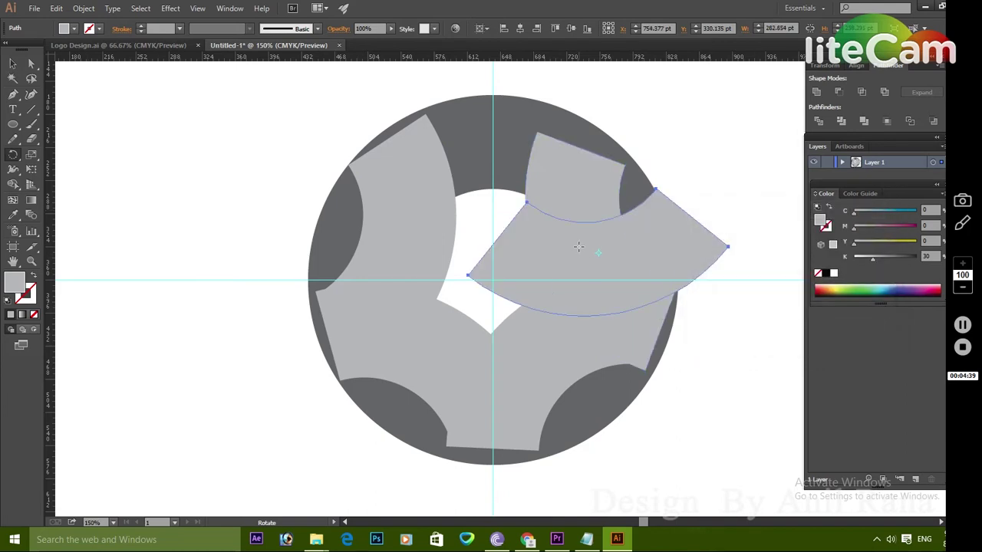
Move the rotated copy into the ring's top gap and fine-tune its position
key(v)
mouse_move(541, 250)
mouse_down()
mouse_move(469, 144)
mouse_move(438, 160)
mouse_up()
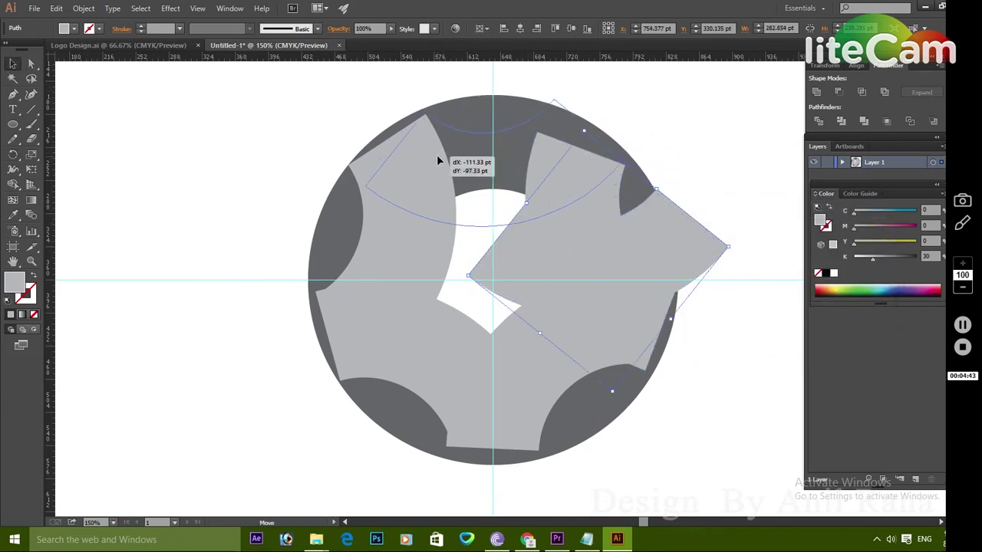
drag(438, 160, 438, 157)
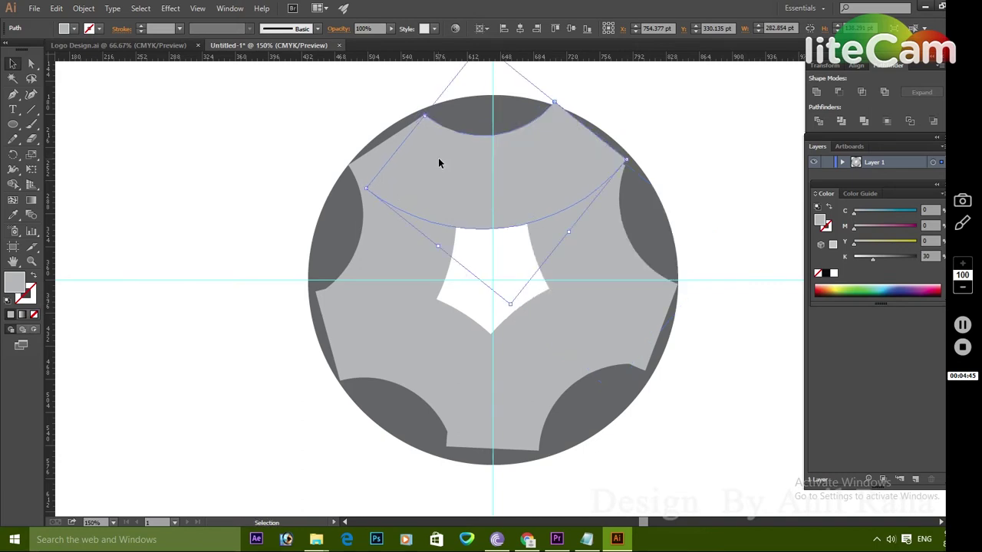
drag(494, 182, 489, 178)
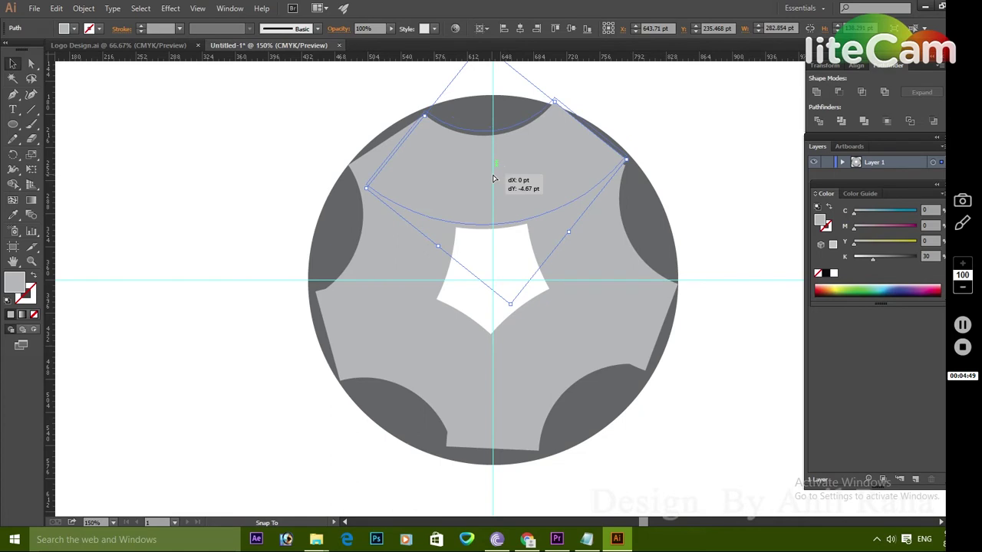
drag(489, 178, 536, 187)
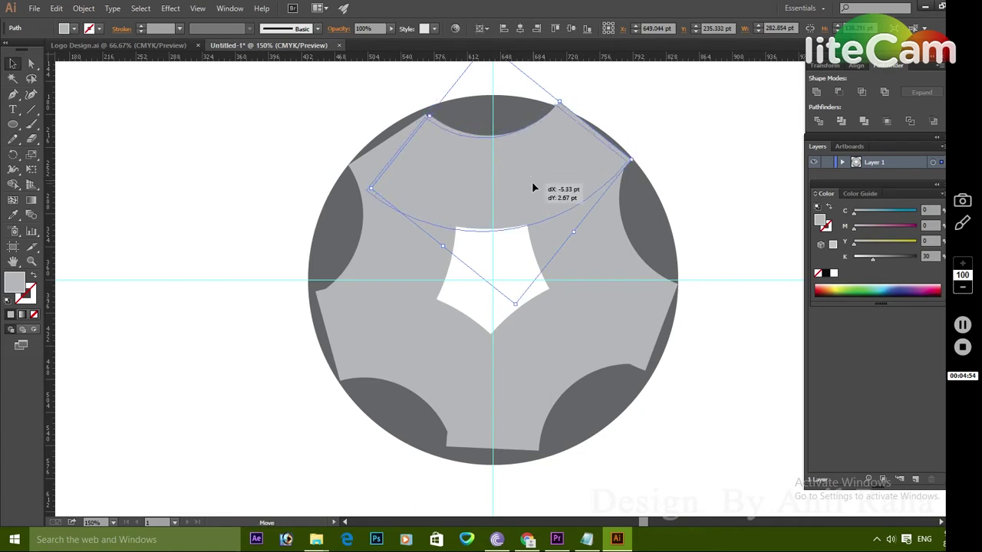
drag(526, 169, 525, 163)
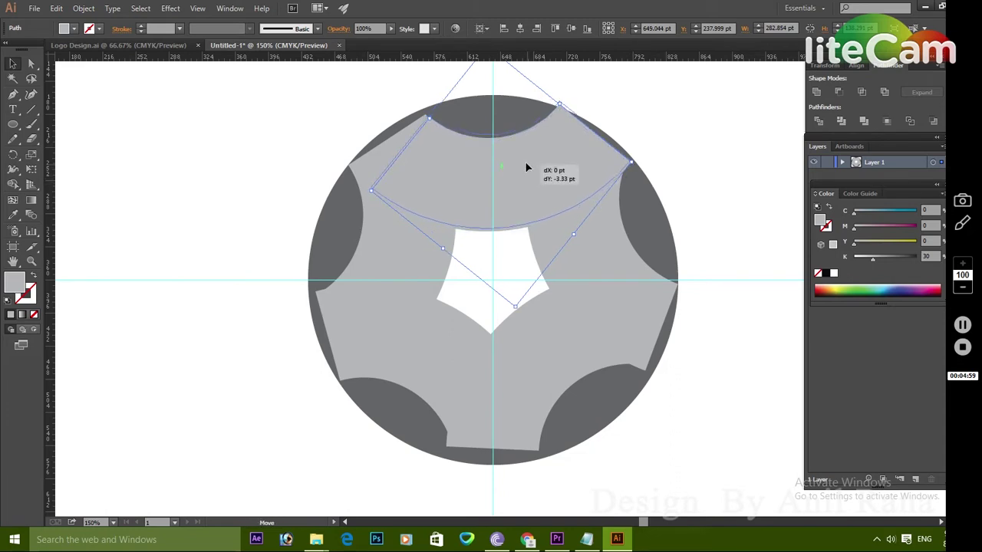
drag(631, 163, 633, 184)
Nudge the left light-grey segment slightly left, checking the top segment's fit
click(699, 158)
click(545, 169)
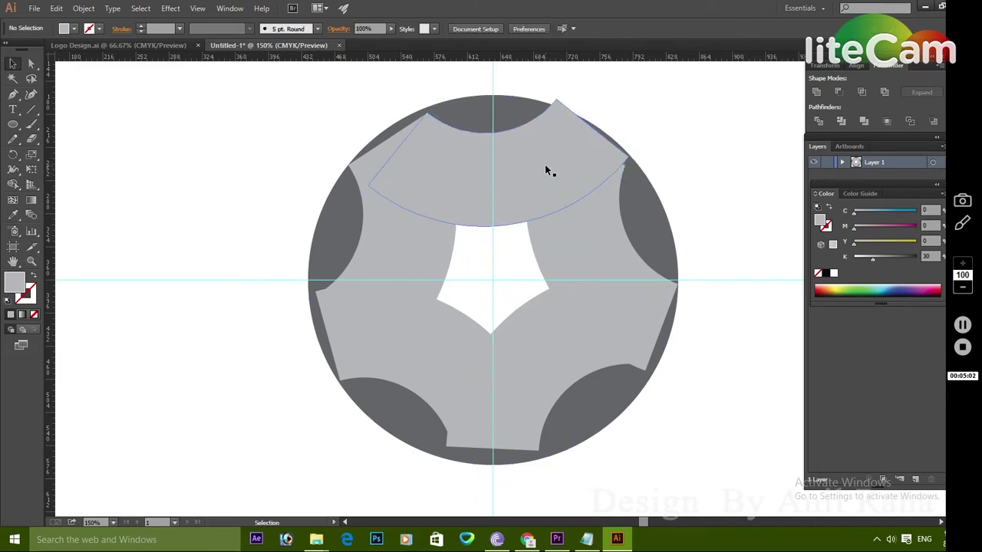
click(701, 176)
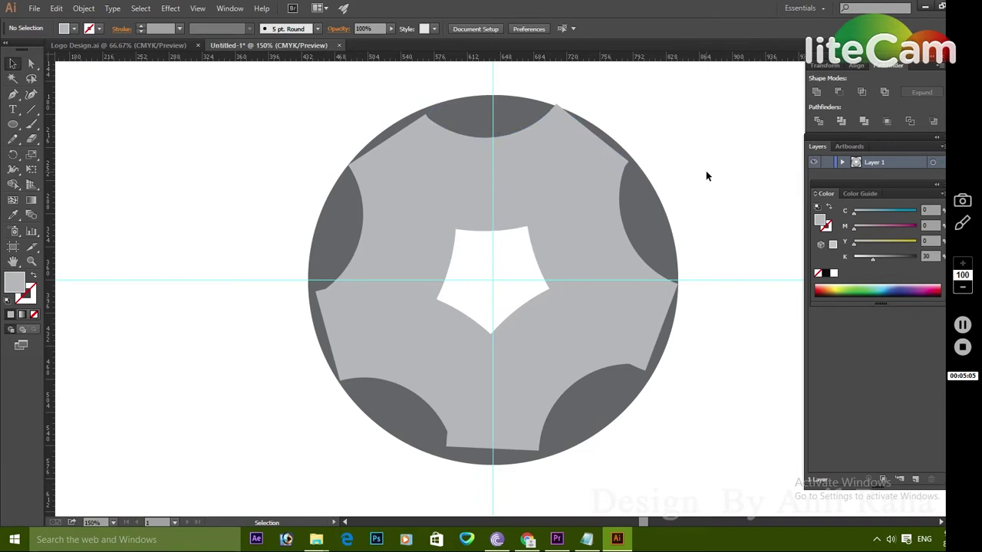
click(519, 173)
click(396, 266)
drag(388, 277, 386, 280)
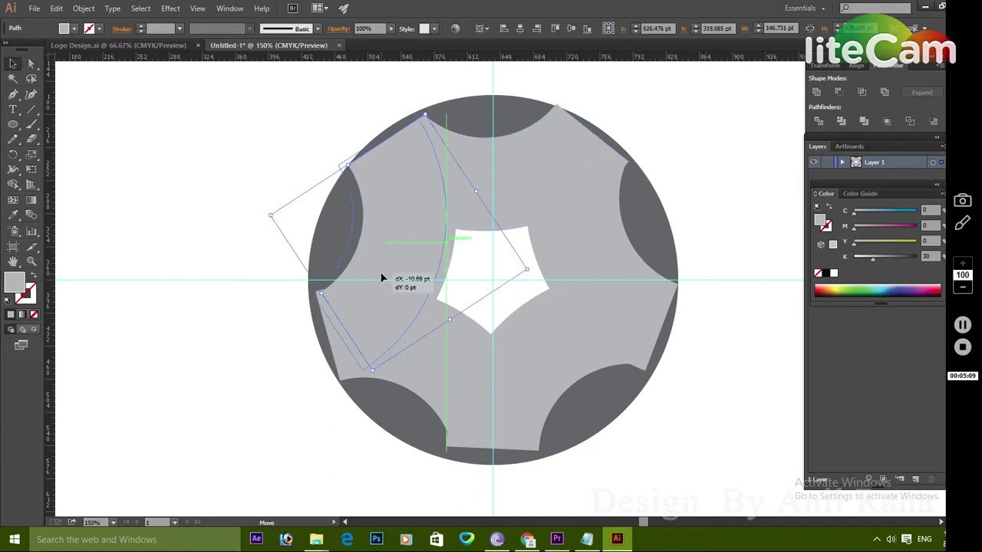
click(702, 200)
click(507, 169)
click(363, 219)
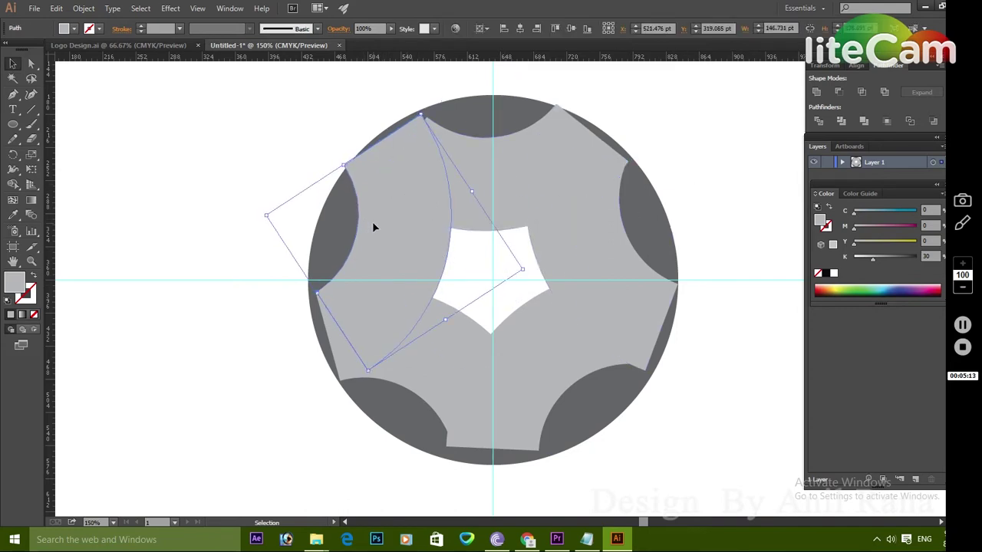
click(699, 125)
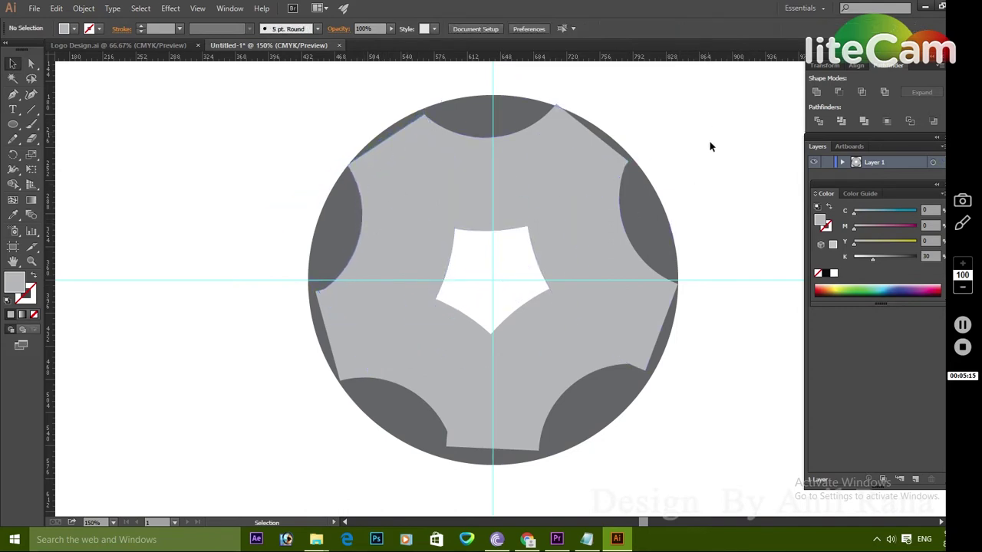
Move the lower-right fan piece slightly down-left into place
click(497, 404)
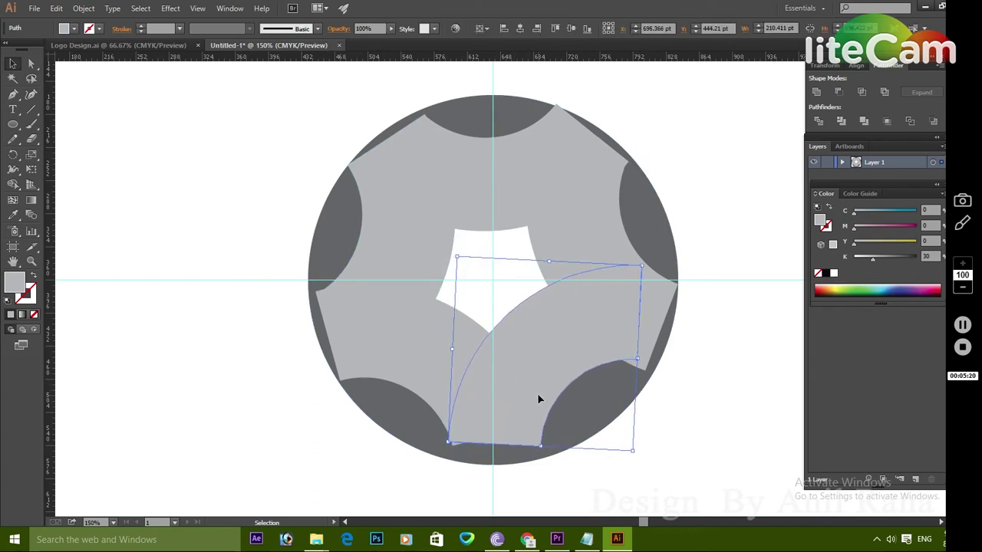
mouse_move(539, 399)
mouse_down()
mouse_move(508, 406)
mouse_move(526, 417)
mouse_up()
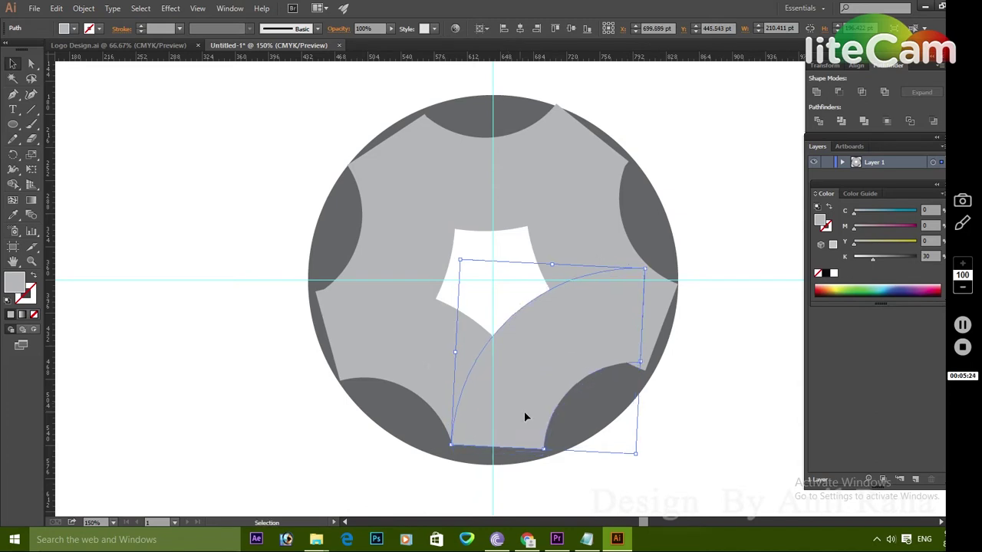
click(723, 359)
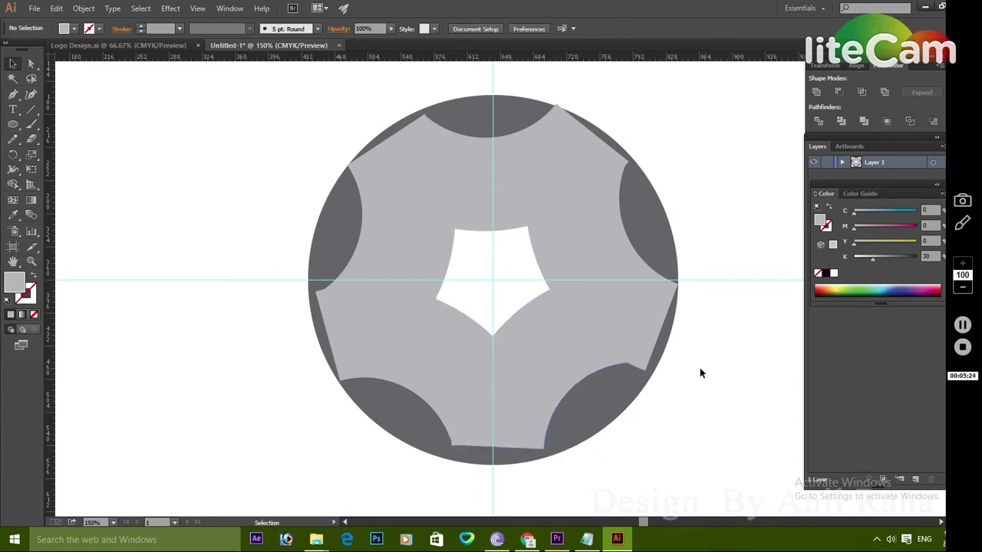
click(581, 342)
Check the top and upper-left fan pieces' alignment around the central opening
click(758, 364)
click(519, 201)
click(719, 155)
click(482, 166)
click(675, 176)
click(421, 131)
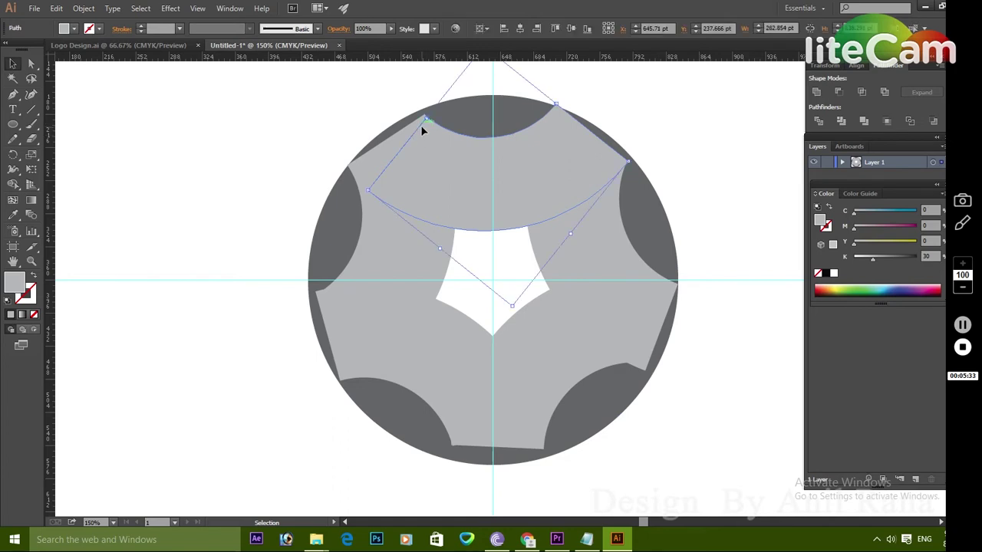
click(680, 137)
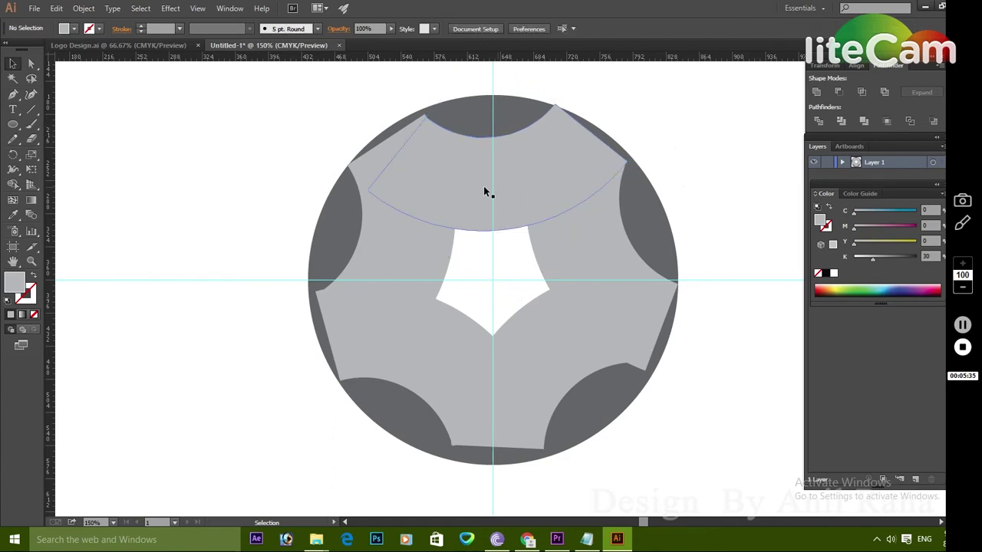
click(450, 166)
click(685, 129)
click(491, 185)
click(378, 230)
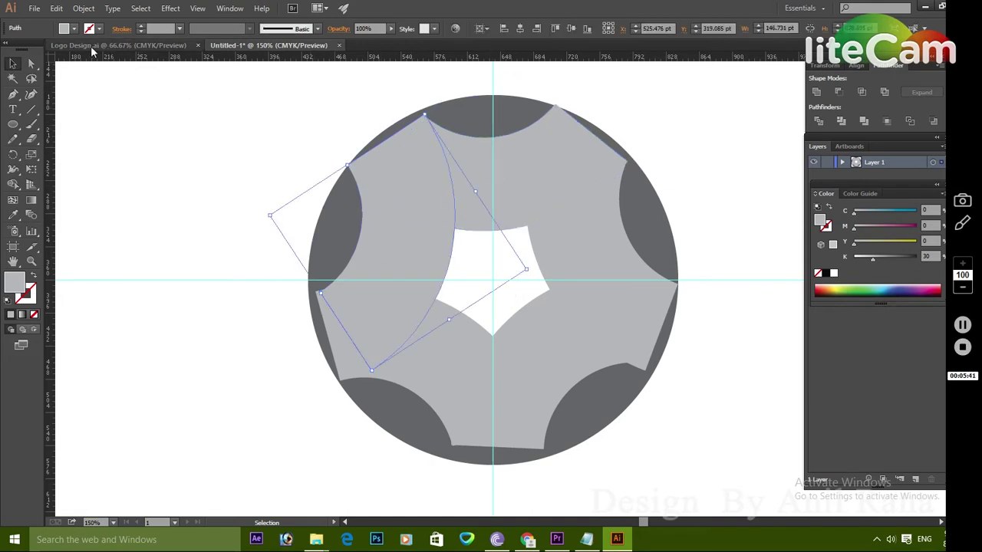
Fill the upper-left piece with a lighter grey and the lower-left piece darker grey
click(68, 28)
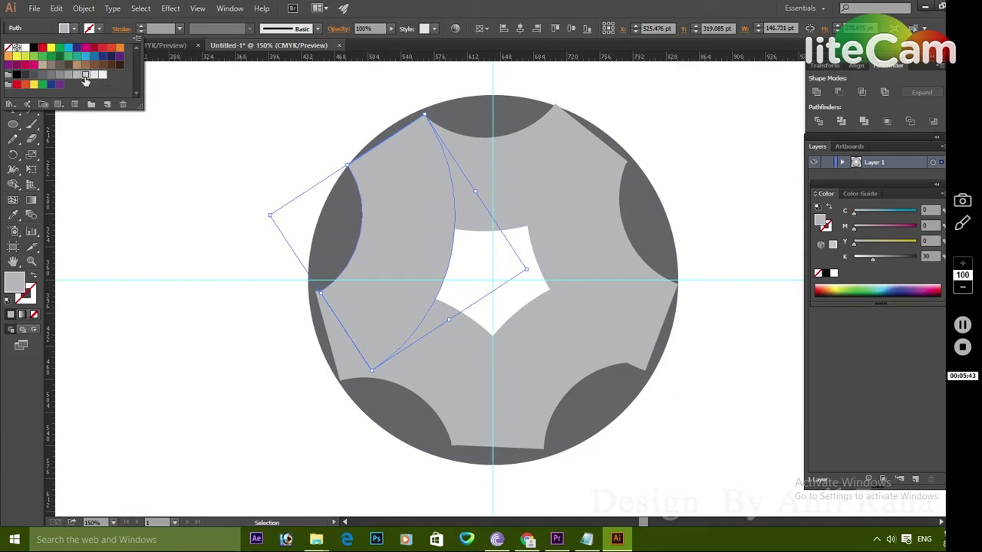
click(83, 74)
click(454, 366)
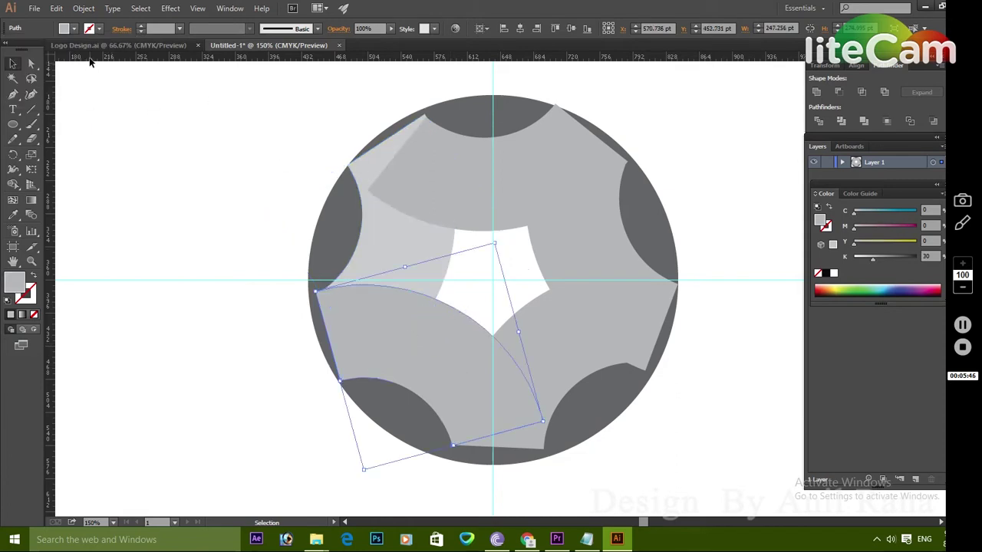
click(65, 30)
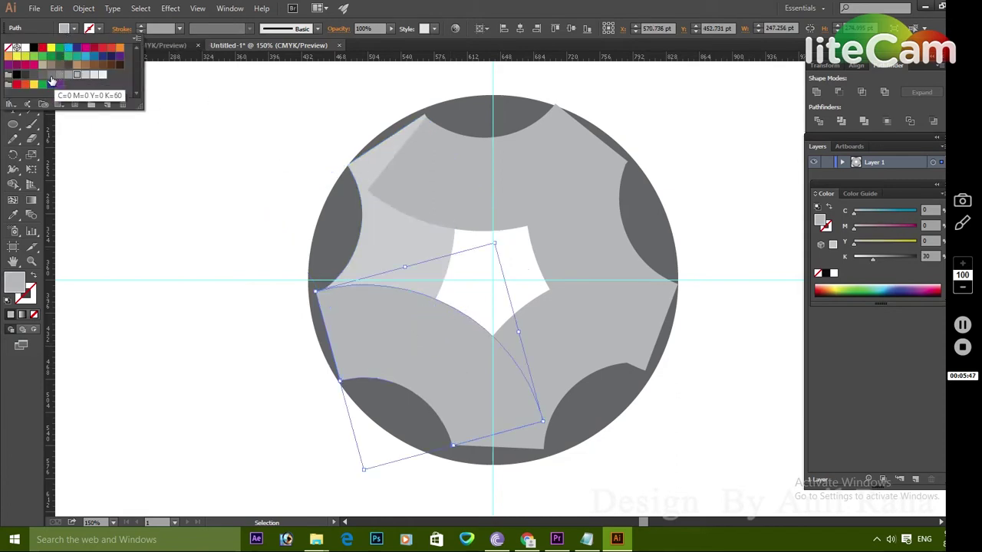
click(51, 74)
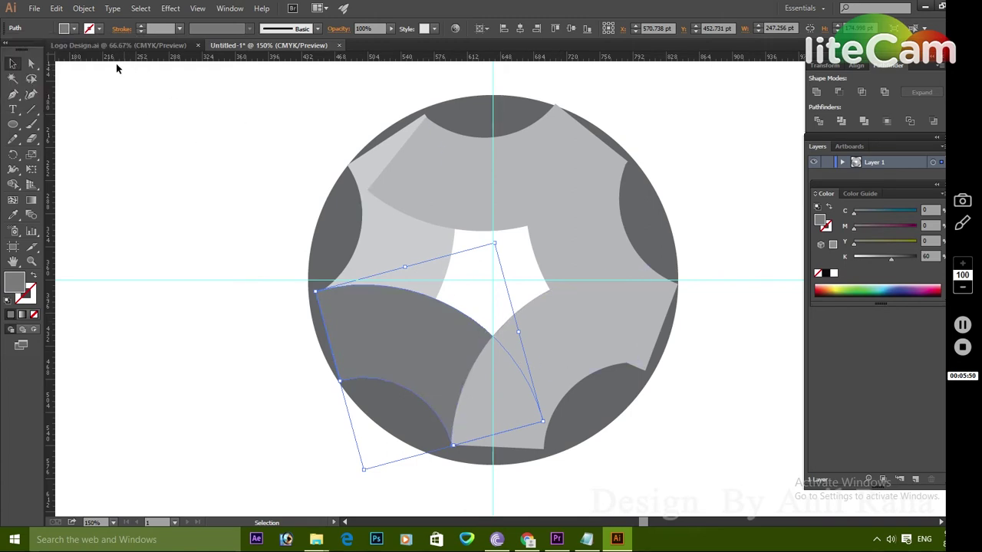
Make the lower-right piece light grey and the upper-right piece darker grey (K=60)
click(581, 346)
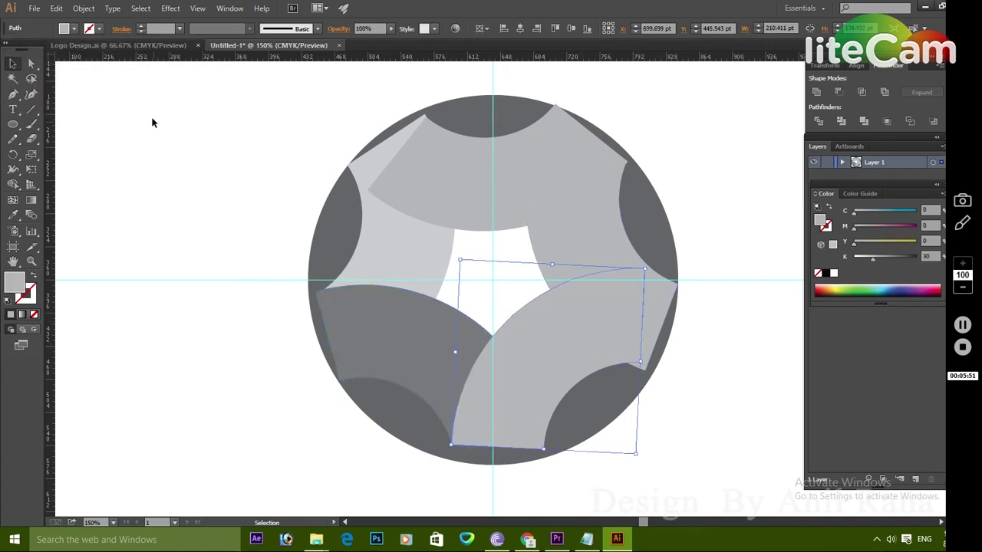
click(64, 30)
click(50, 75)
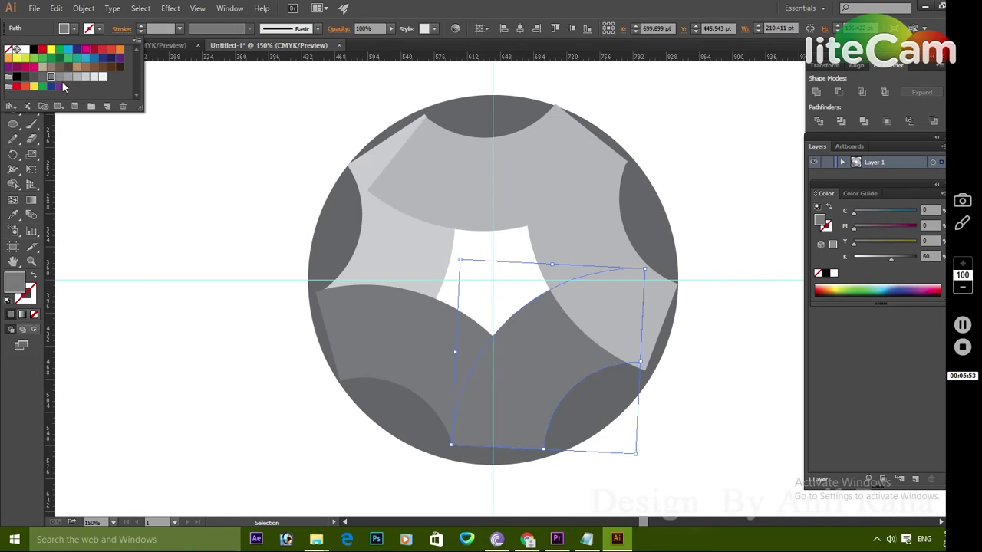
click(86, 76)
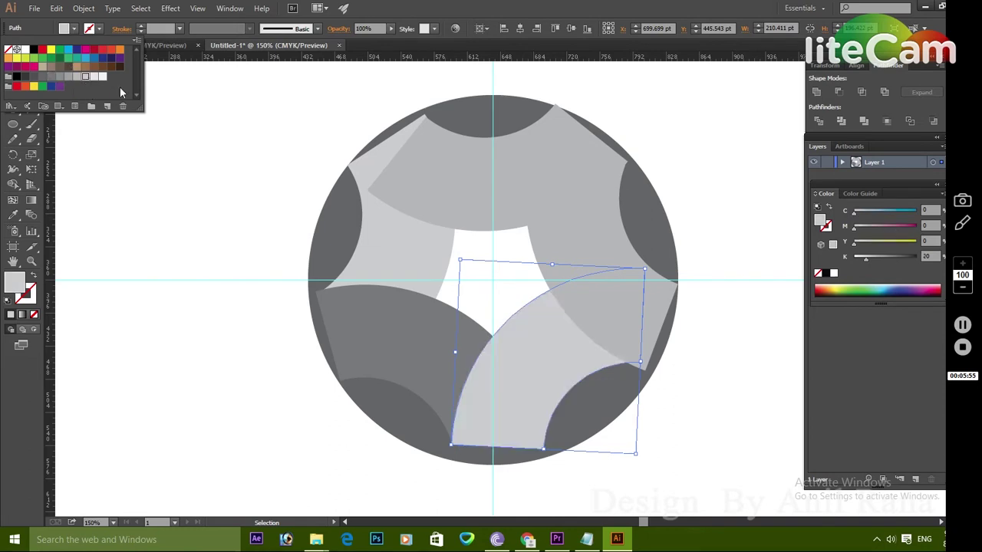
click(605, 256)
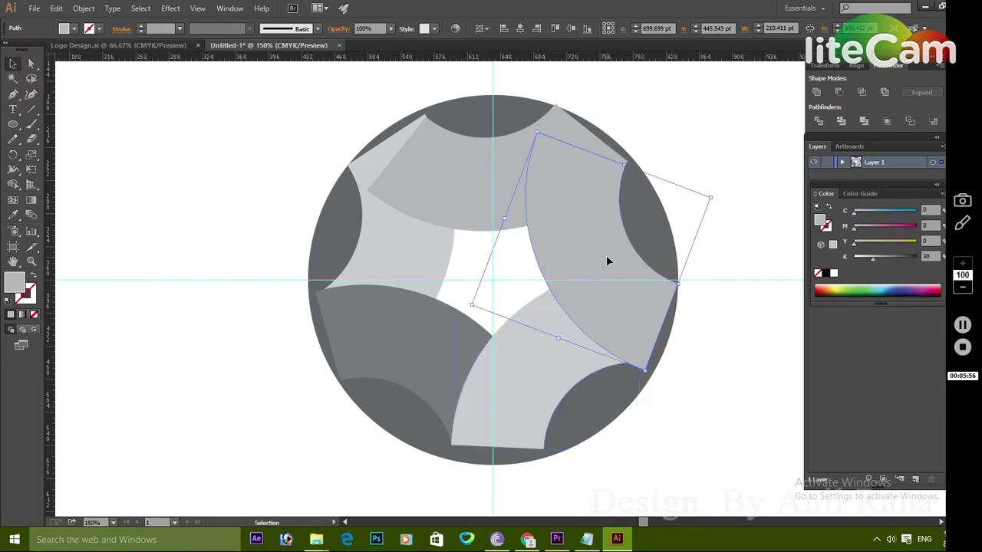
click(65, 29)
click(50, 75)
click(123, 103)
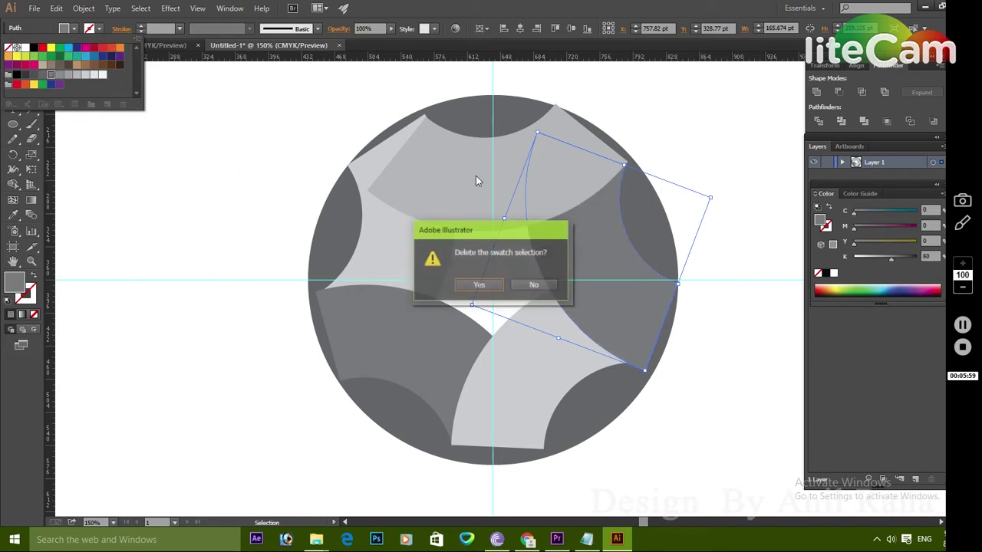
click(499, 286)
Fill the top fan piece with a medium-dark K=50 grey
click(454, 169)
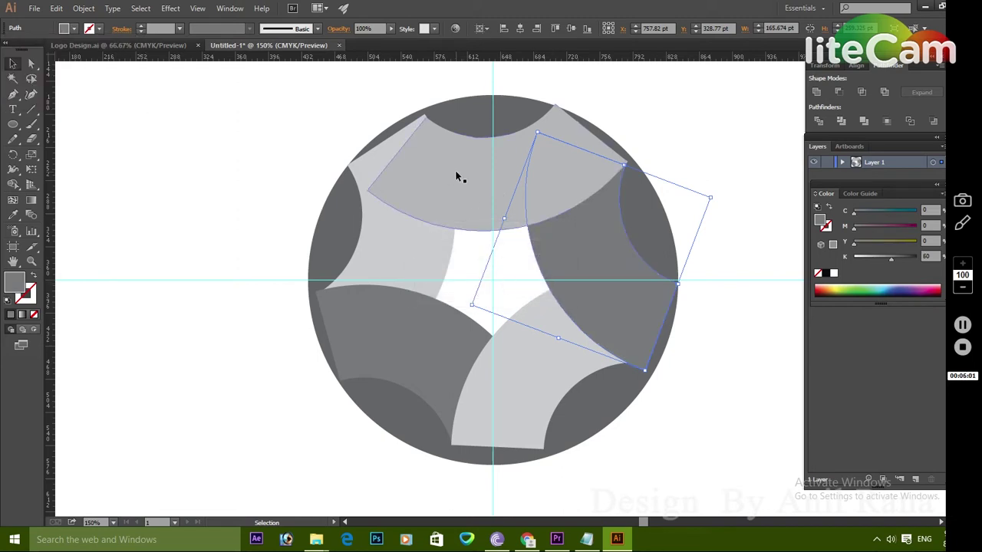
click(471, 190)
click(65, 29)
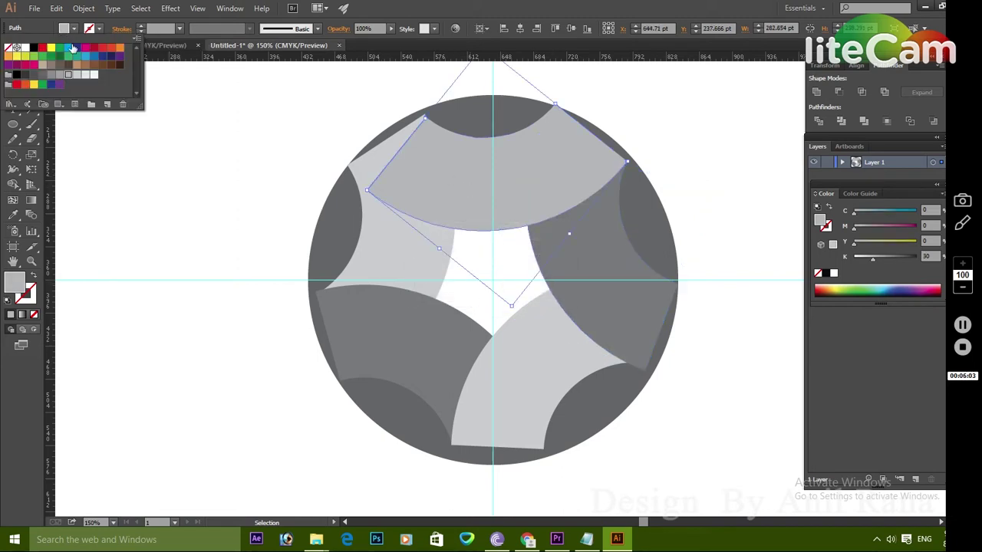
click(55, 80)
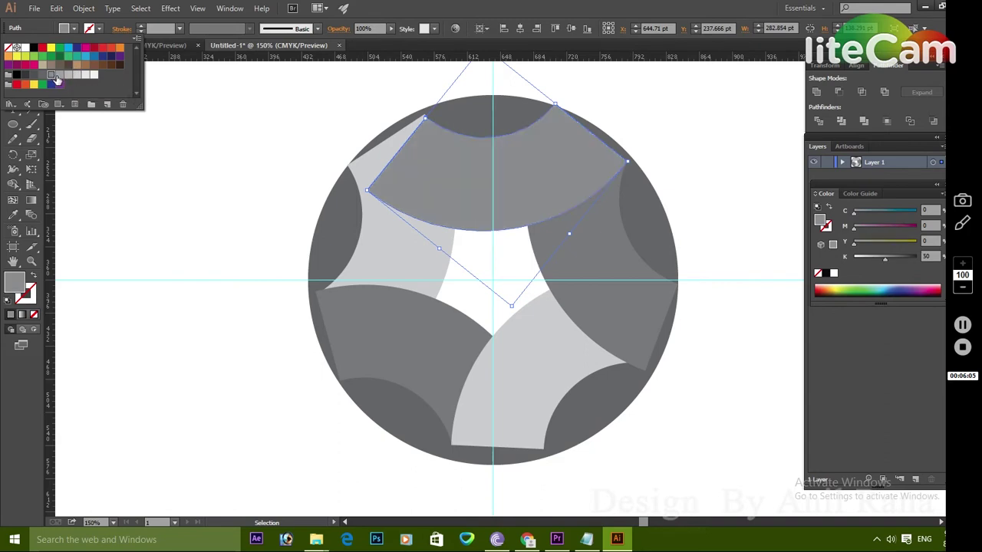
click(223, 166)
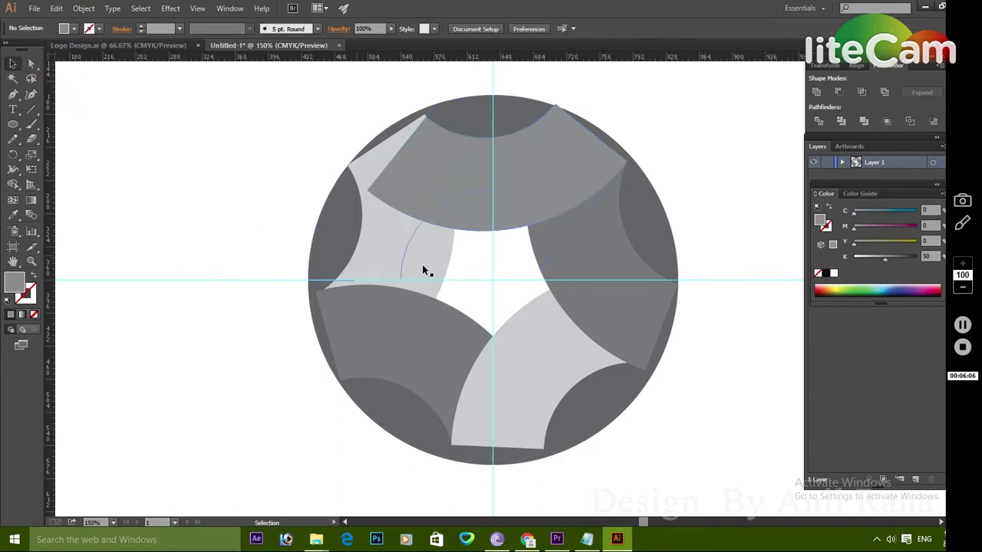
click(553, 182)
Zoom to 300% on the ring top and shift the top fan piece slightly up-left
key(ctrl+plus)
key(ctrl+plus)
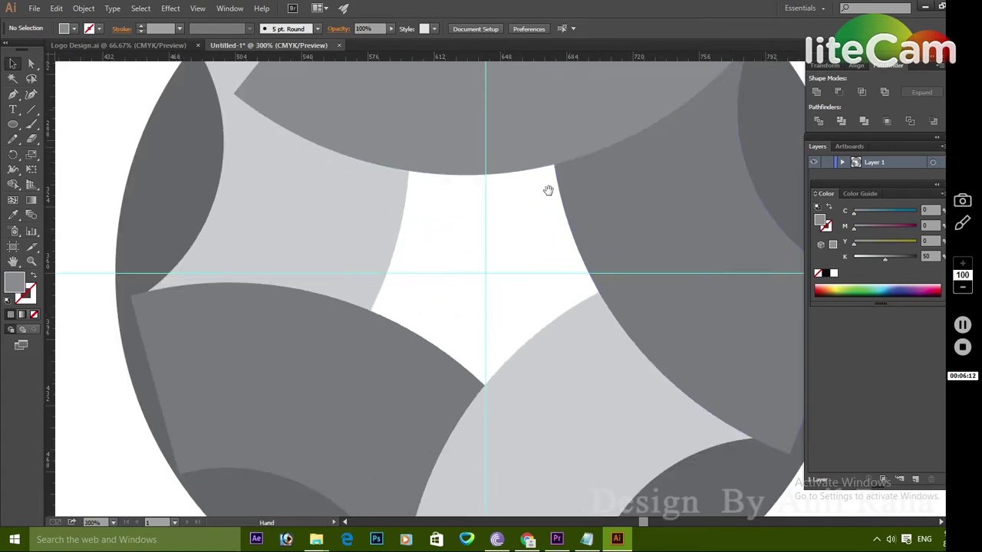
drag(590, 261, 581, 333)
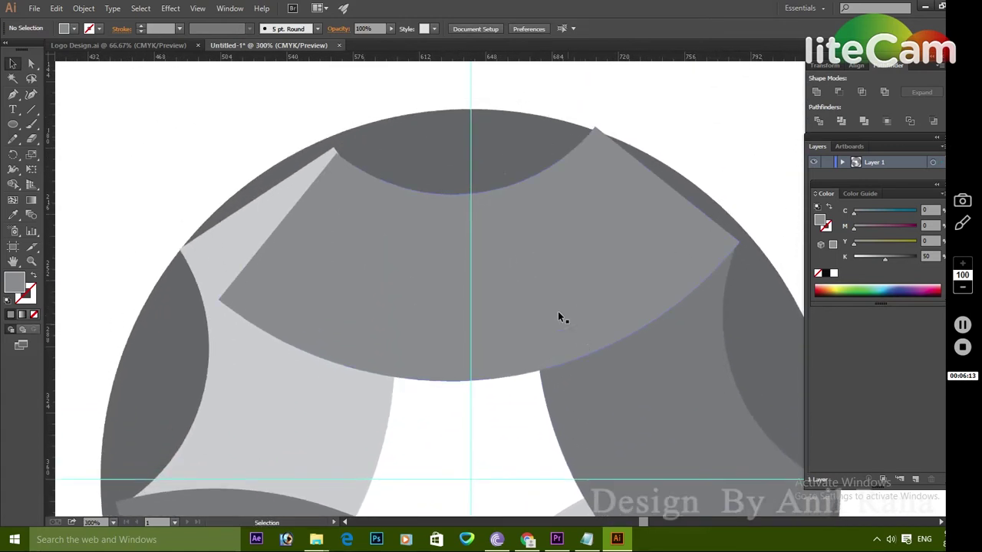
click(380, 225)
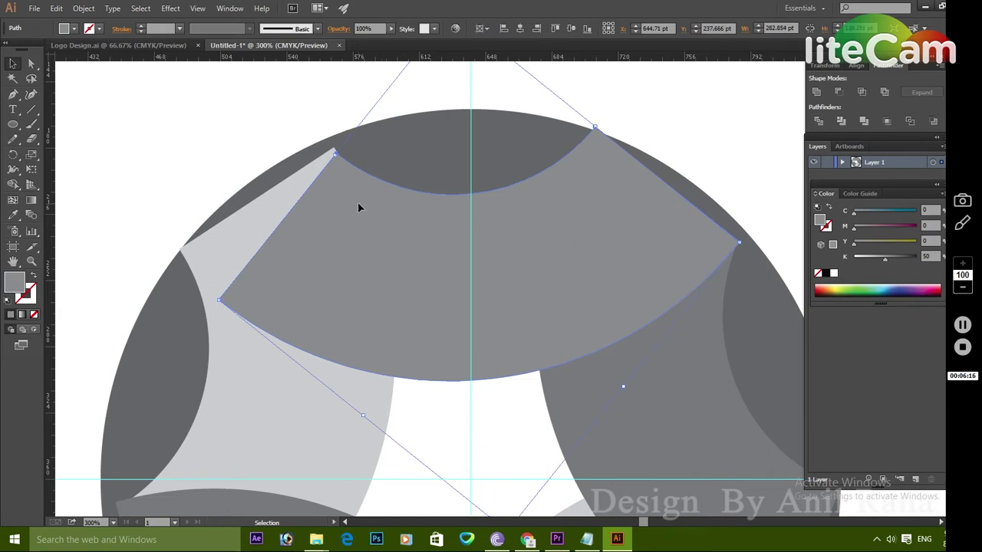
drag(358, 207, 353, 201)
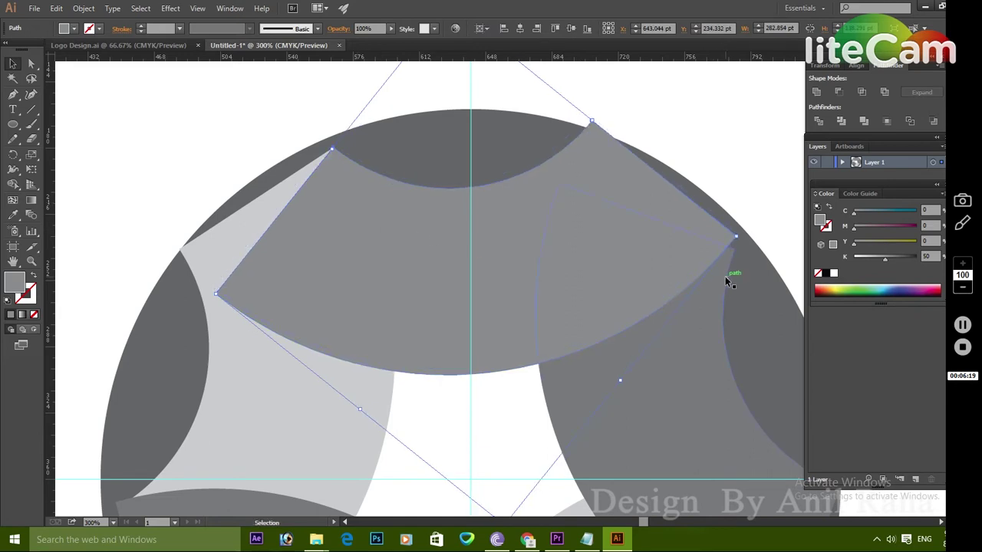
click(537, 143)
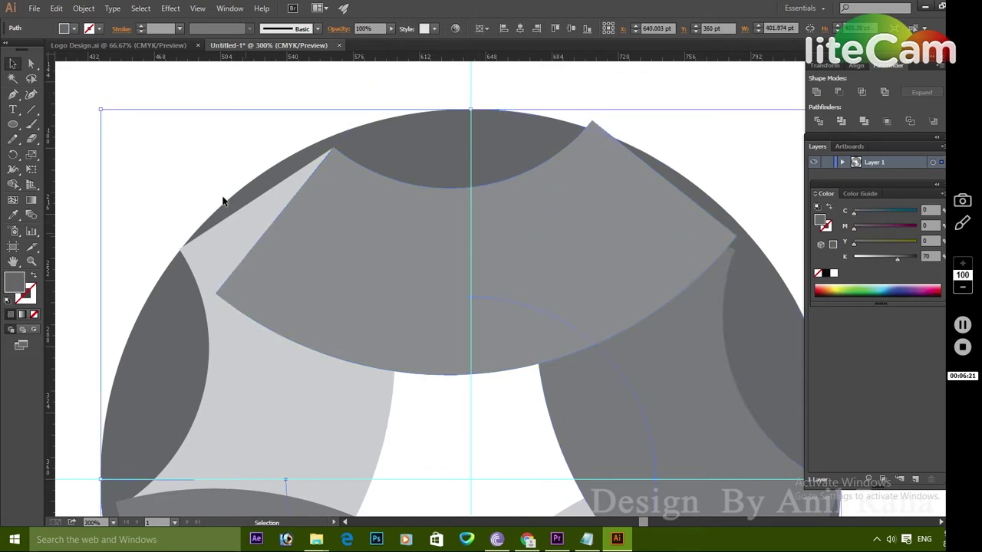
click(312, 345)
Draw a curved pen path from the top piece's upper-left corner down across its lower edge
click(13, 93)
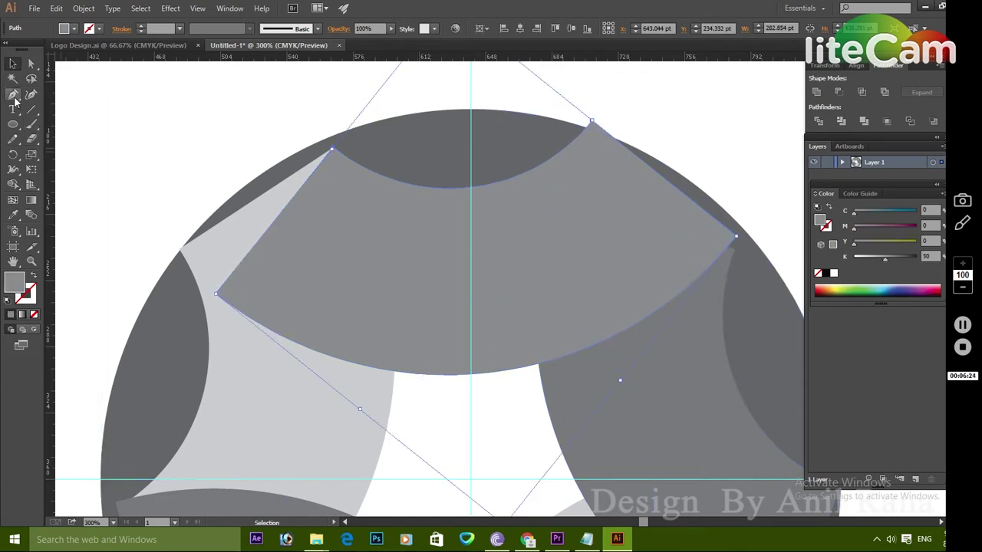
click(327, 132)
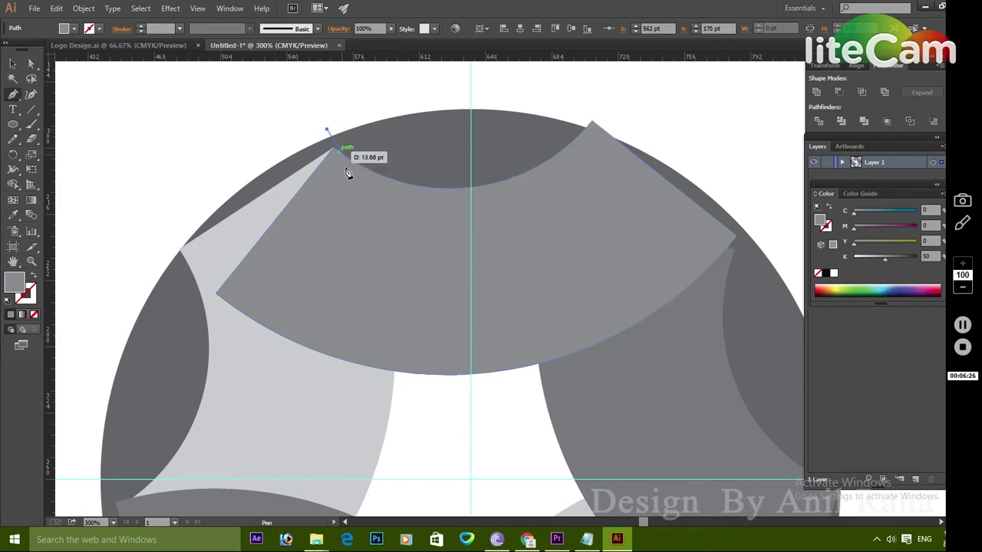
click(395, 376)
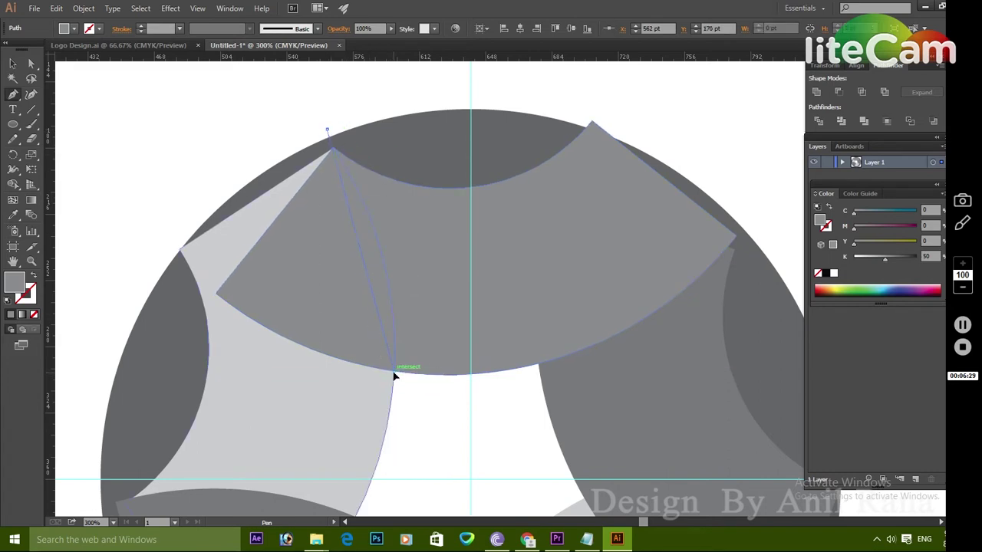
drag(394, 388, 379, 428)
drag(379, 428, 381, 429)
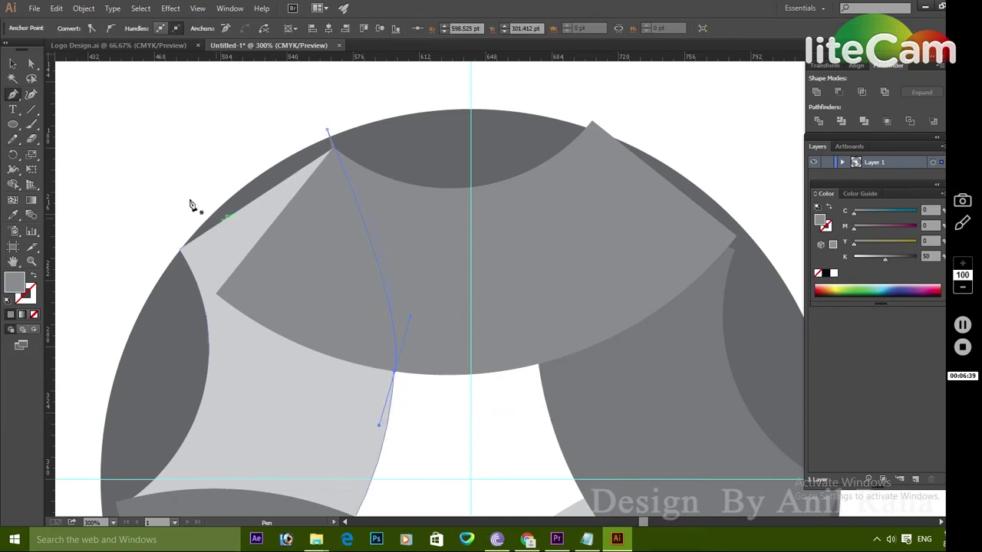
click(13, 64)
Try a black stroke on the thin curved path, then undo it and remove the stray path
click(476, 253)
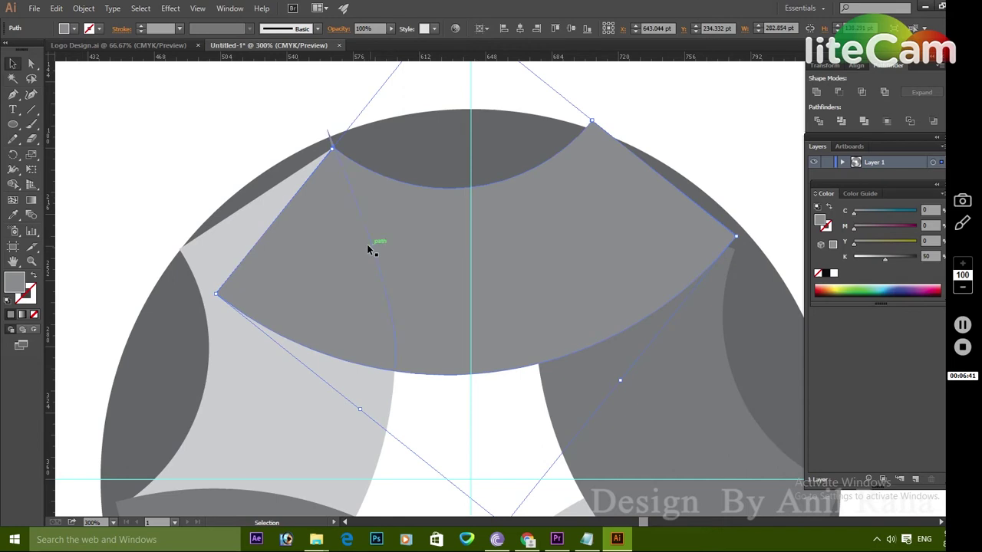
click(89, 31)
click(64, 31)
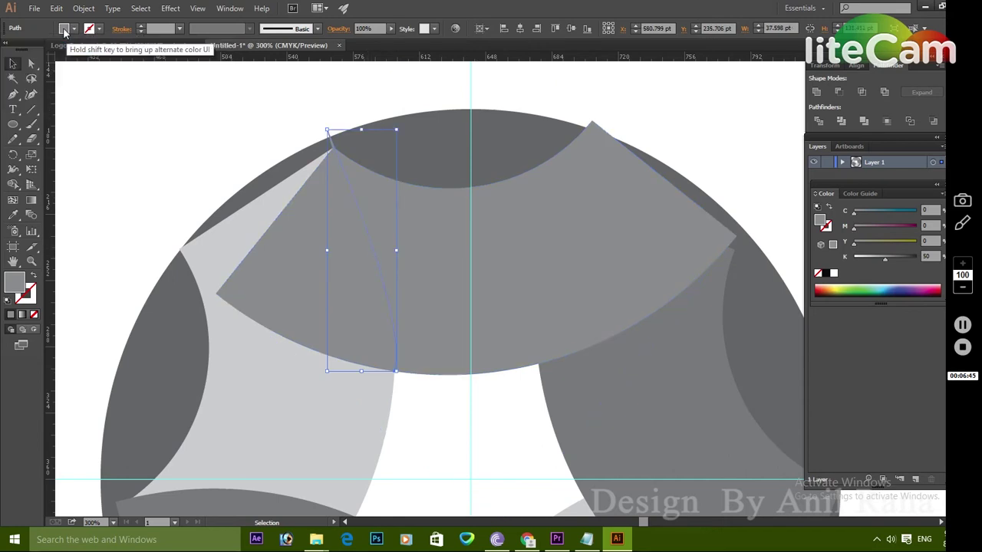
click(8, 48)
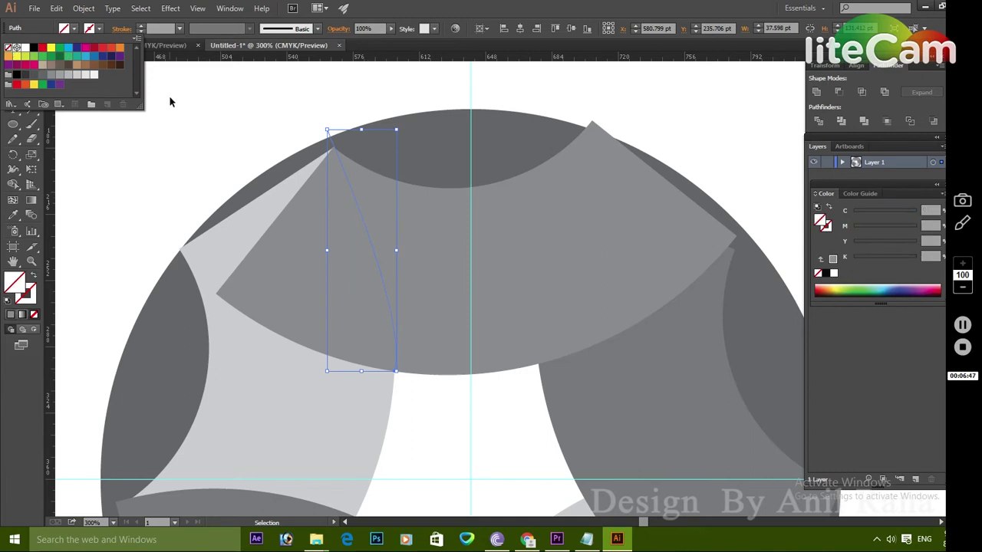
click(309, 253)
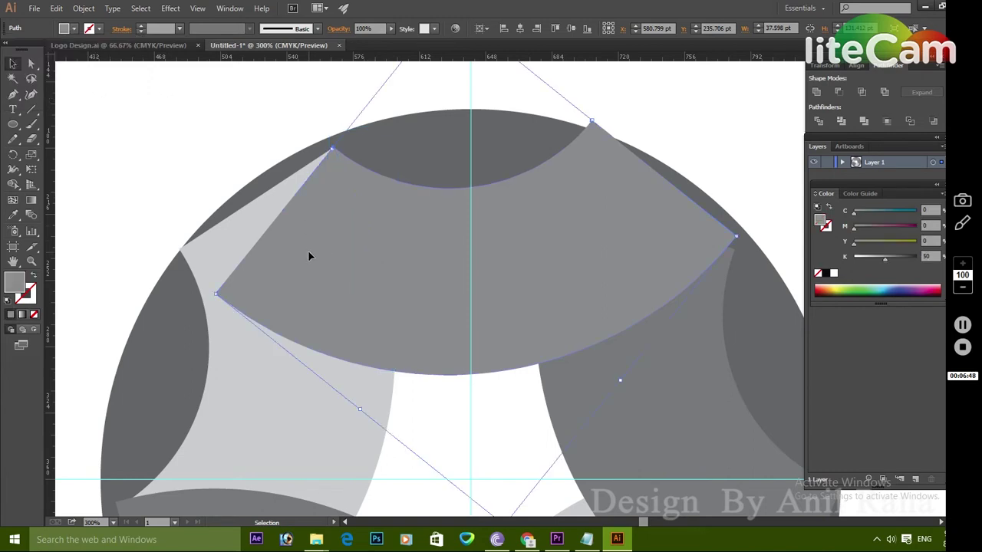
click(375, 257)
click(64, 29)
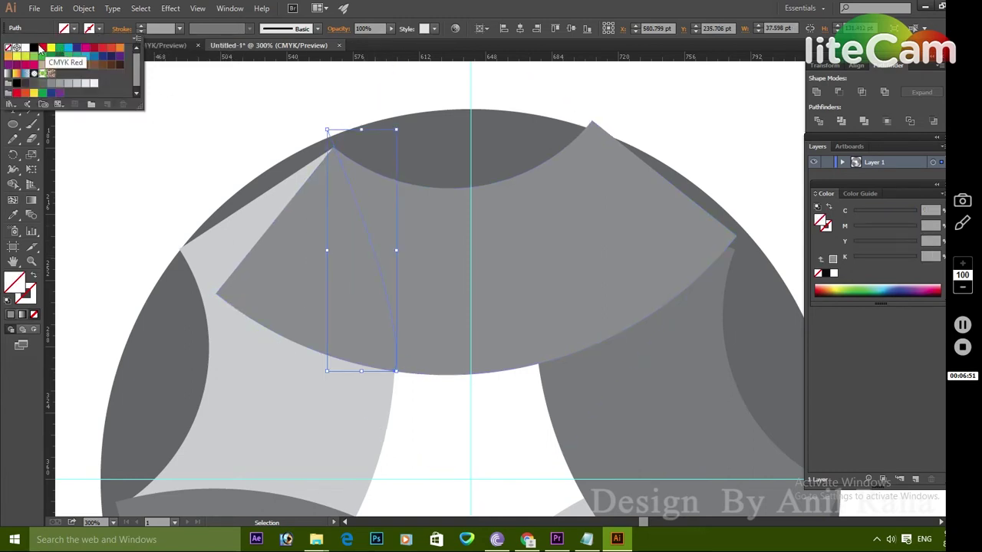
click(35, 47)
click(219, 125)
click(268, 93)
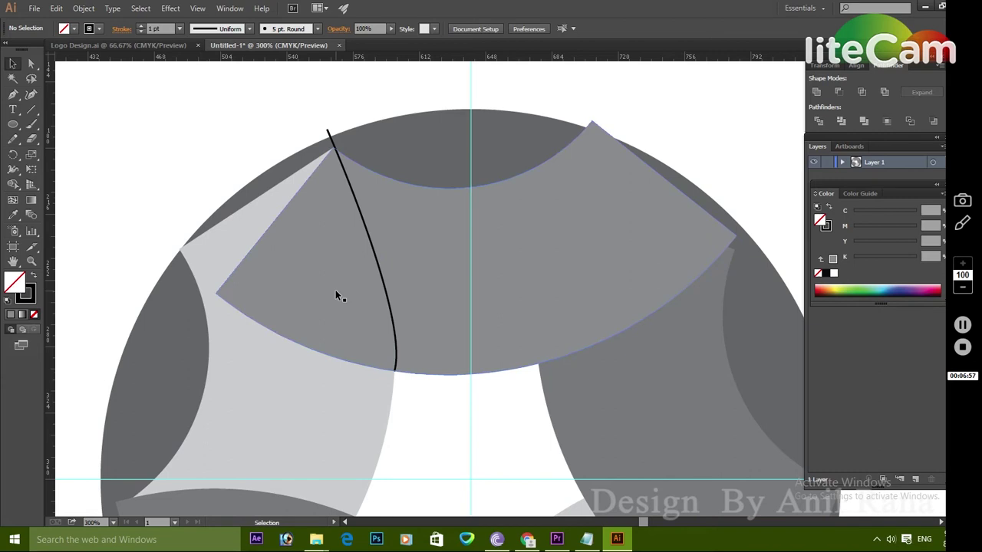
key(ctrl+z)
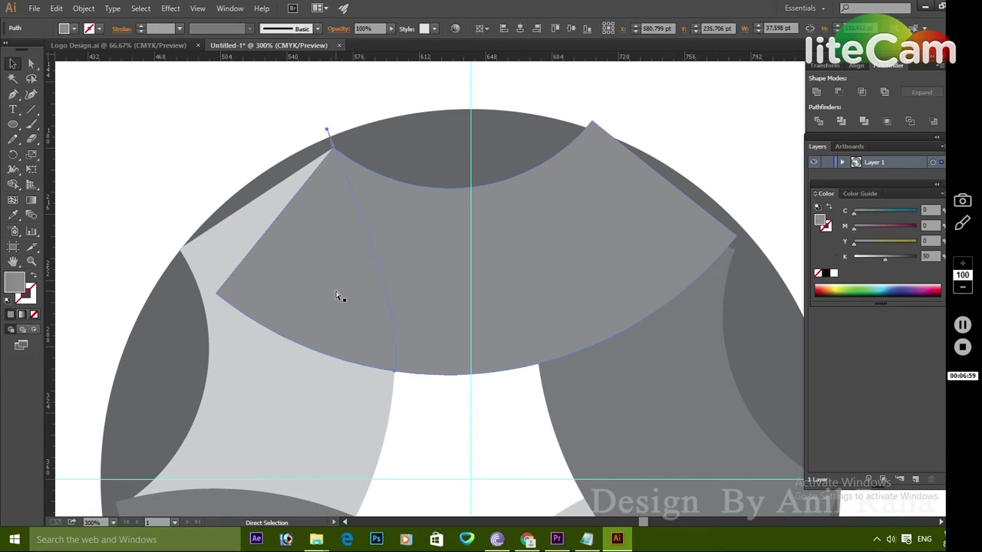
key(ctrl+z)
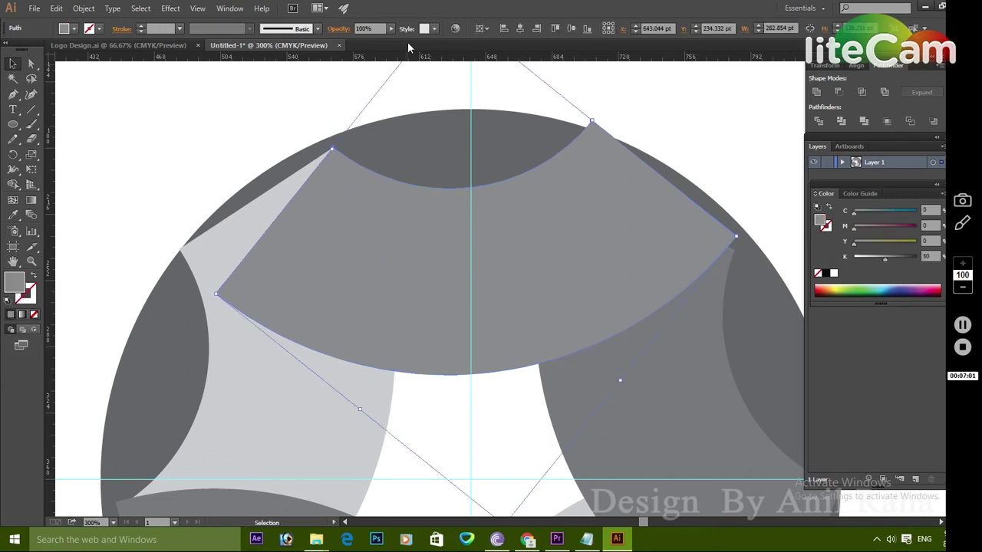
Set the large upper grey ring piece's opacity to 44%
click(388, 30)
drag(383, 43, 364, 42)
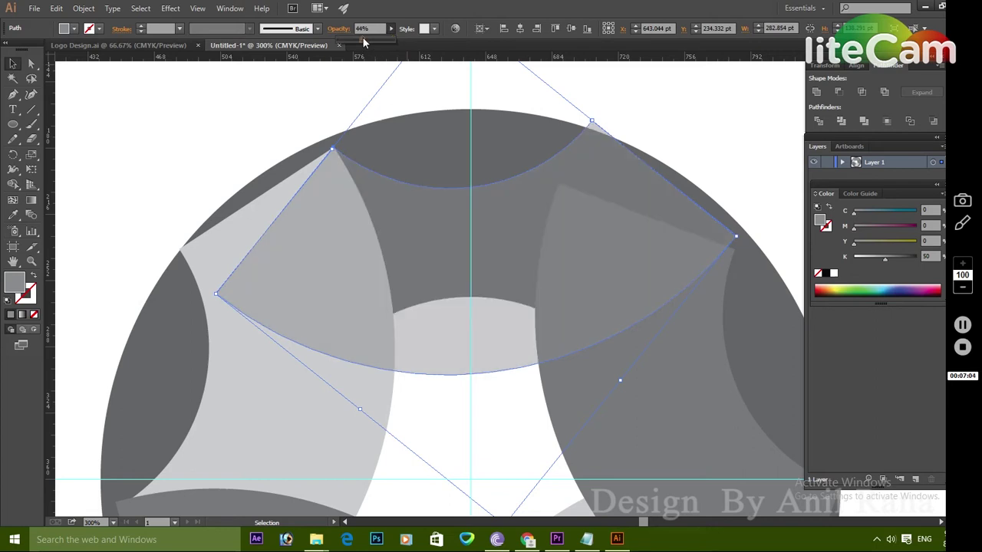
key(p)
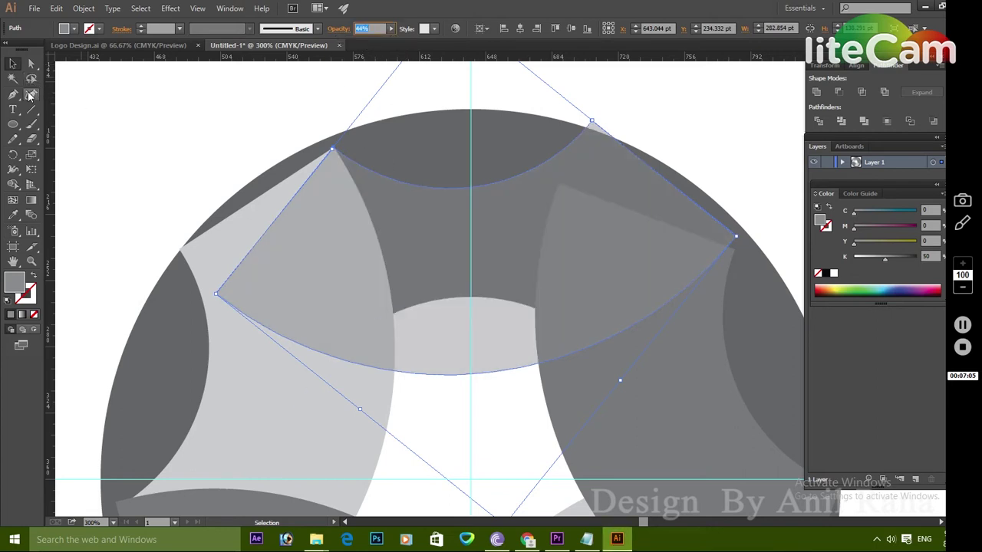
Draw a trial curve from the top-left corner to the inner edge, adjust it, then delete it
click(332, 147)
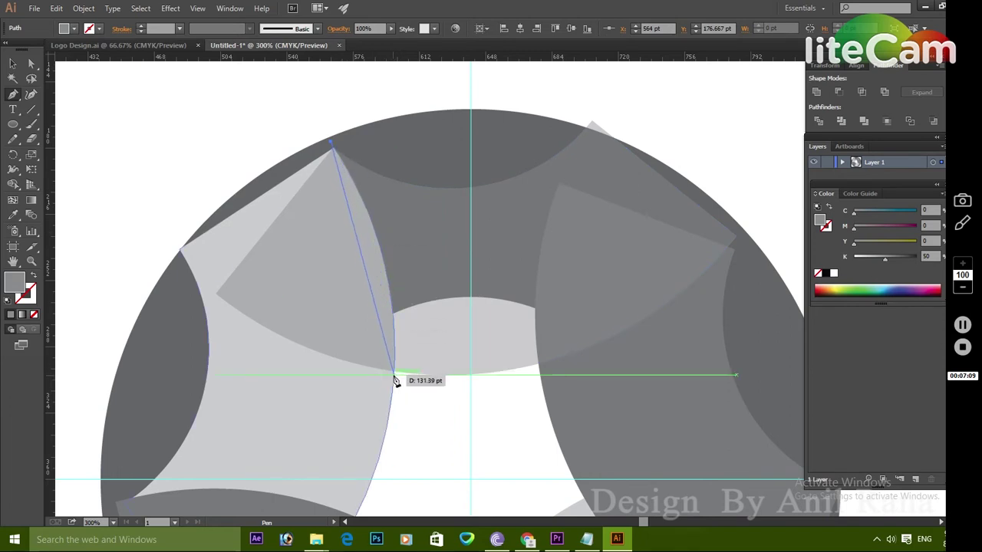
mouse_move(395, 376)
mouse_down()
mouse_move(378, 445)
mouse_move(397, 455)
mouse_move(379, 479)
mouse_up()
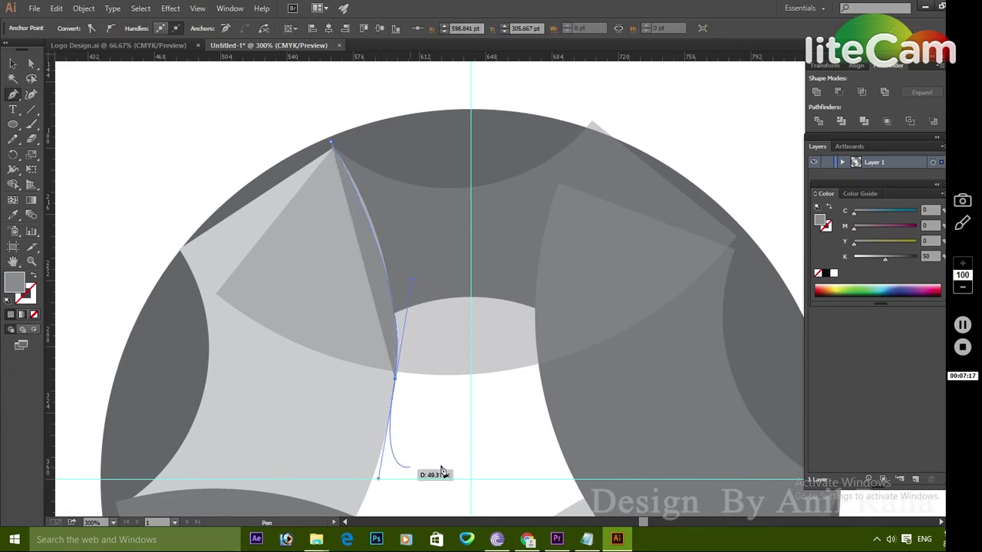
key(v)
click(395, 262)
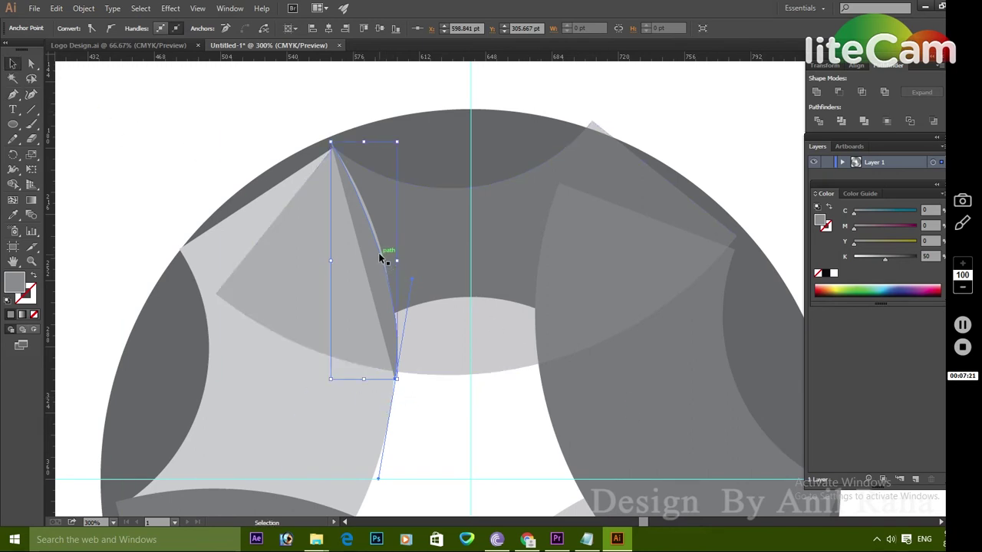
key(Delete)
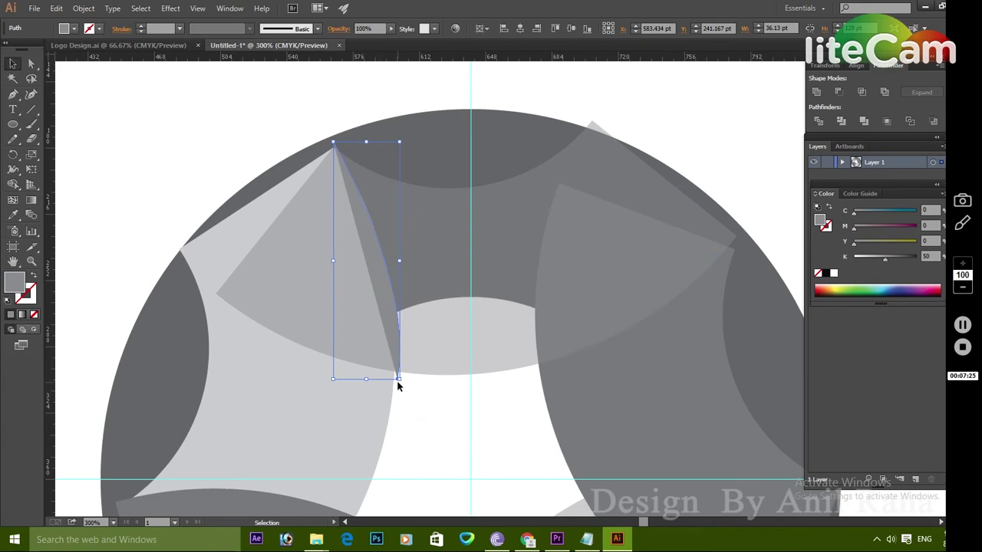
drag(398, 378, 396, 384)
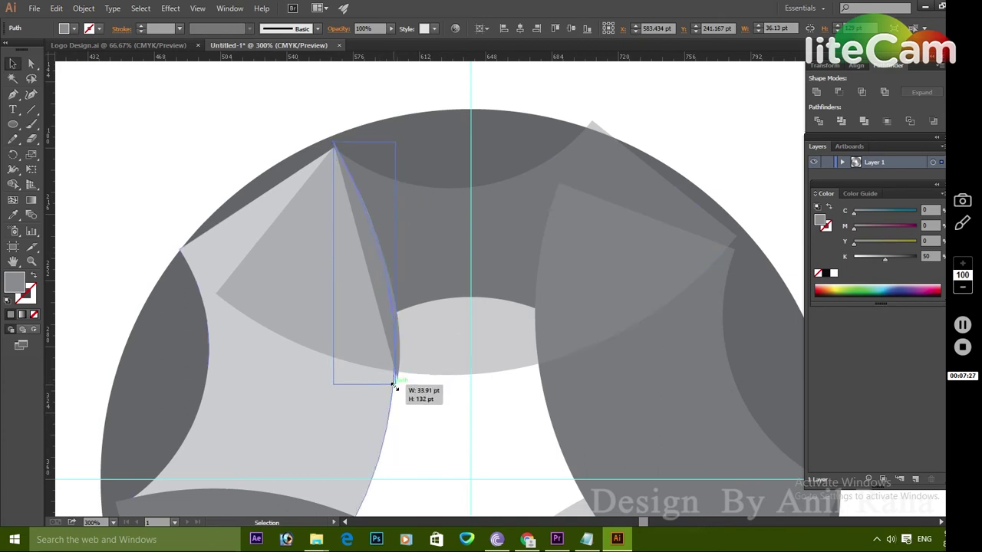
drag(382, 258, 385, 259)
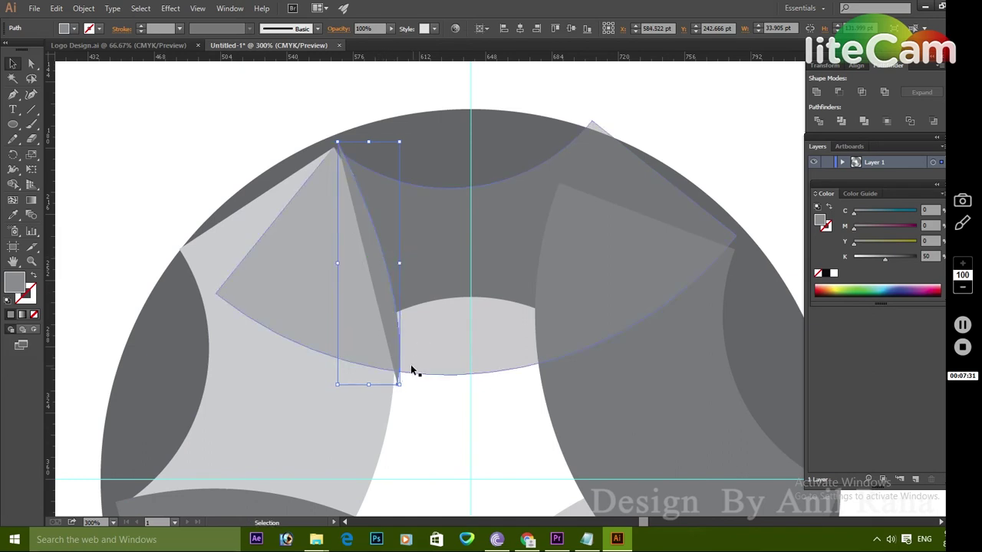
key(Delete)
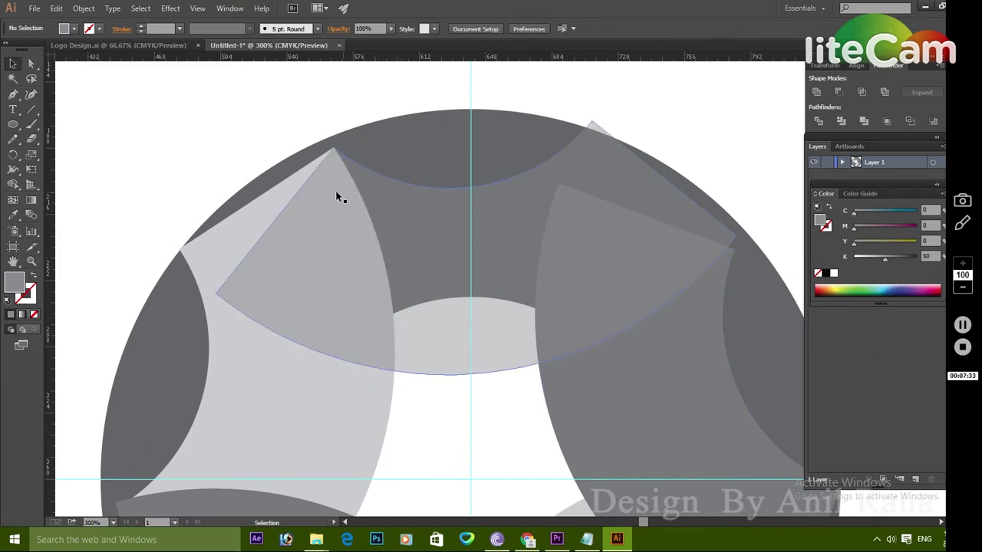
Redraw the curved path from the top-left corner down below the ring's inner edge
click(12, 94)
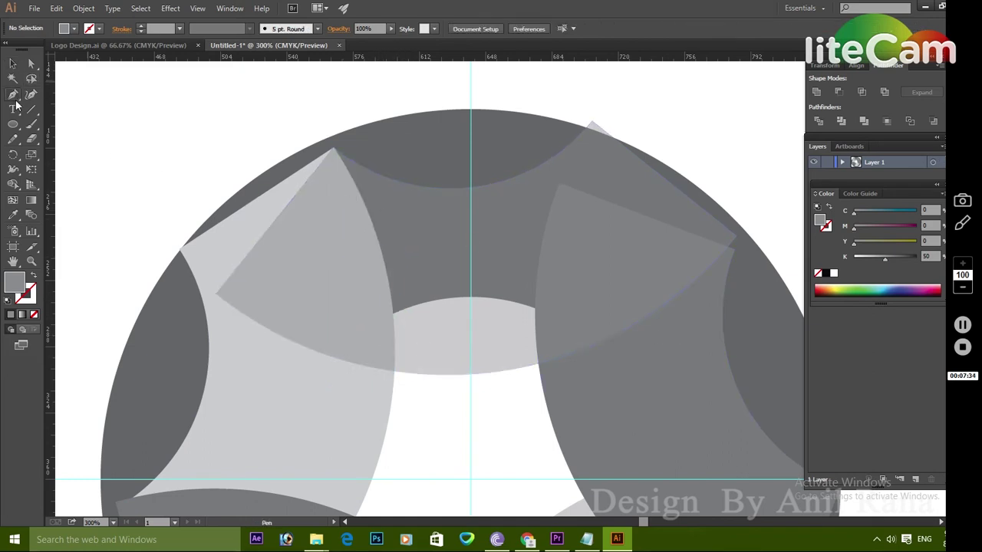
click(330, 139)
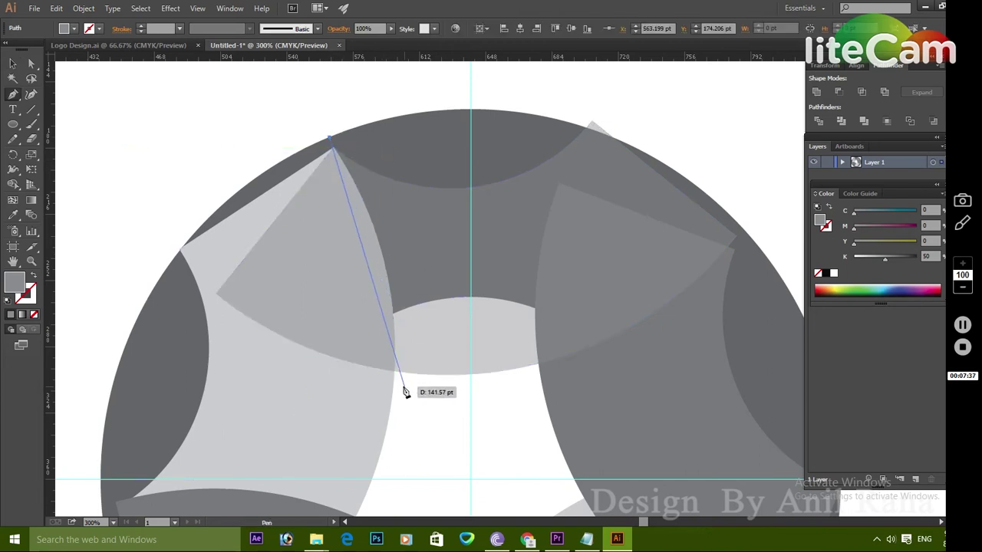
mouse_move(398, 384)
mouse_down()
mouse_move(382, 482)
mouse_move(395, 494)
mouse_move(388, 504)
mouse_move(411, 456)
mouse_move(416, 394)
mouse_up()
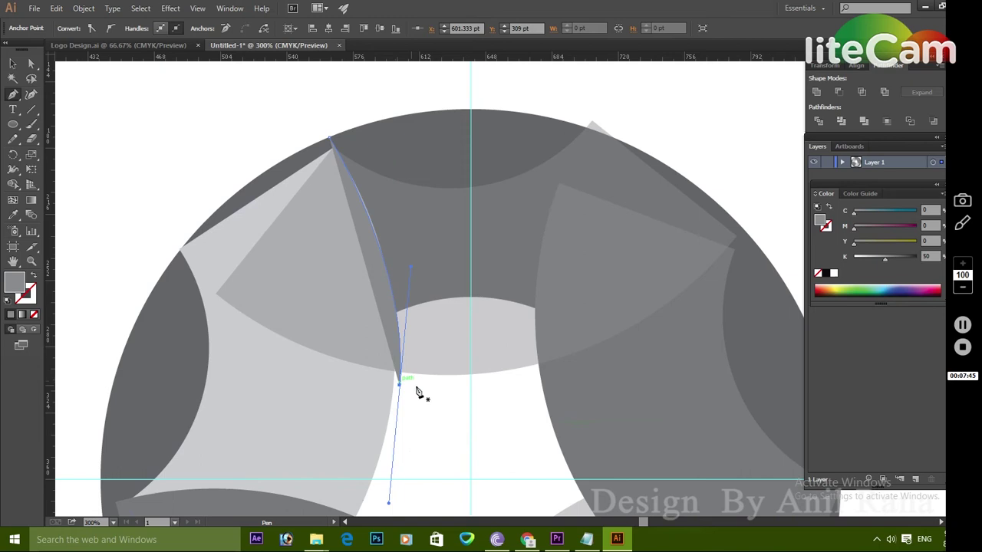
key(ctrl+z)
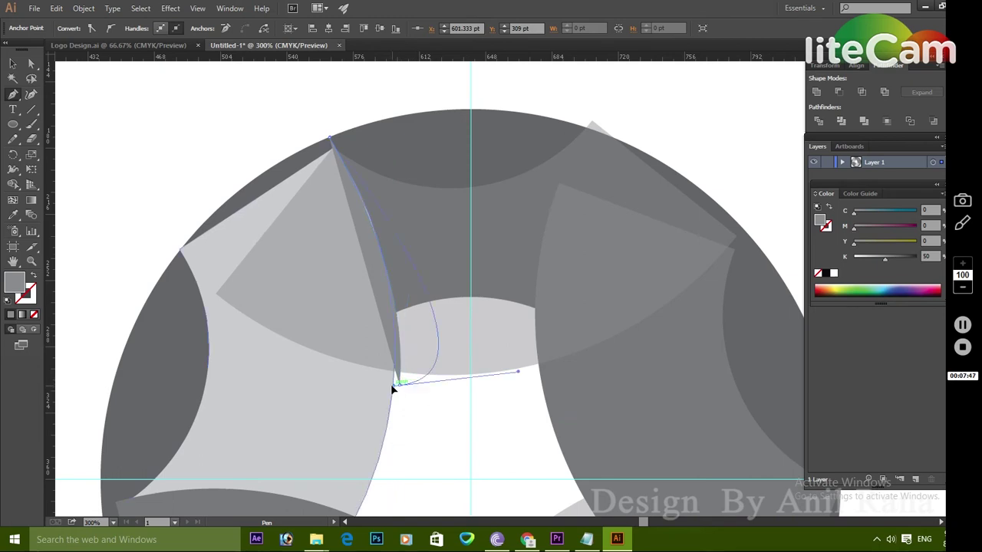
drag(399, 386, 434, 421)
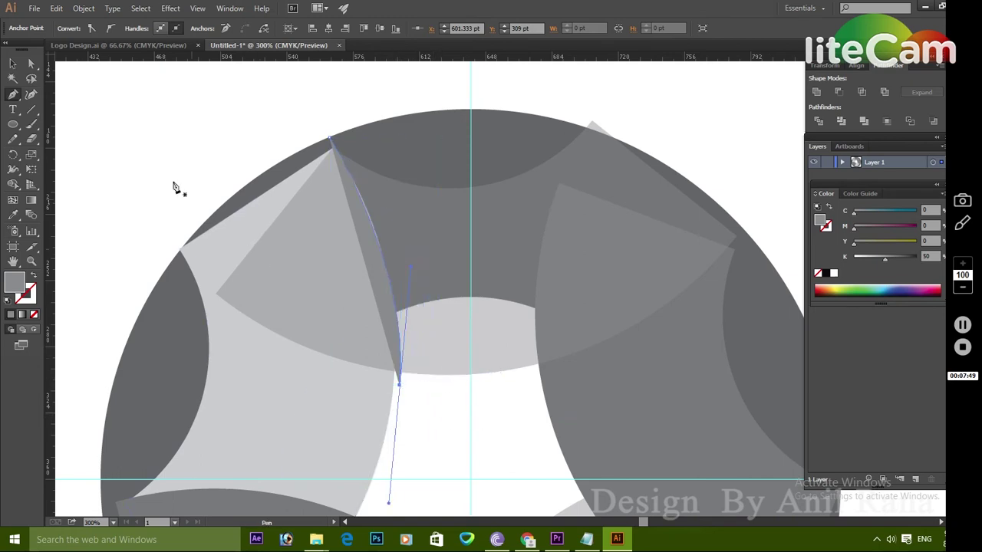
click(13, 65)
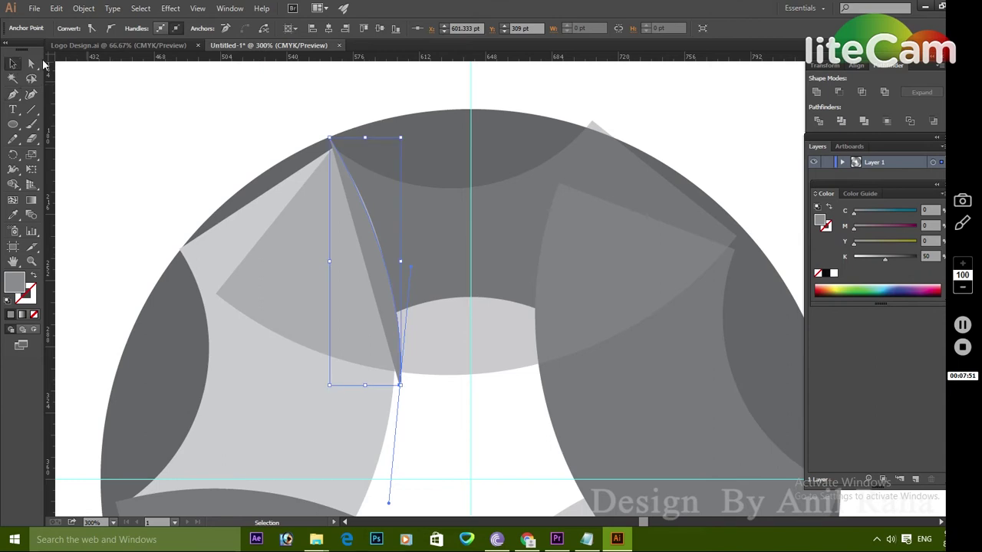
Settle the curve's lower anchor on the inner edge and bow the segment further right
click(32, 63)
click(372, 221)
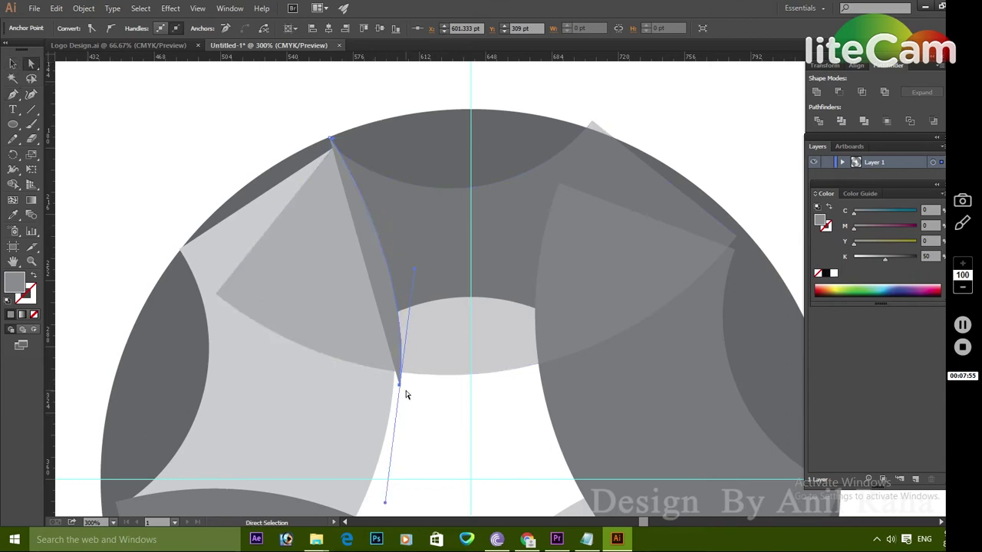
drag(403, 388, 392, 389)
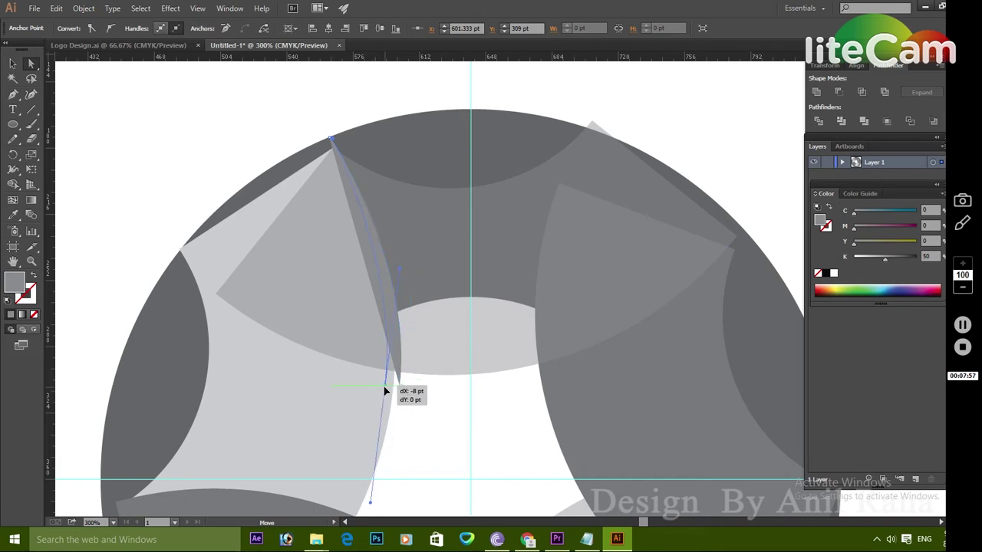
drag(392, 393, 393, 390)
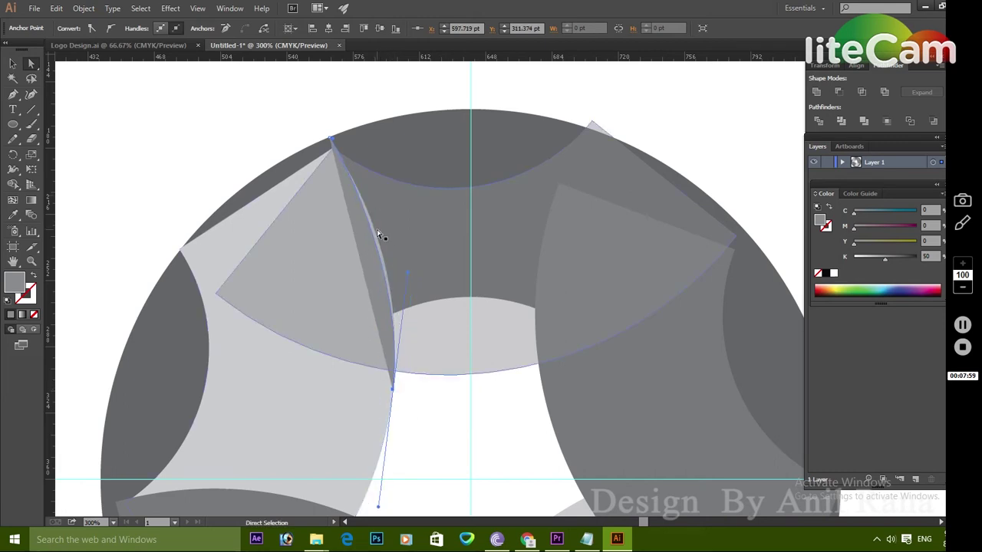
drag(374, 241, 377, 241)
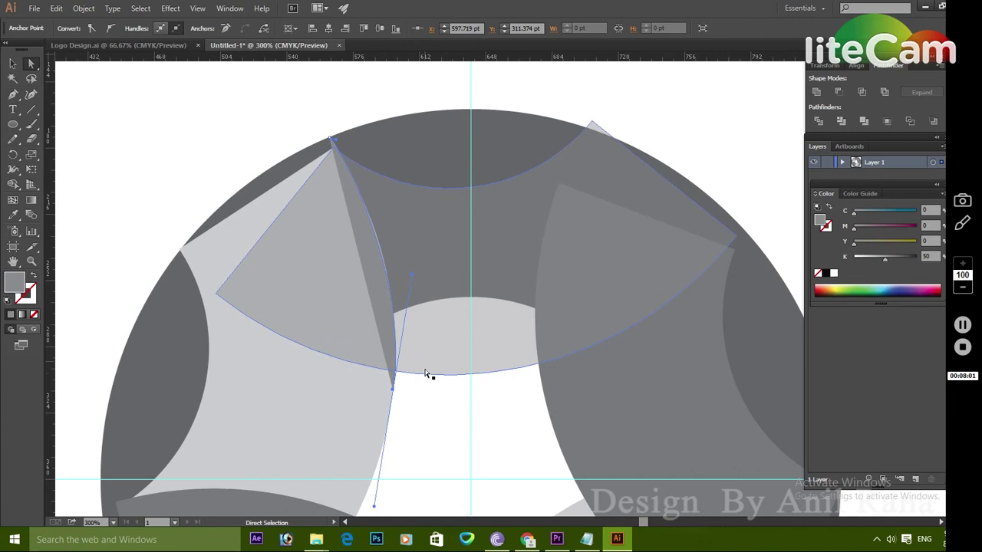
click(381, 246)
key(ctrl+z)
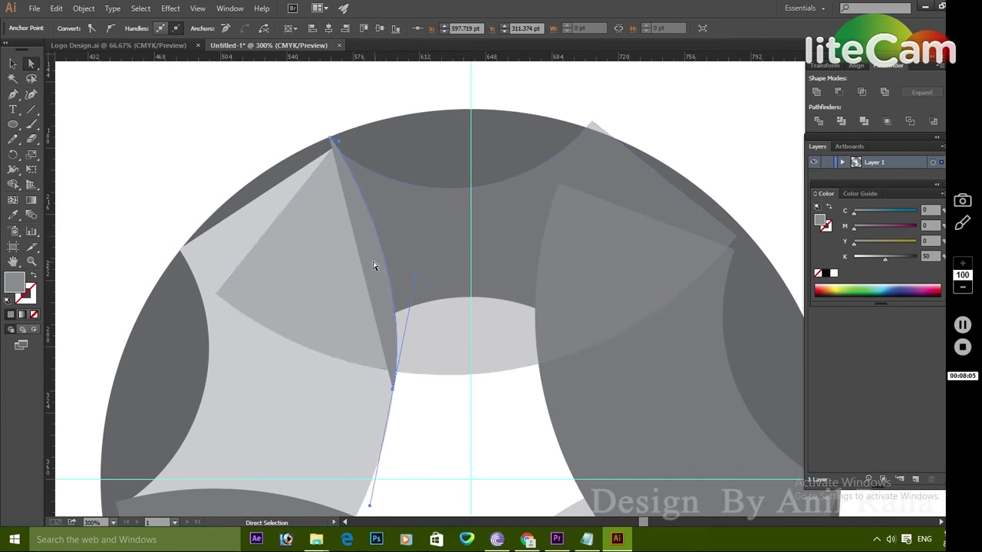
click(17, 62)
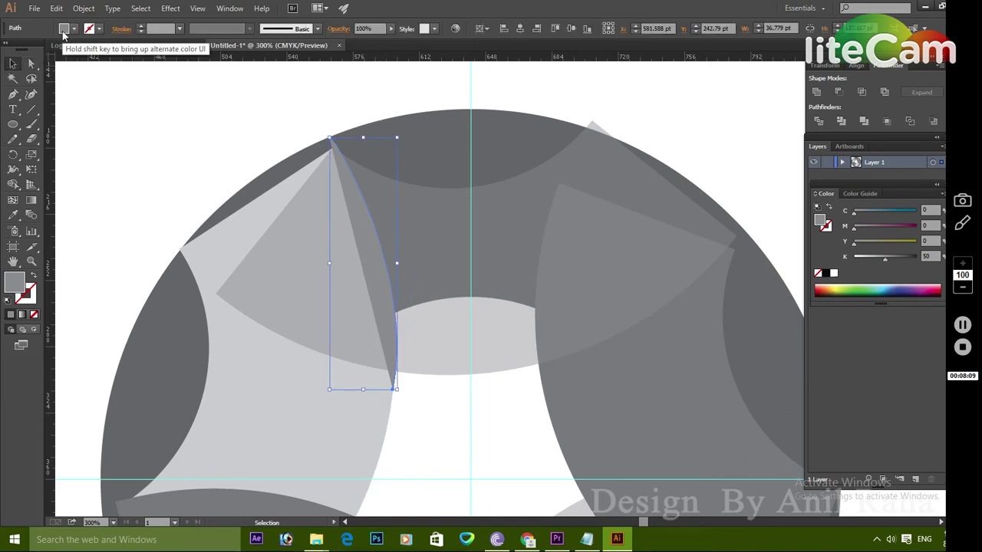
Give the curve no fill and a black stroke, and snap its end onto the ring's edge
click(73, 28)
click(8, 48)
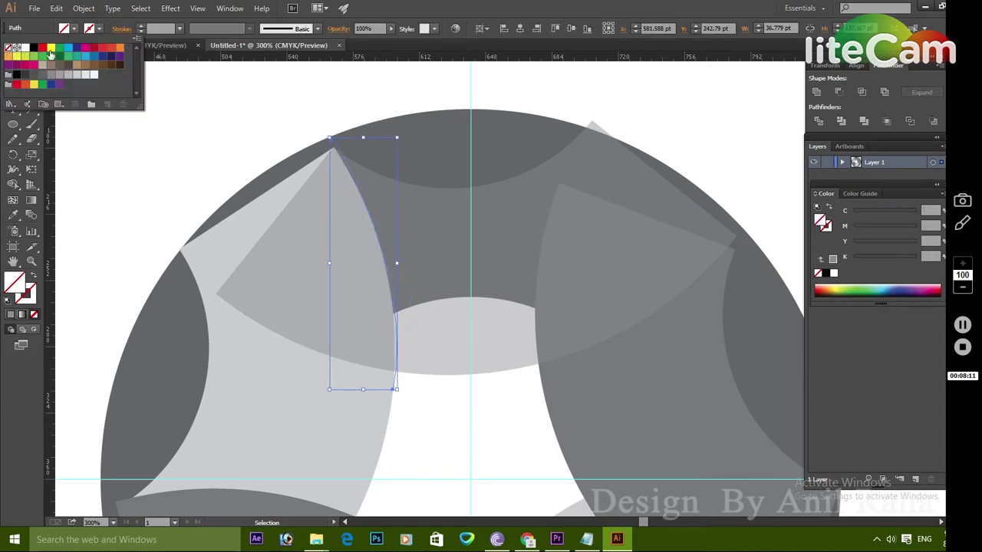
click(88, 29)
click(33, 48)
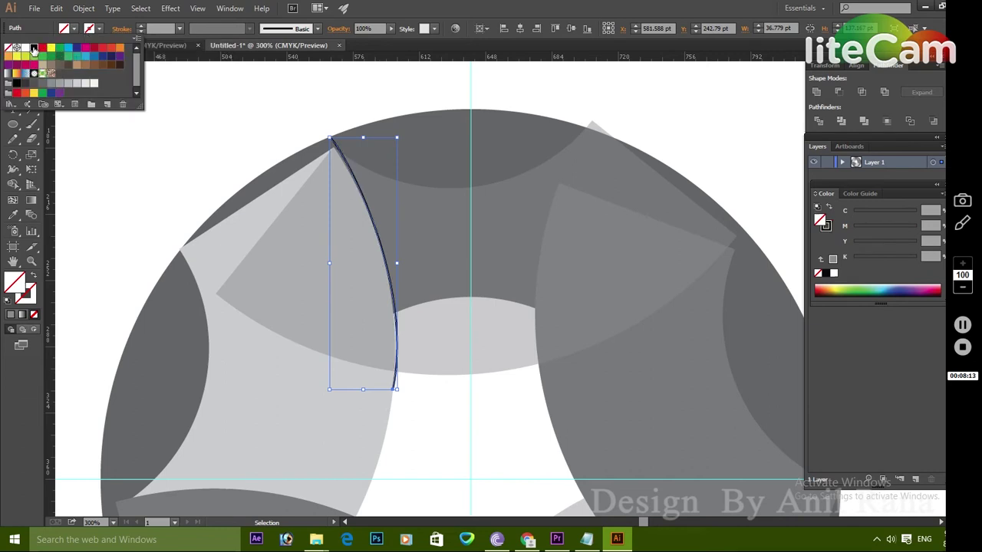
click(303, 129)
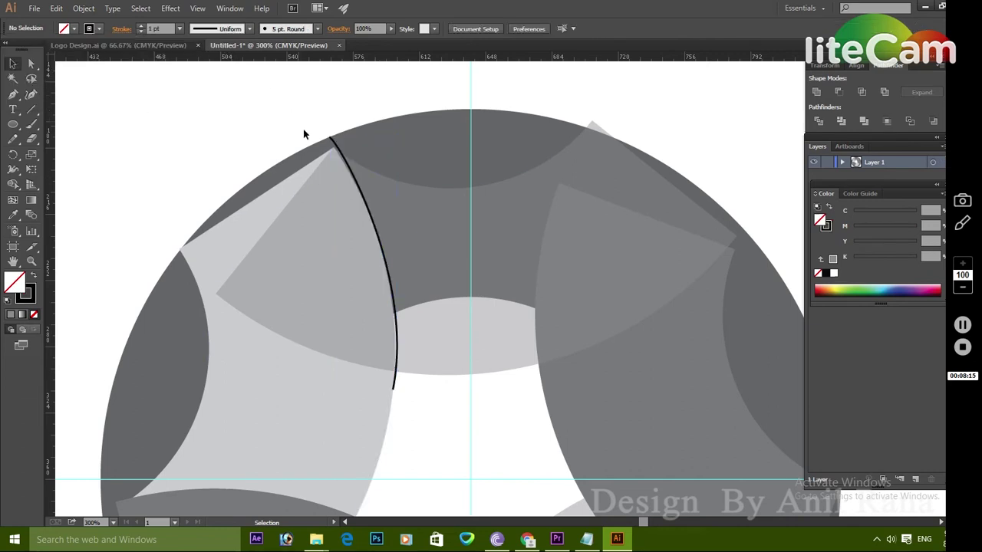
click(337, 146)
key(a)
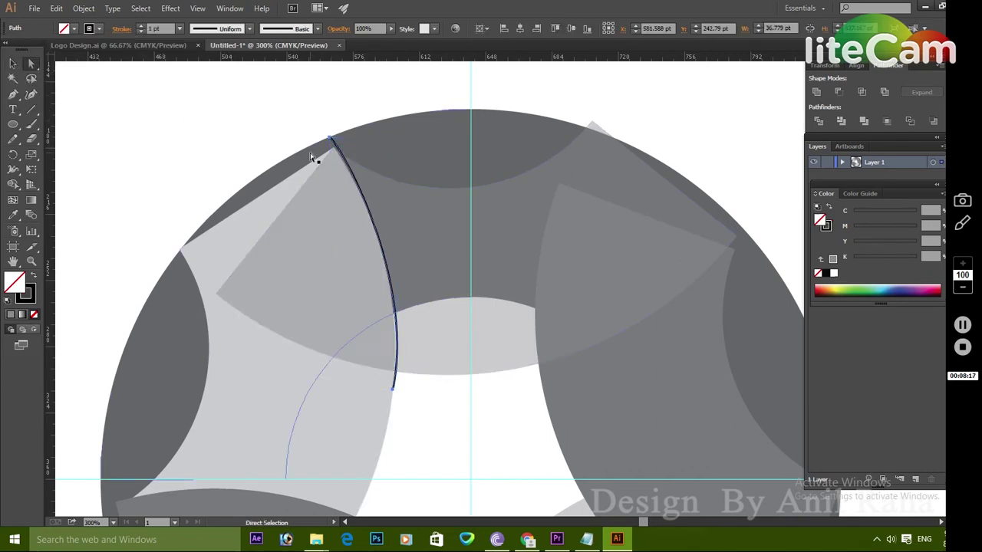
drag(332, 140, 330, 138)
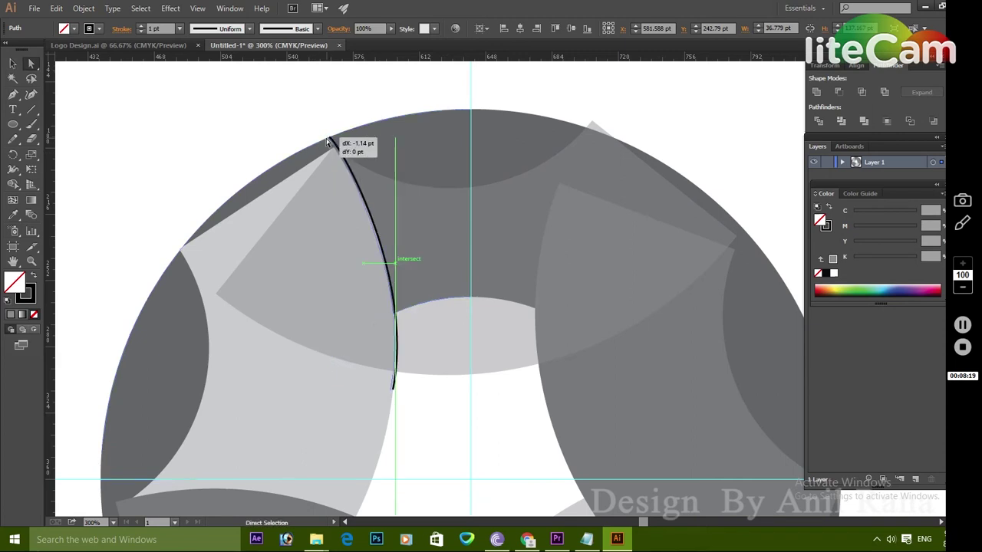
click(307, 124)
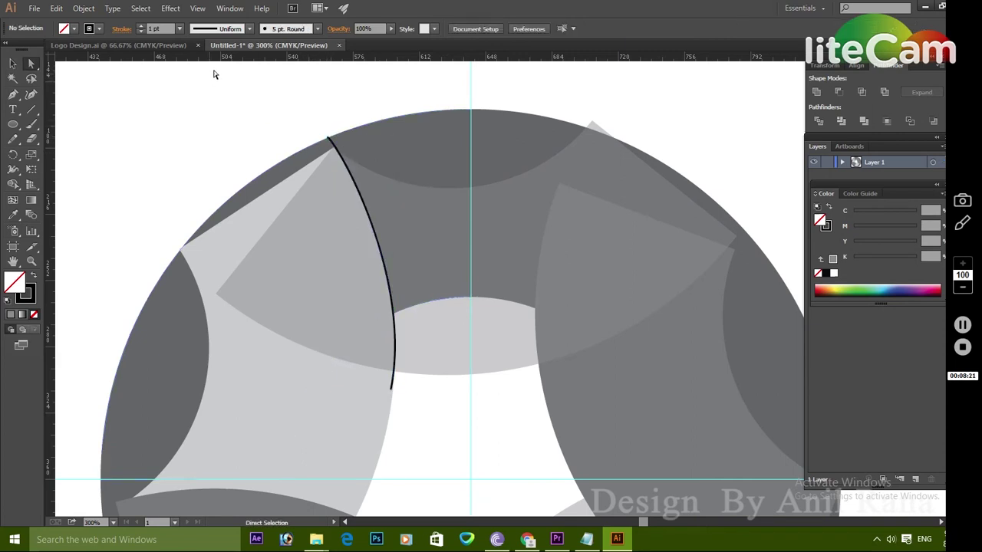
click(383, 241)
Divide the objects below along the curve and delete the leftover triangular sliver
click(83, 8)
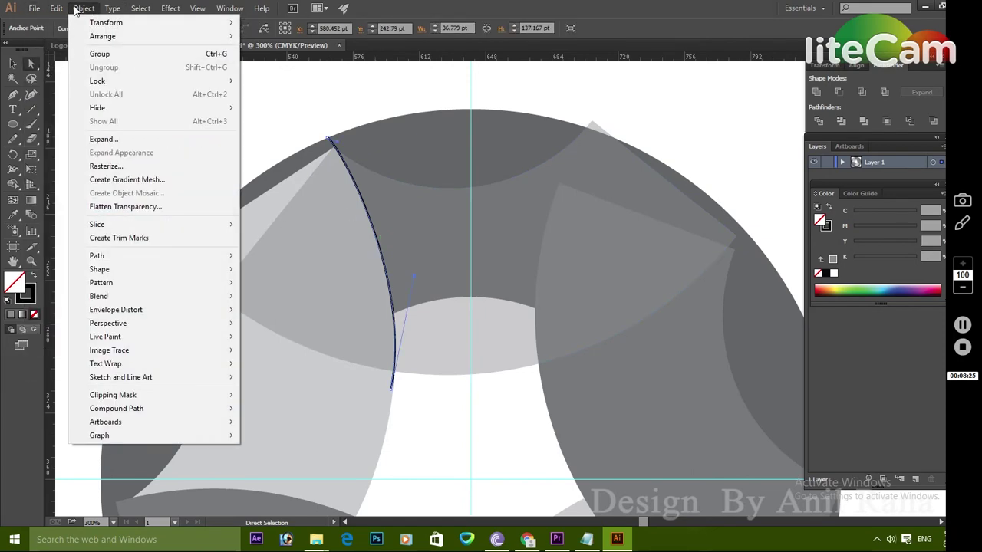
mouse_move(97, 255)
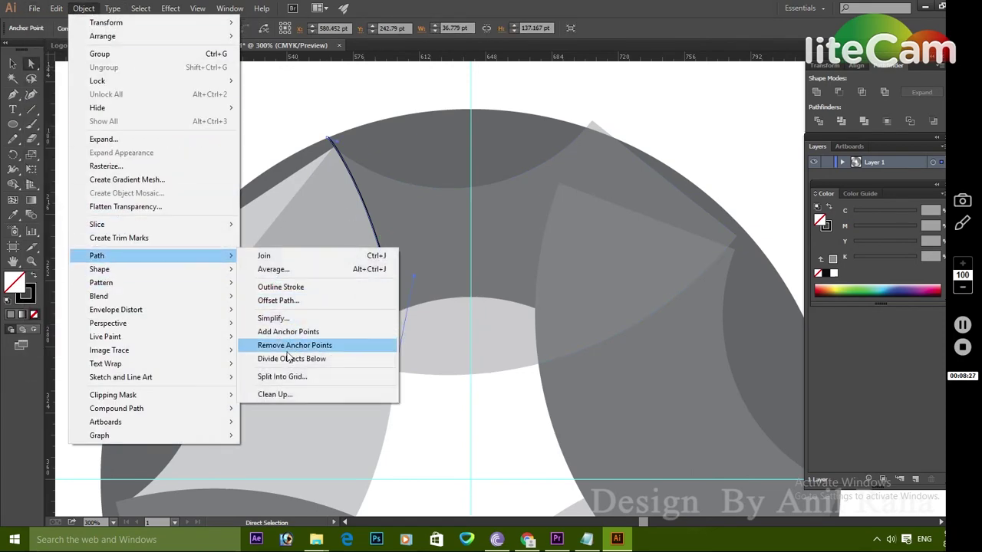
click(288, 360)
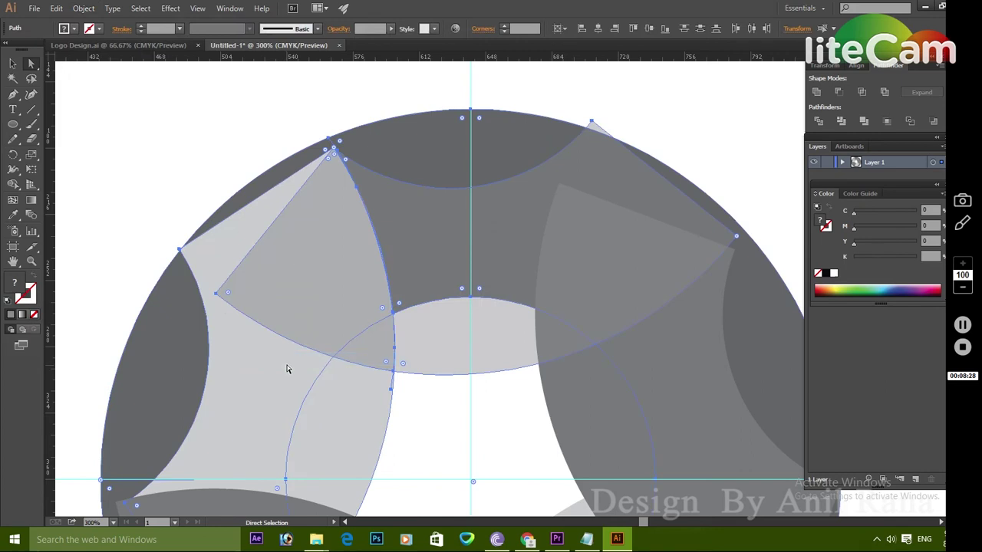
click(89, 114)
click(307, 264)
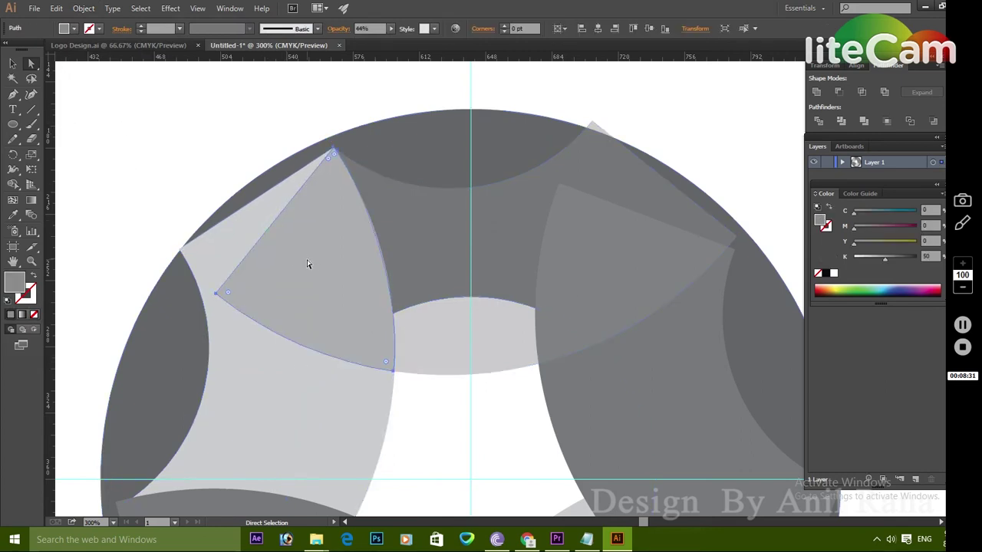
key(Delete)
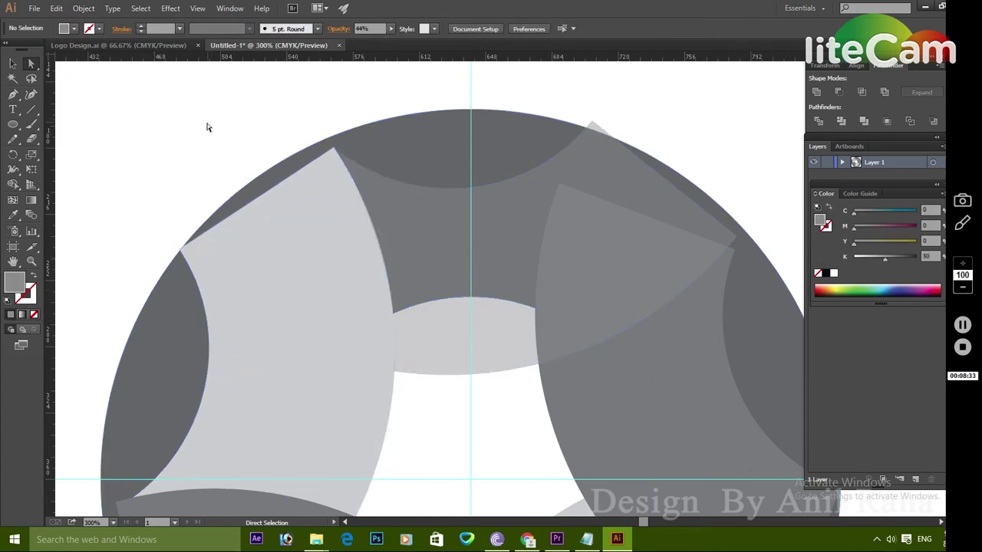
Set the middle grey band at the top to 100% opacity
click(464, 243)
key(Left)
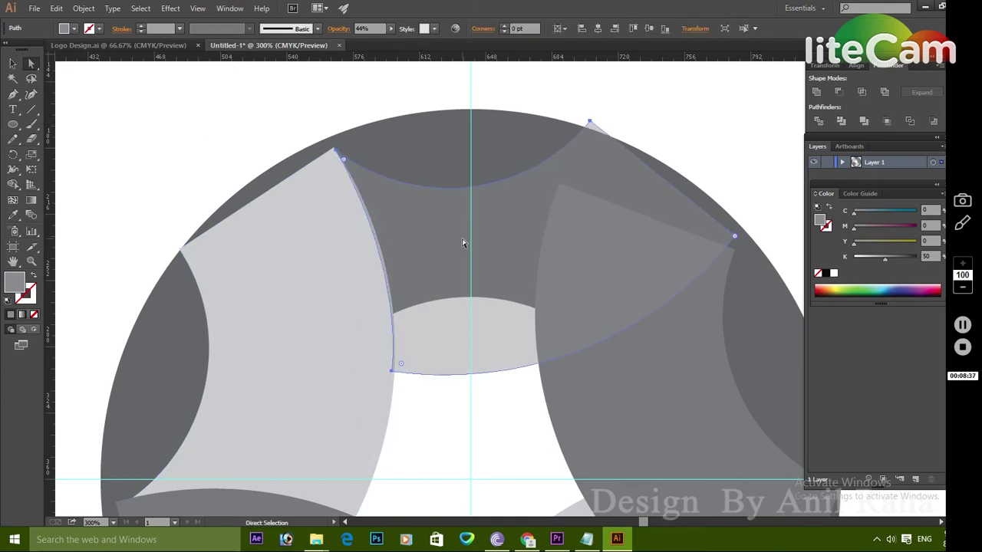
key(Right)
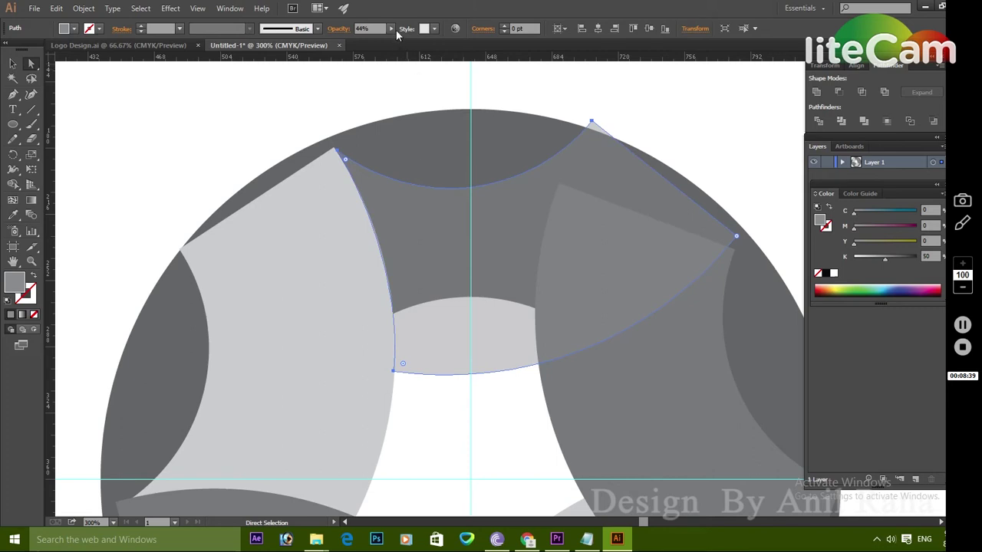
click(391, 29)
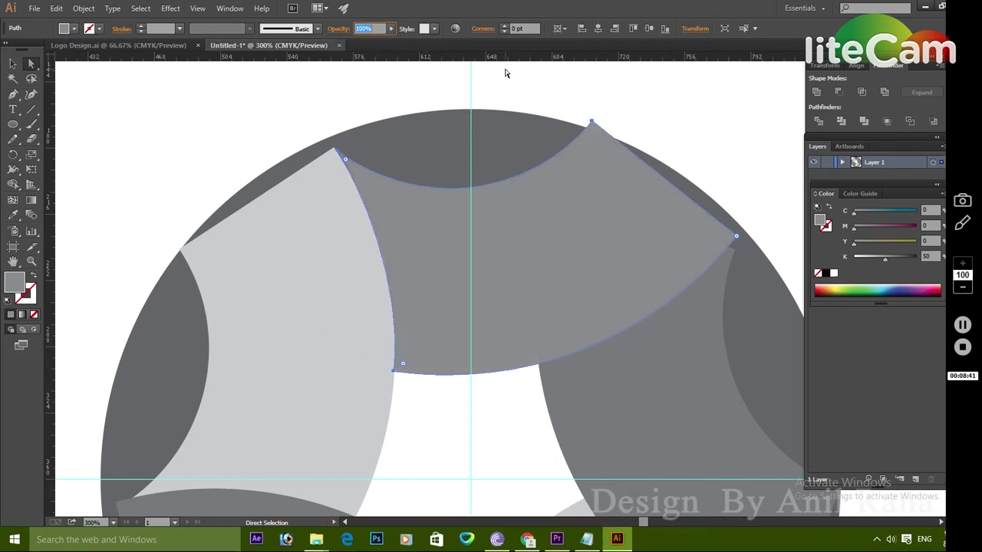
click(668, 95)
Drag the band's top-left anchor onto the light-grey piece's tip to close the seam
click(308, 309)
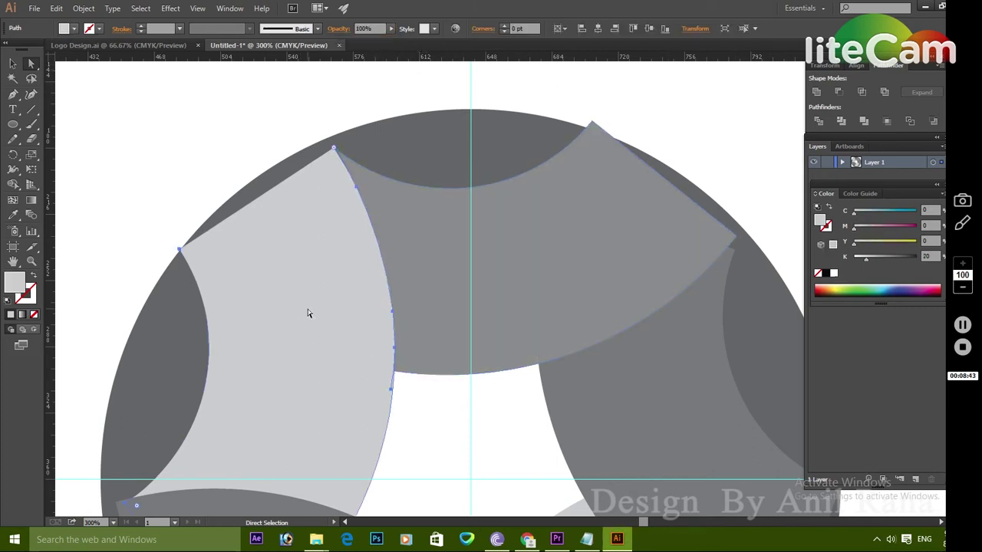
click(204, 168)
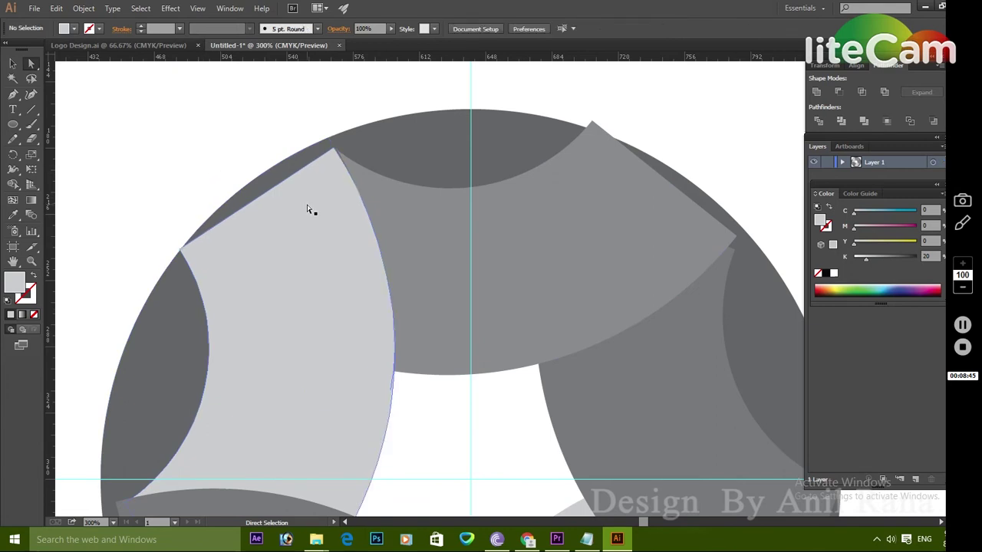
click(382, 208)
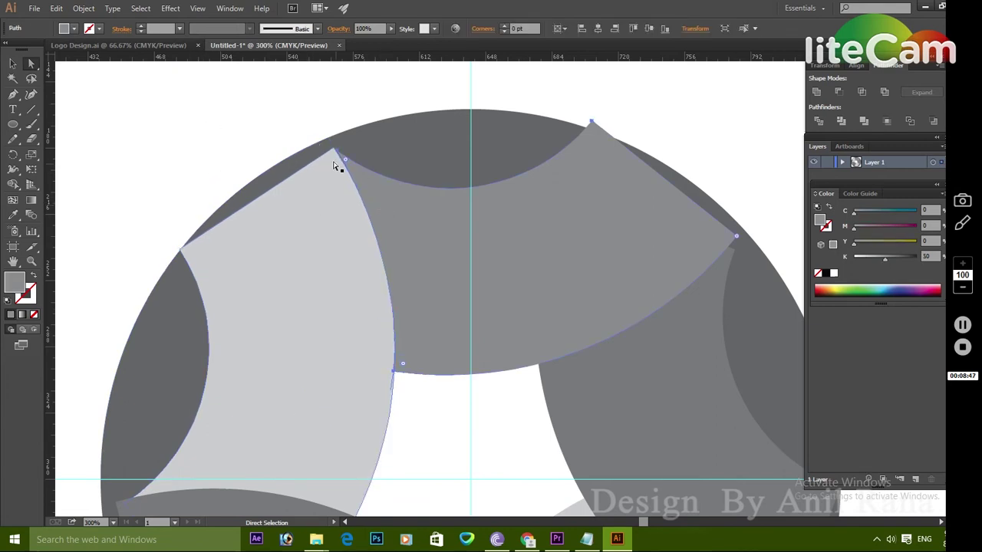
drag(335, 157, 334, 150)
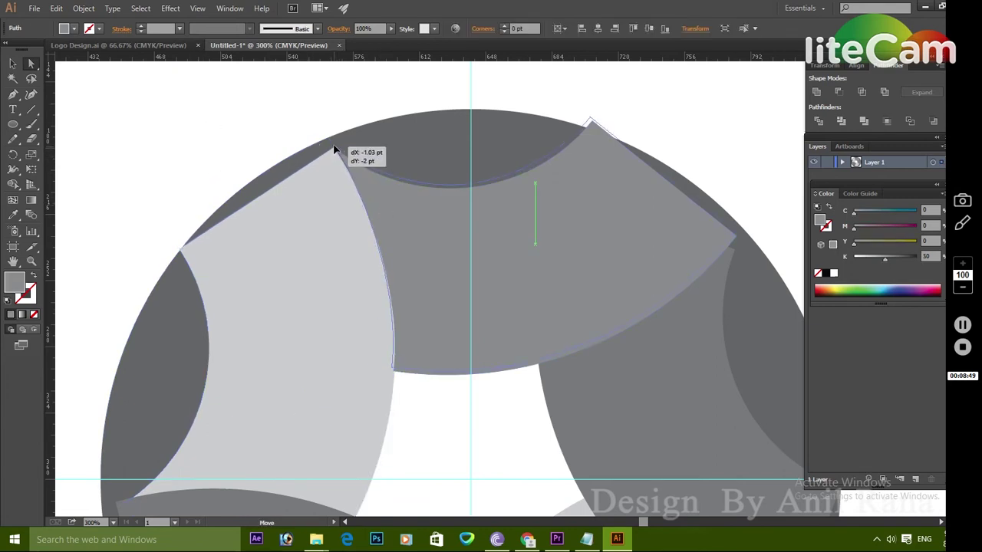
drag(335, 149, 337, 151)
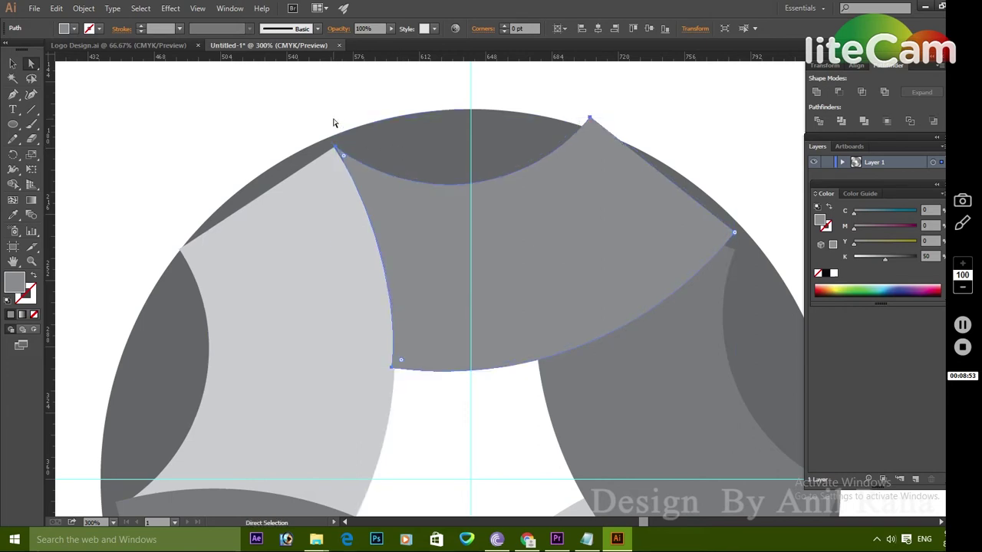
click(326, 112)
click(371, 144)
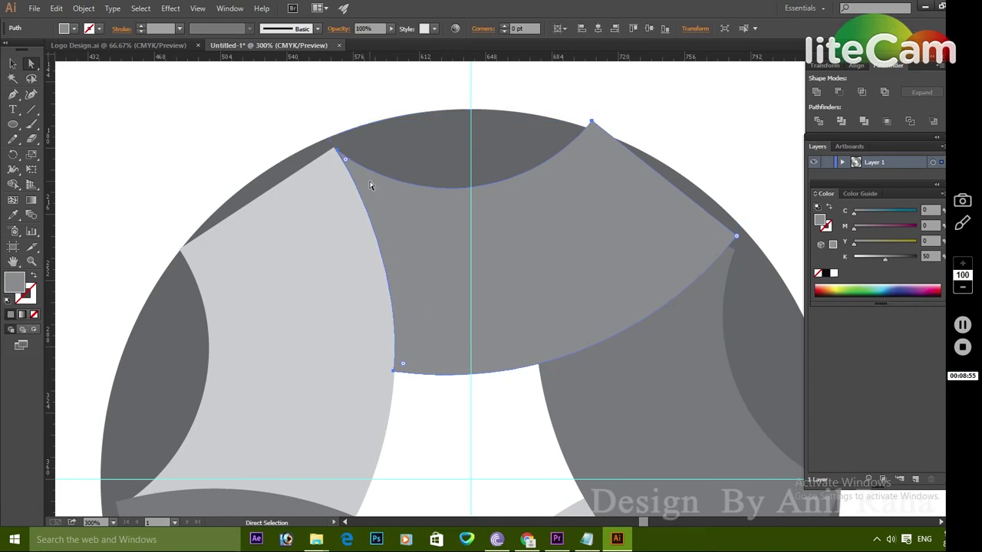
drag(336, 150, 333, 147)
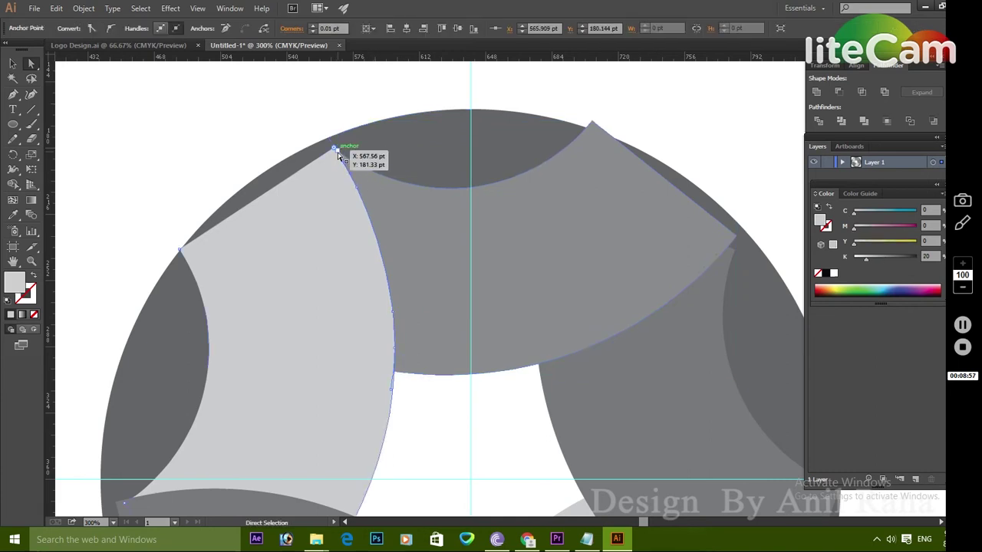
click(363, 168)
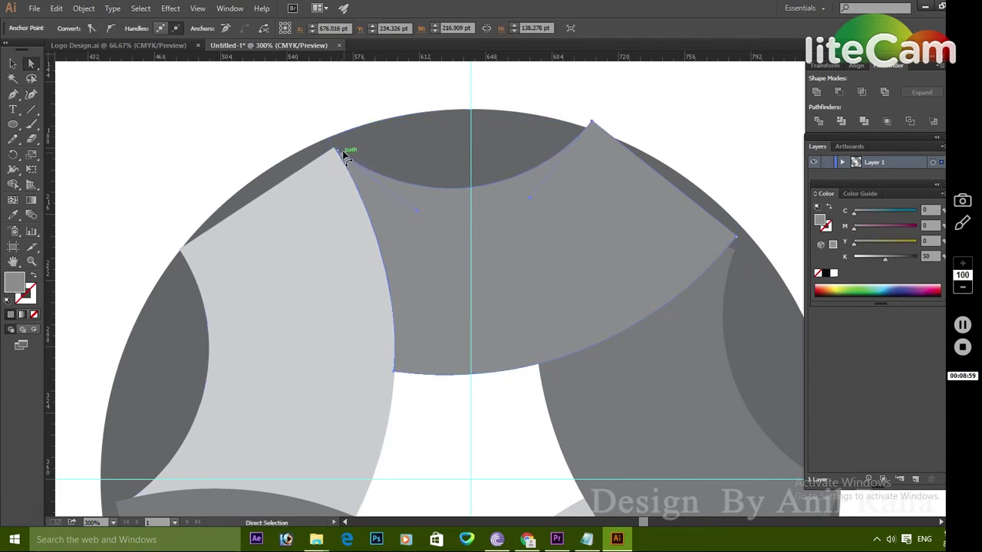
drag(338, 154, 332, 150)
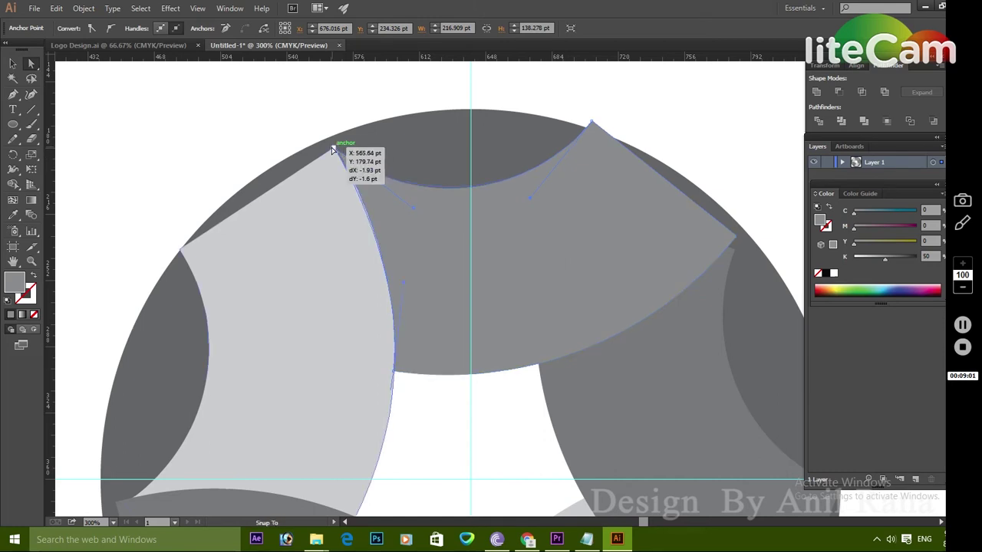
click(379, 158)
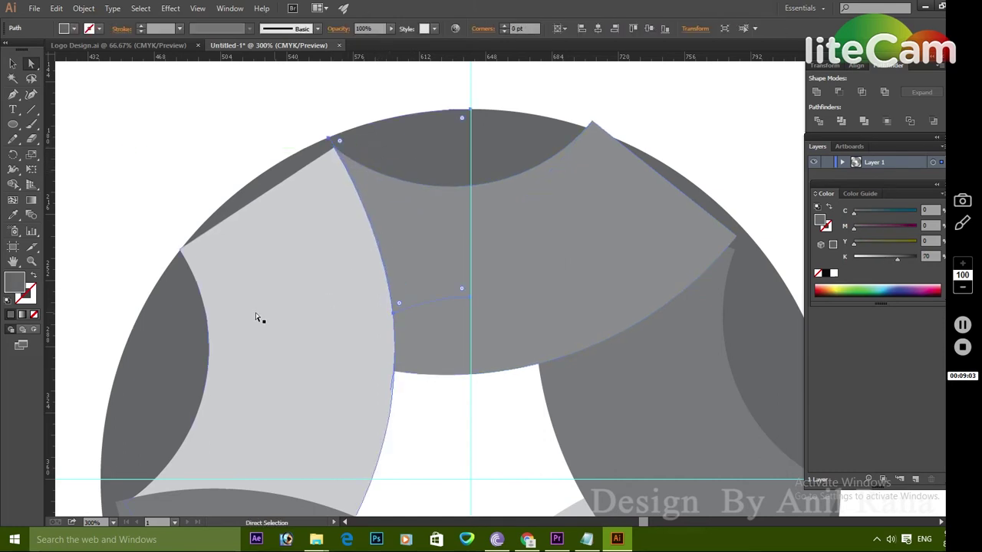
drag(330, 340, 388, 148)
Snap the corners of the left light-grey piece and the lower-left dark wedge onto neighbouring edges
mouse_move(340, 270)
mouse_down()
mouse_move(300, 316)
mouse_move(360, 191)
mouse_up()
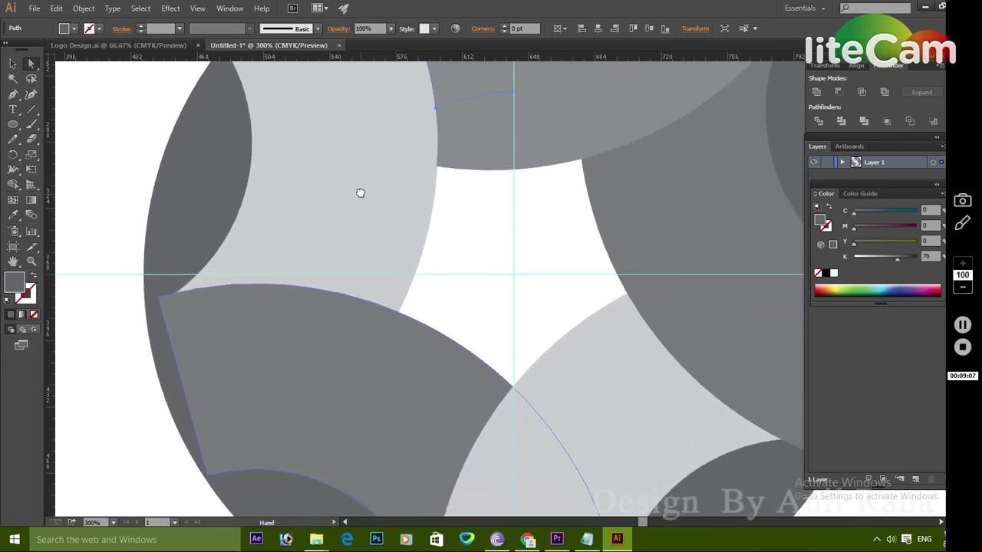
click(257, 250)
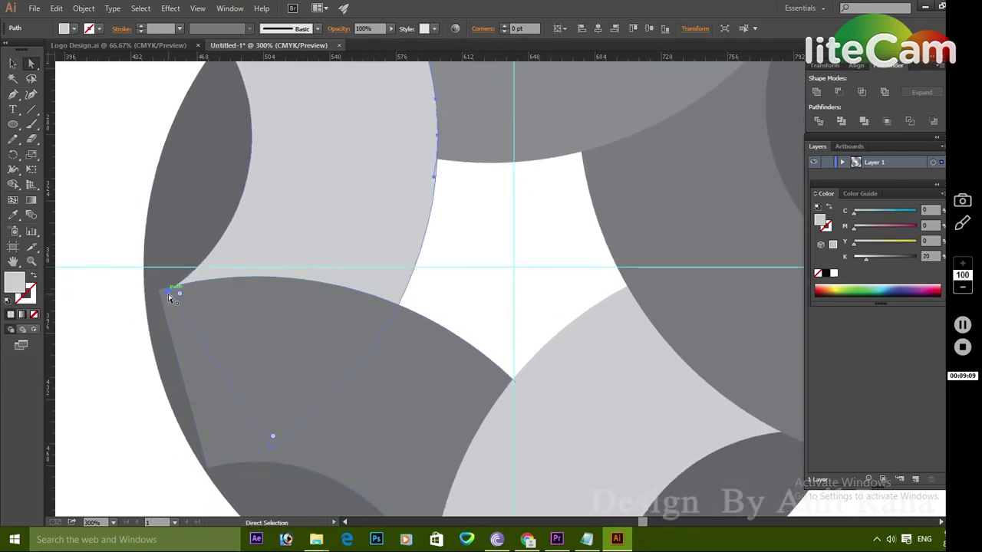
drag(166, 295, 159, 293)
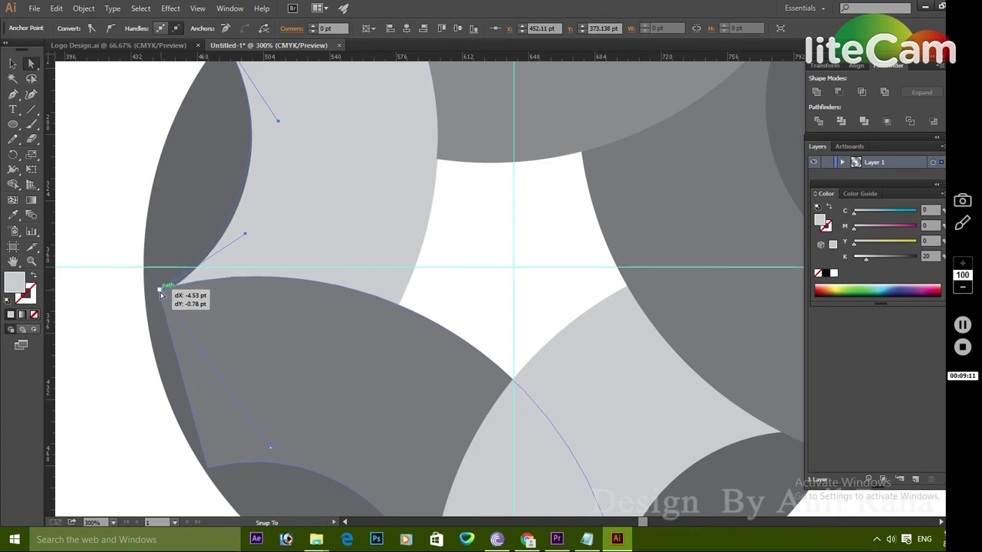
scroll(460, 306, down, 5)
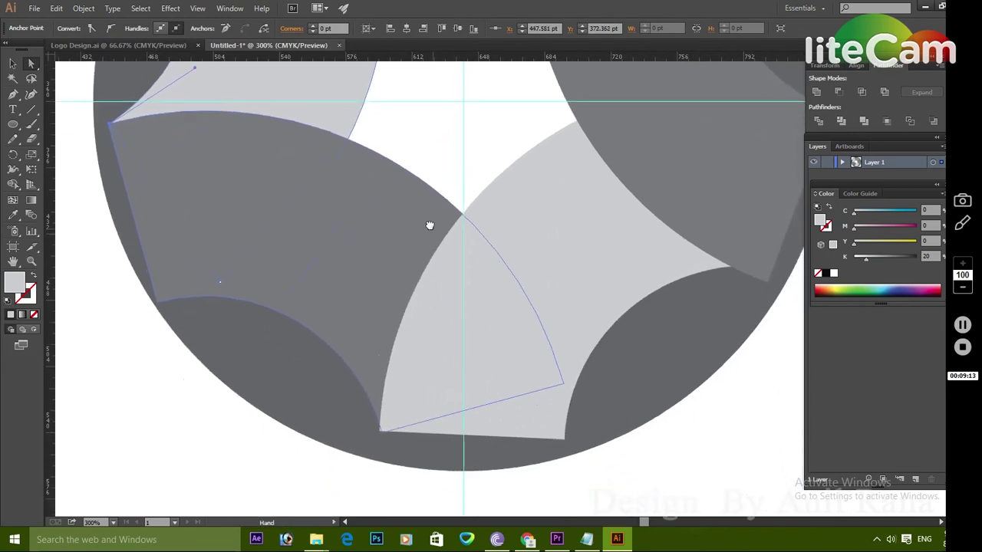
click(362, 390)
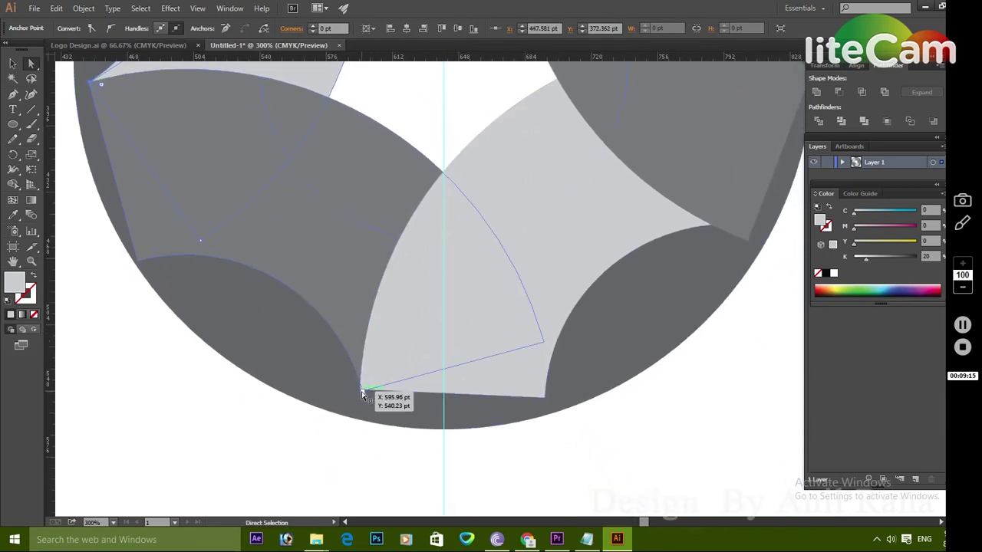
drag(363, 393, 361, 391)
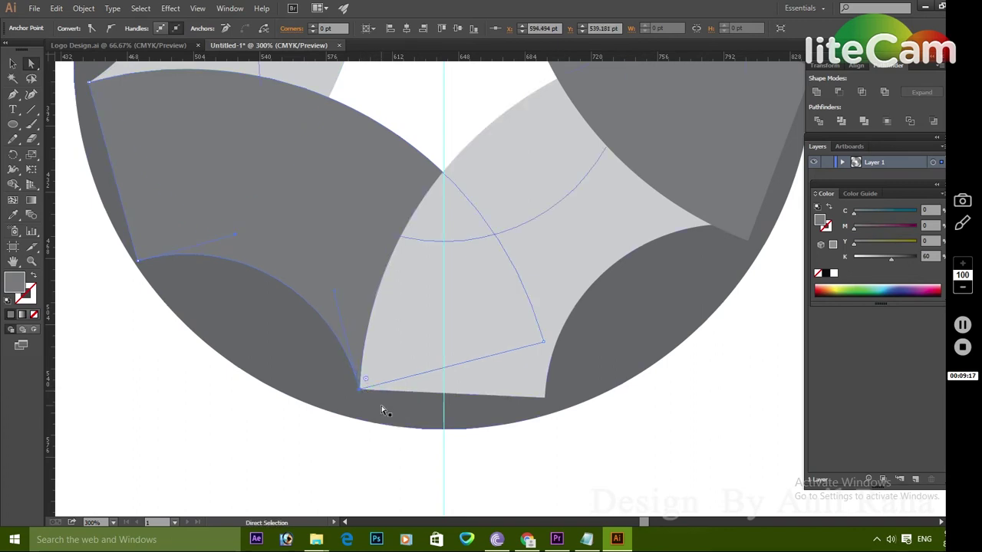
Snap the right-hand corners of the light-grey and mid-grey pieces onto adjacent anchors
drag(481, 317, 291, 376)
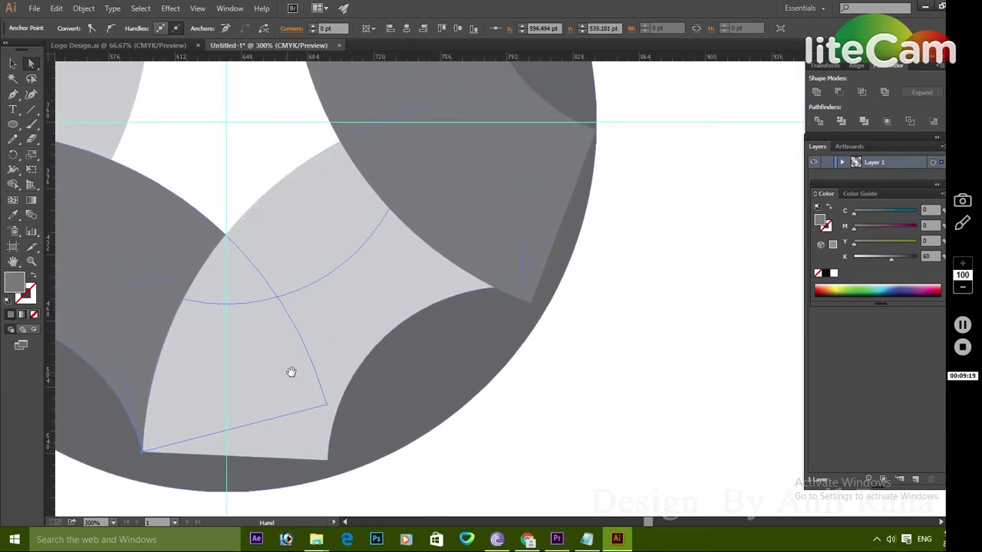
drag(490, 290, 521, 292)
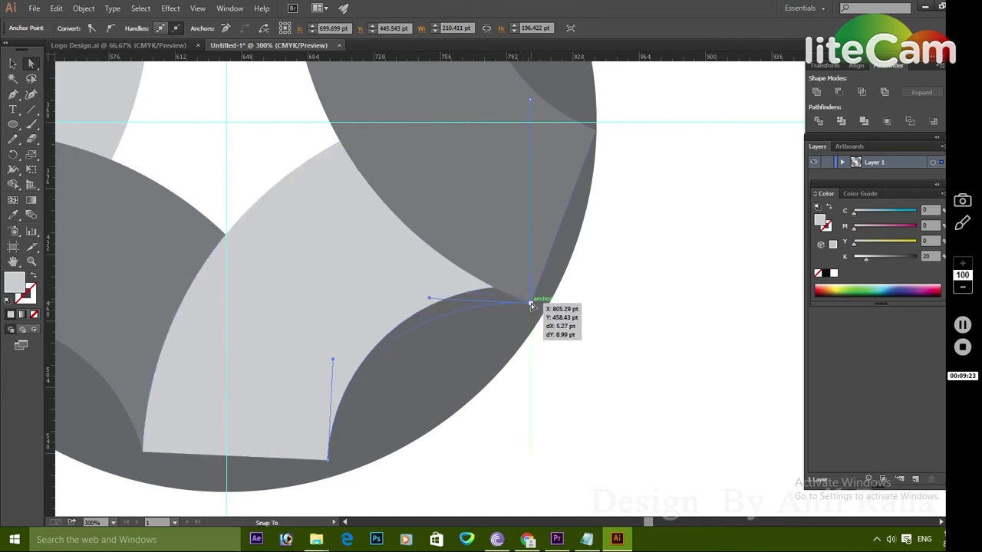
drag(522, 292, 530, 301)
drag(603, 273, 491, 443)
scroll(461, 368, up, 3)
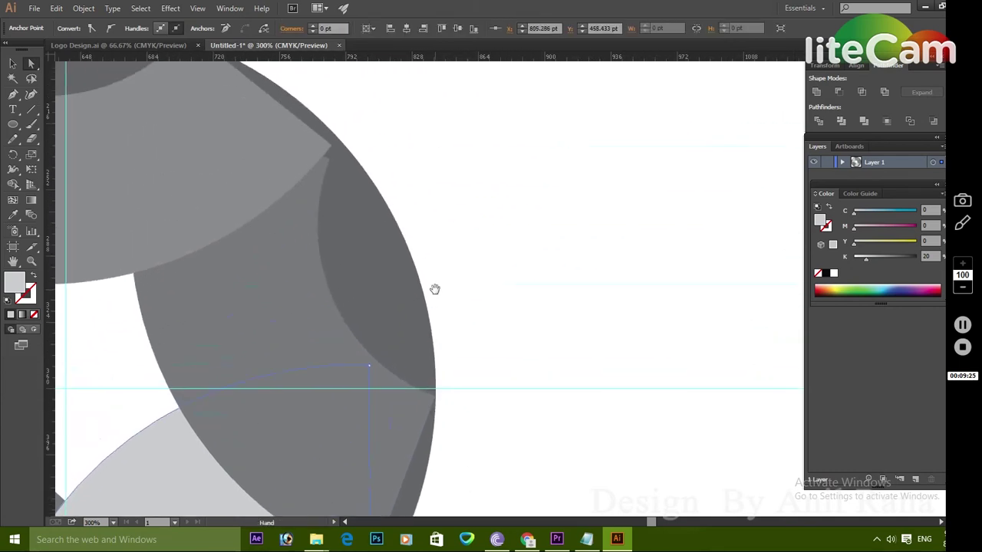
drag(318, 163, 328, 157)
drag(327, 153, 325, 149)
click(454, 191)
drag(195, 182, 504, 316)
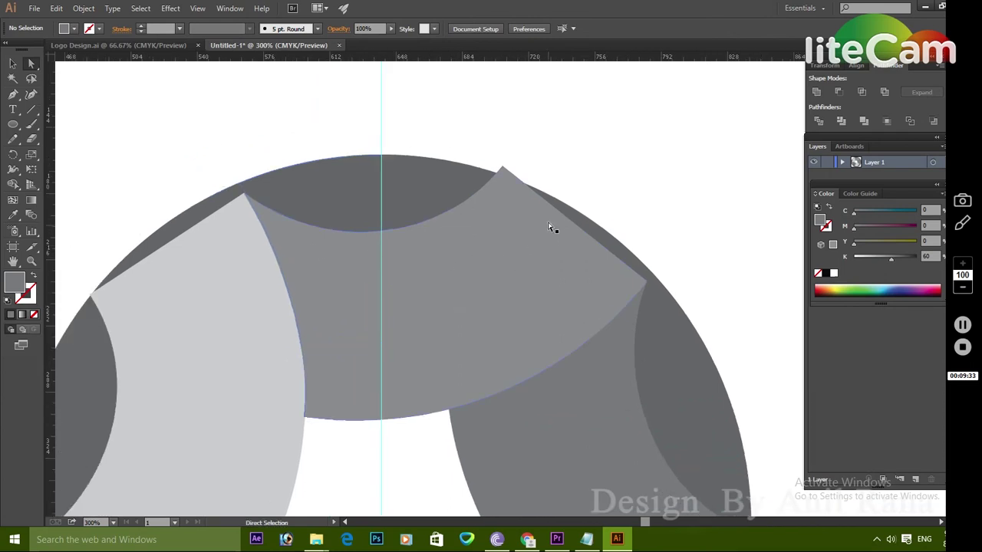
drag(670, 149, 611, 121)
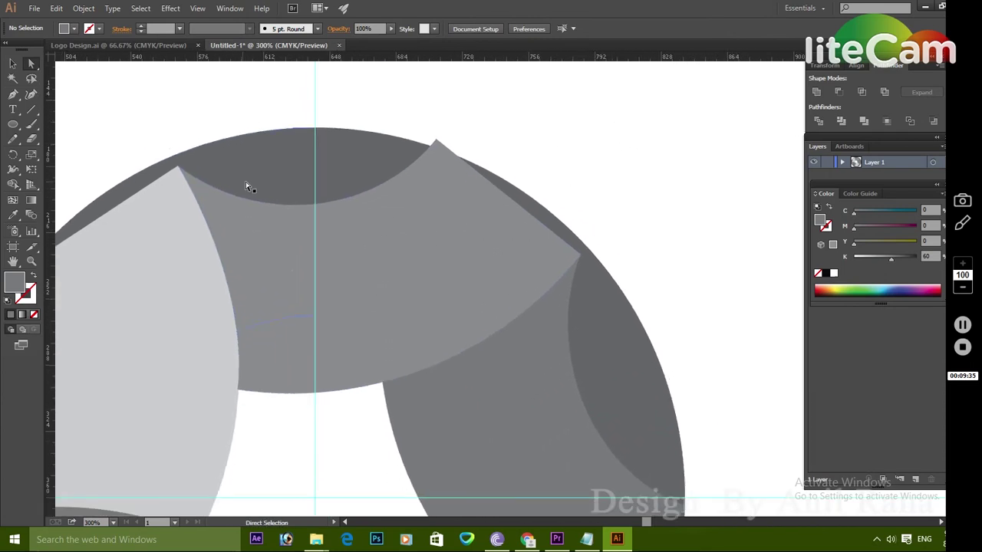
Delete the large leftover dark circle behind the ring pieces
click(13, 64)
click(293, 155)
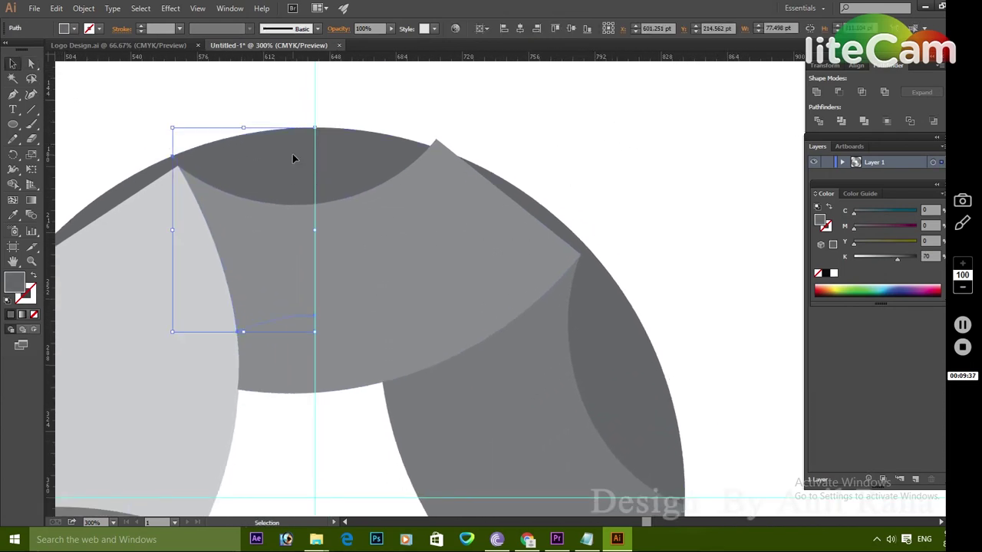
click(632, 338)
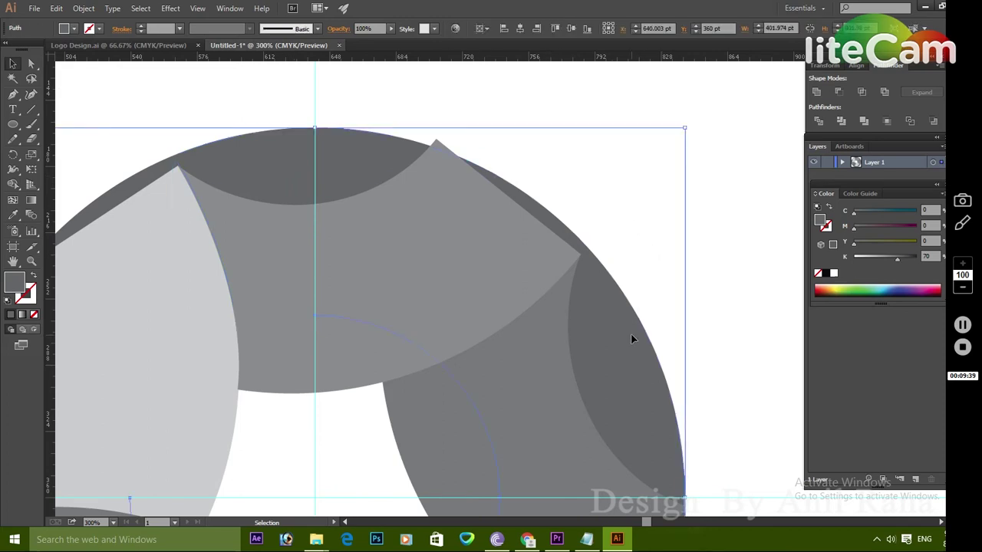
key(Delete)
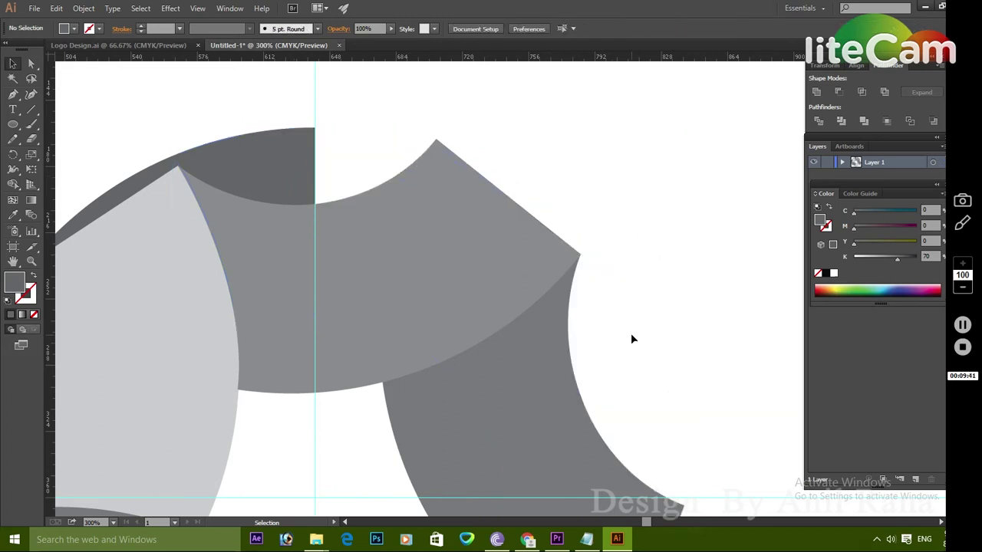
mouse_move(644, 314)
mouse_down()
mouse_move(760, 70)
mouse_move(731, 234)
mouse_move(734, 167)
mouse_up()
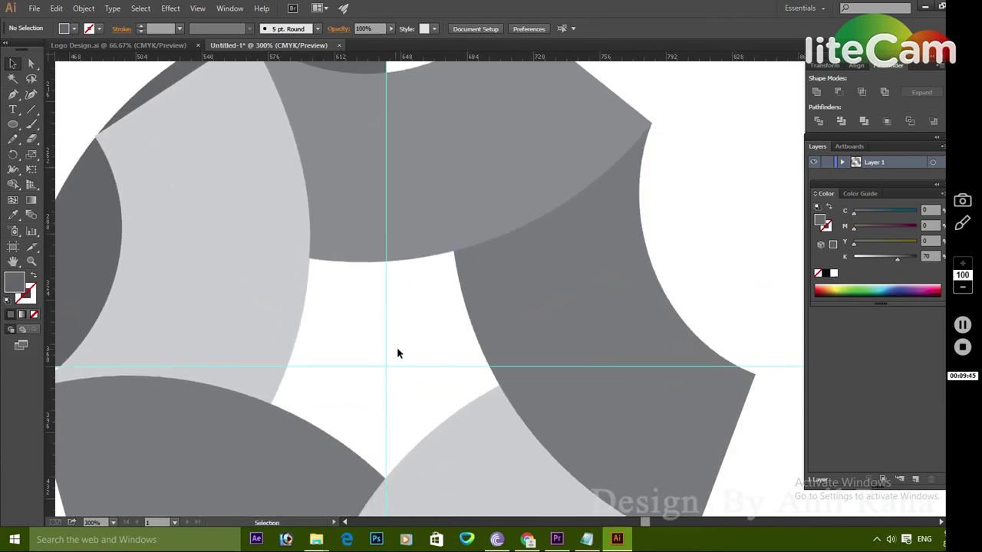
Zoom out and delete the dark left wedge and the small dark top nub
key(a)
key(ctrl+minus)
key(ctrl+minus)
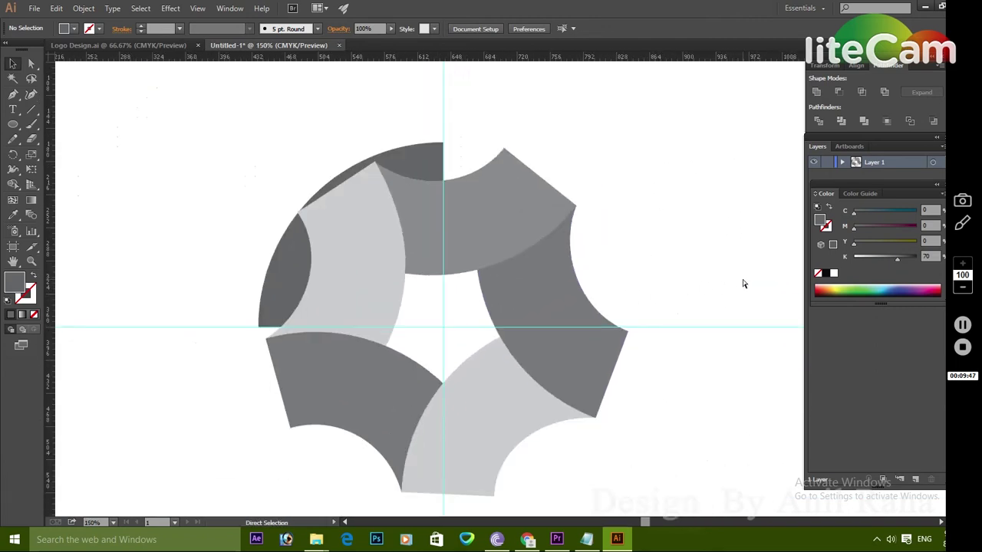
key(ctrl+minus)
key(v)
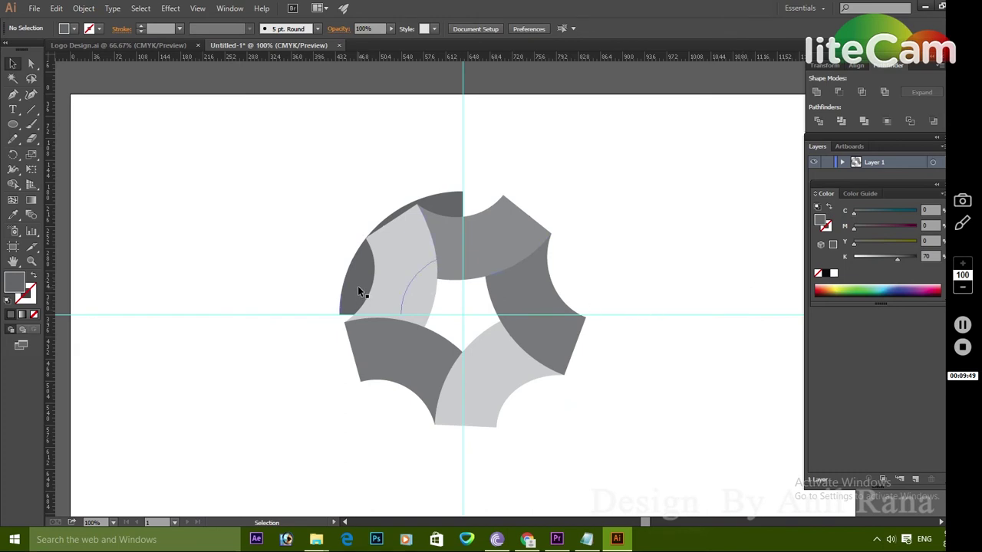
click(358, 291)
key(Delete)
click(448, 196)
key(Delete)
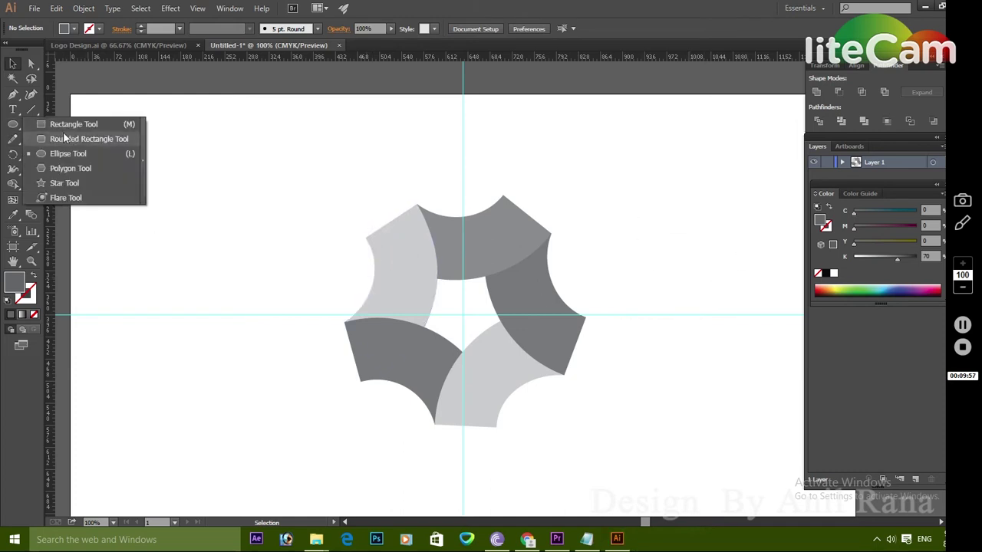
Draw a small square at the artboard's top-left
drag(12, 123, 62, 126)
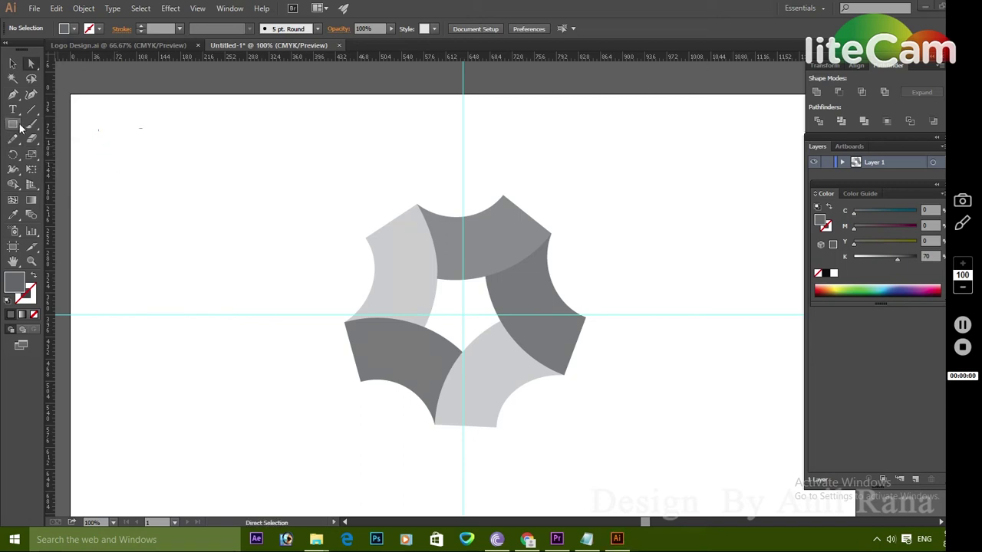
drag(76, 117, 136, 171)
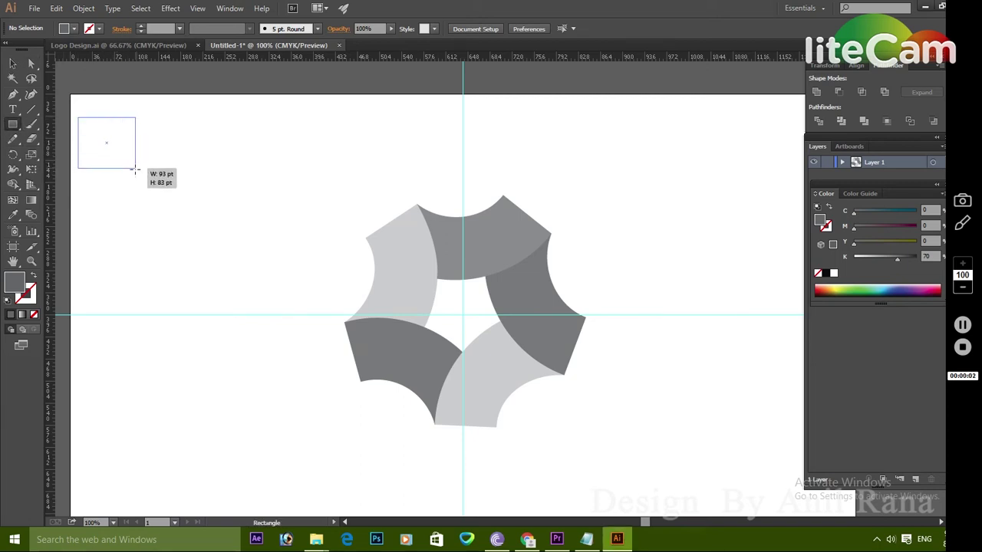
key(a)
key(m)
key(a)
Fill the square with the Bronze gradient from the Metals swatch library
click(196, 8)
mouse_move(230, 8)
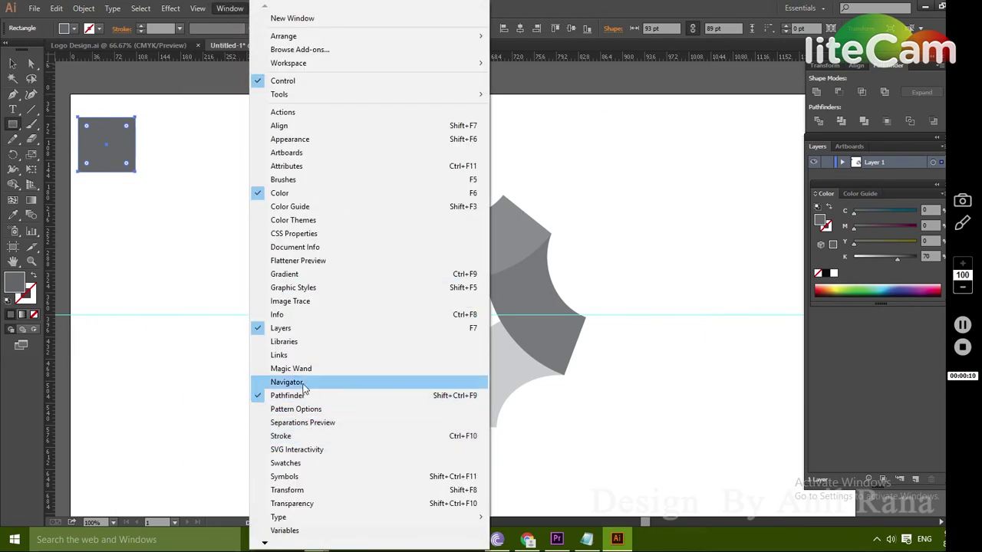
click(306, 464)
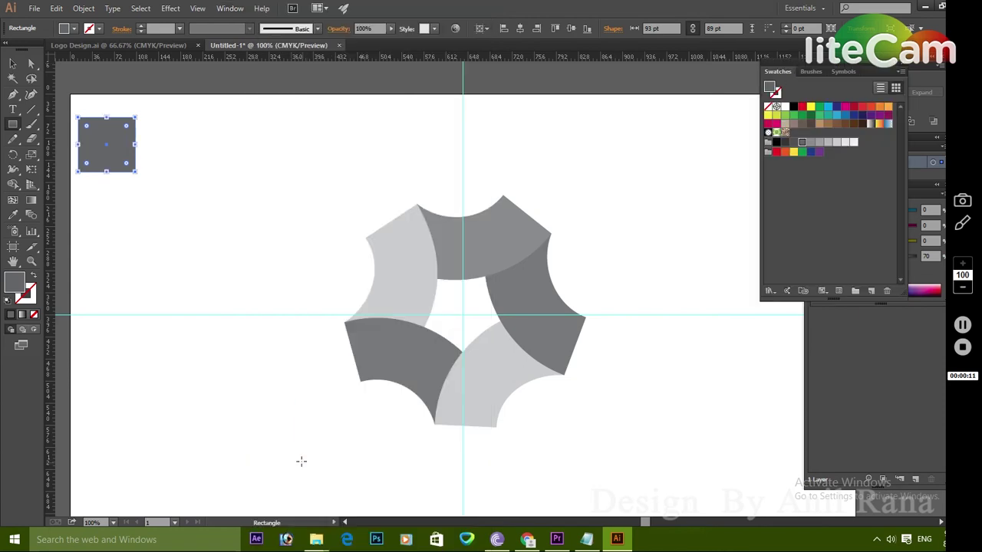
click(901, 74)
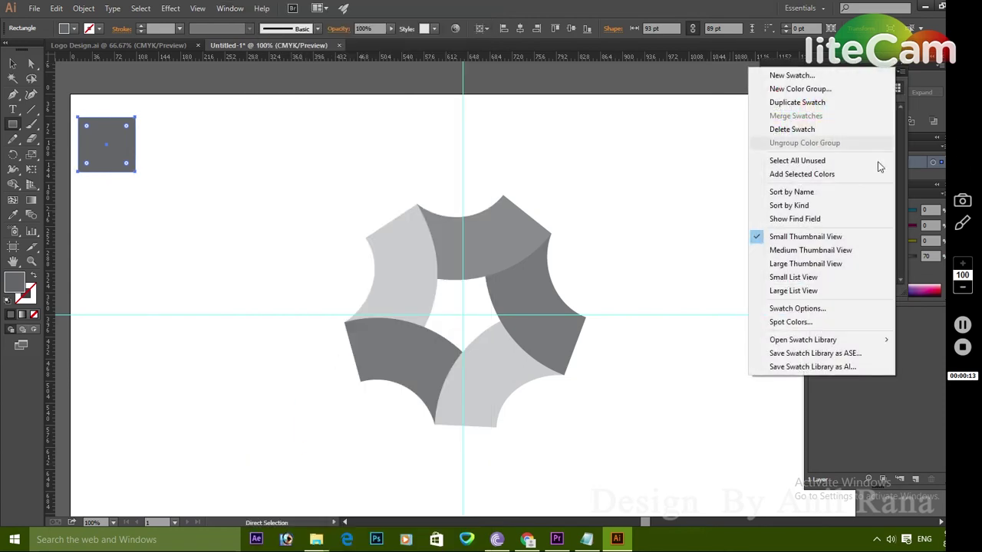
mouse_move(824, 339)
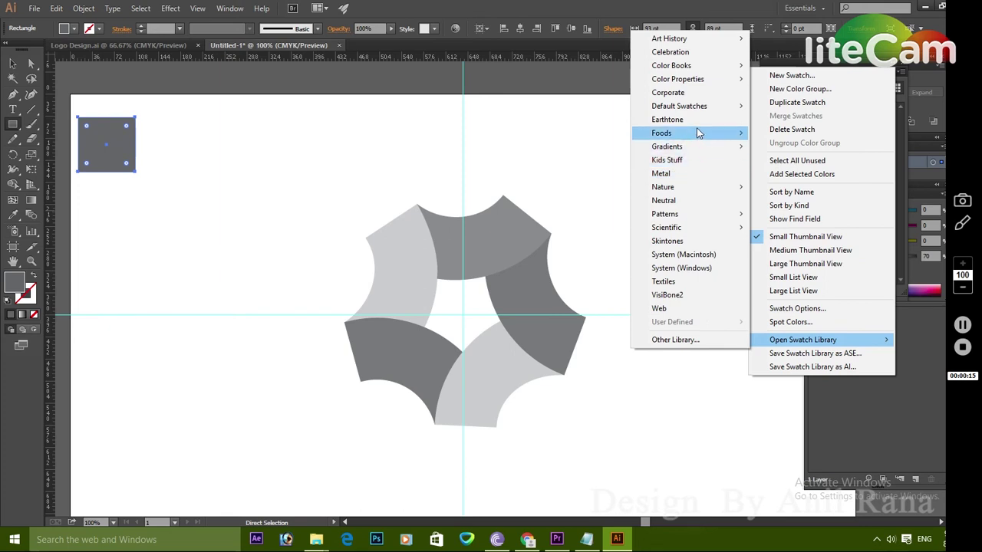
mouse_move(666, 146)
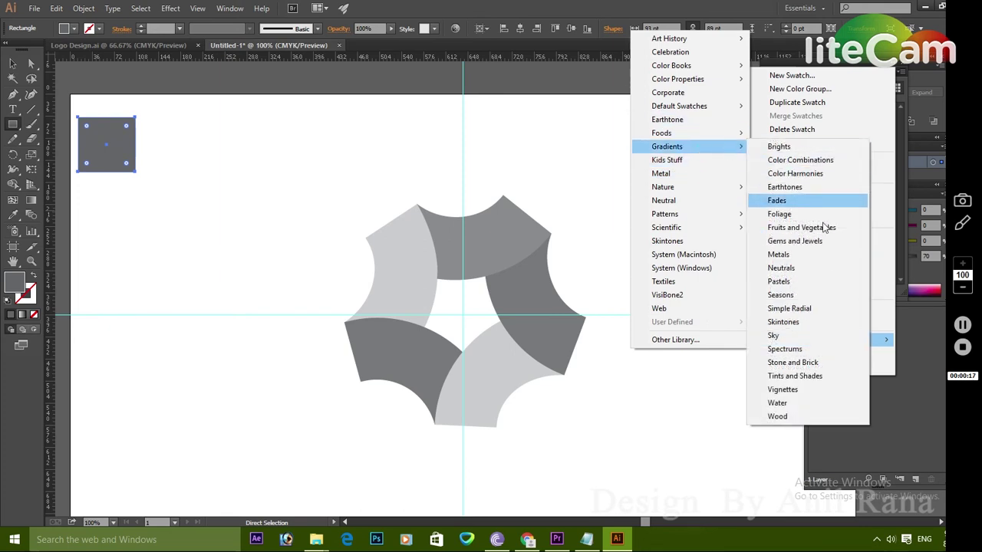
click(813, 256)
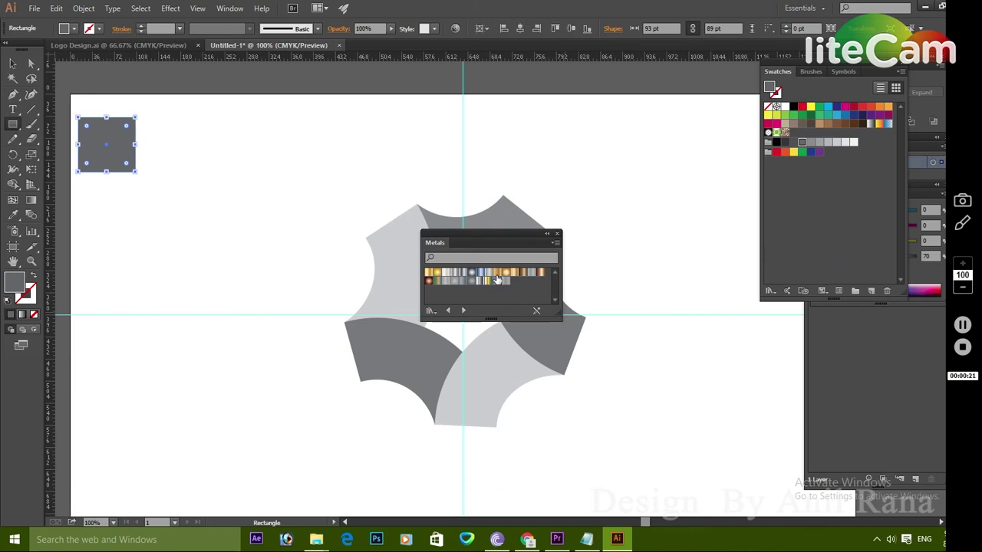
click(539, 273)
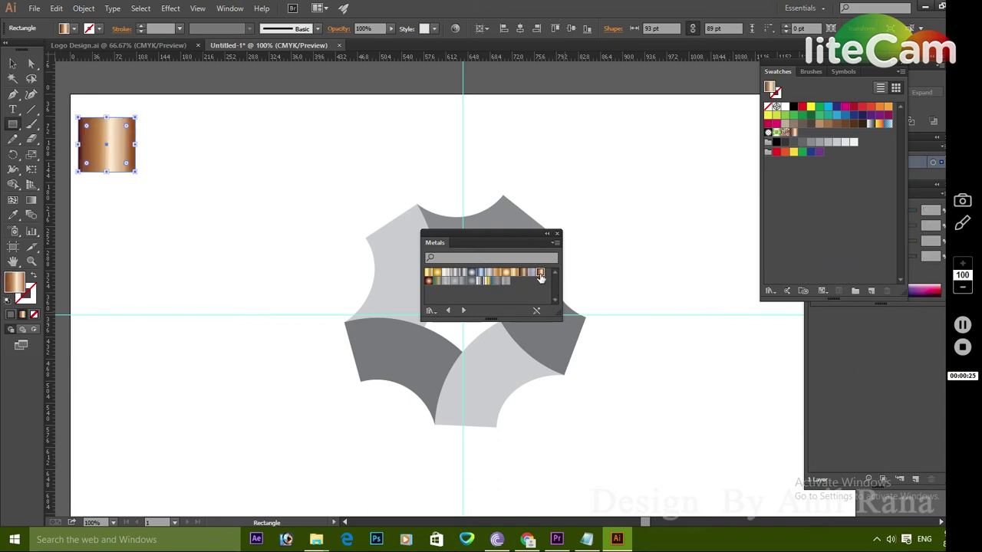
click(35, 64)
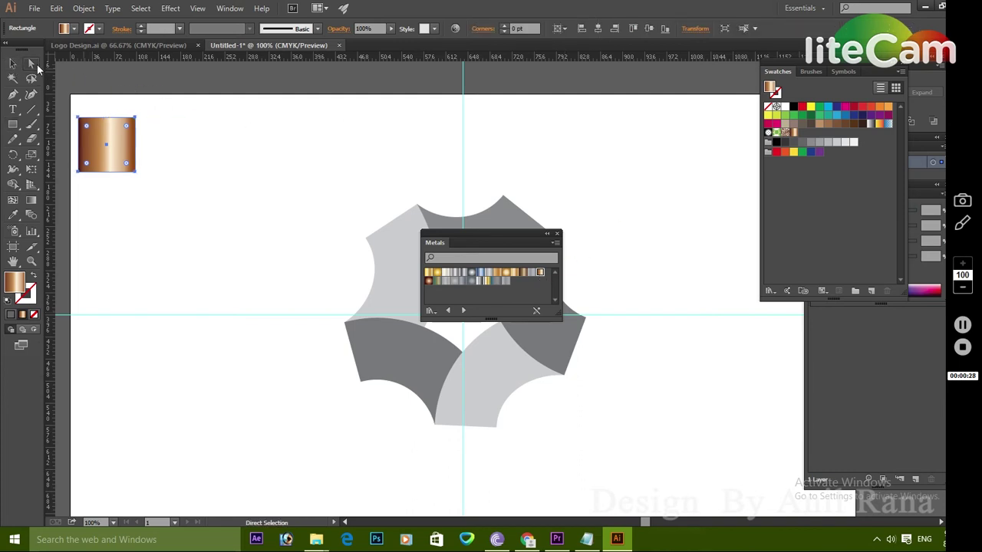
click(557, 233)
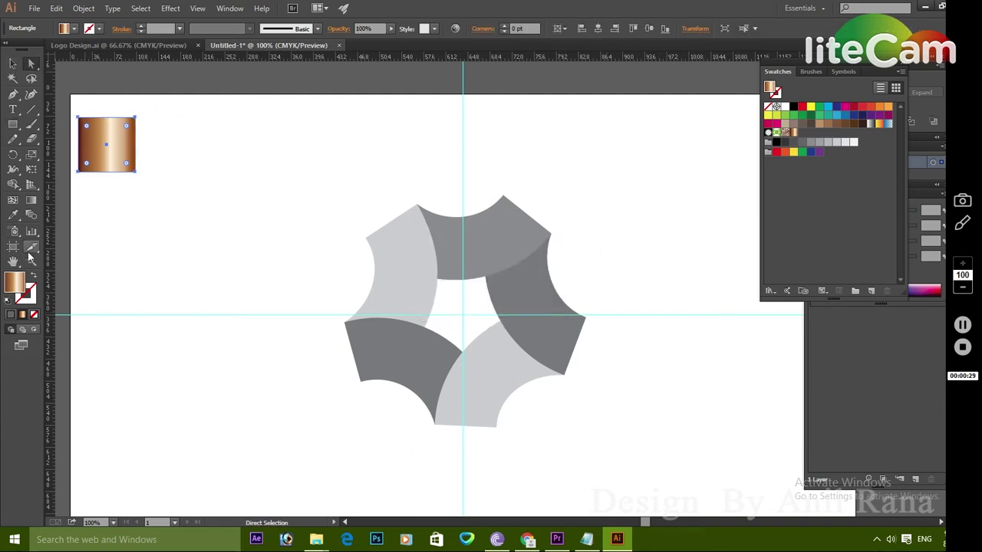
Copy the bronze gradient from the square onto the upper-left ring segment with the Eyedropper
click(401, 280)
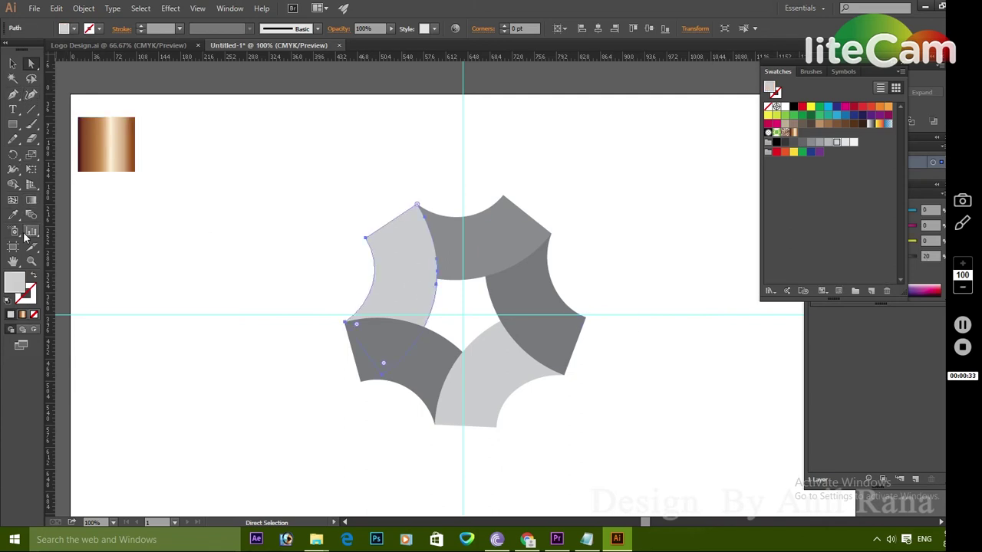
click(15, 217)
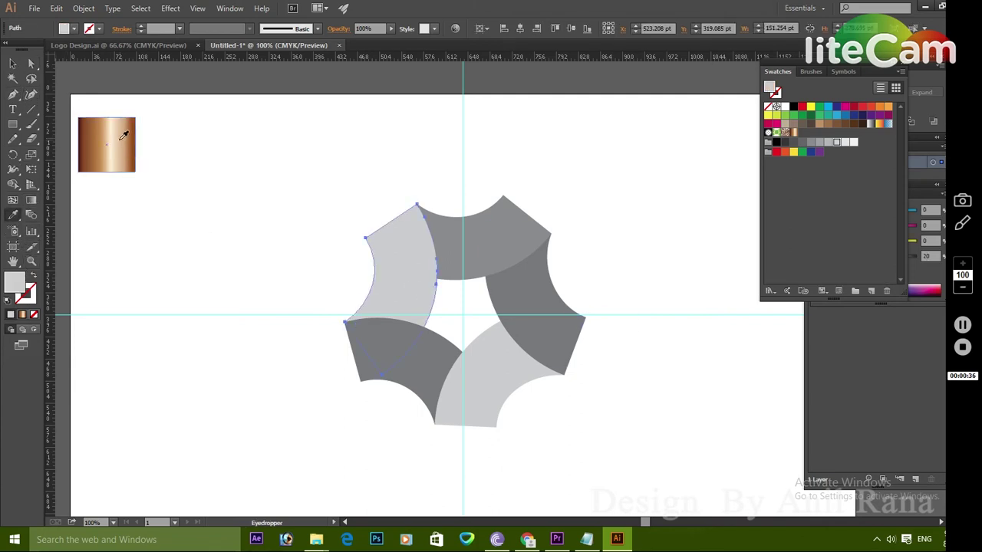
click(101, 142)
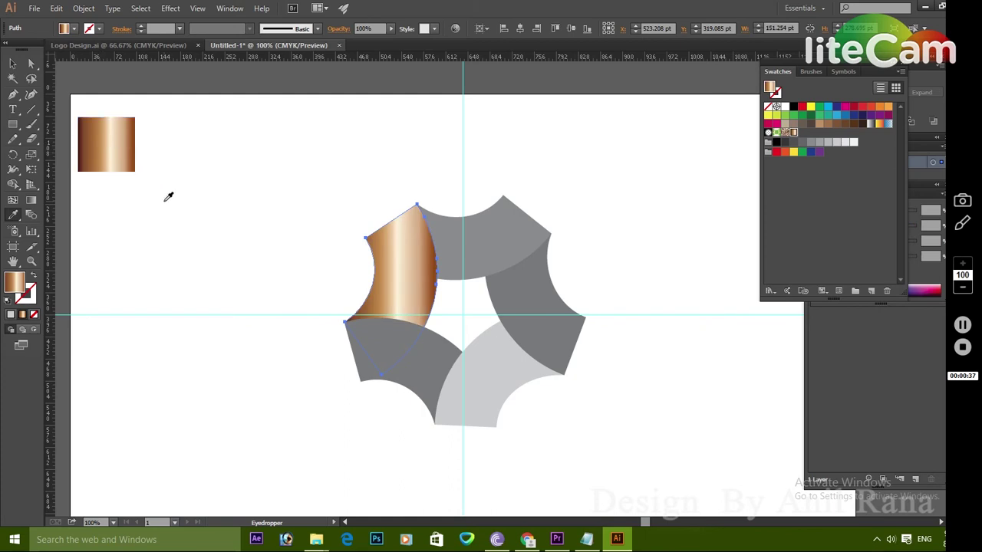
click(32, 65)
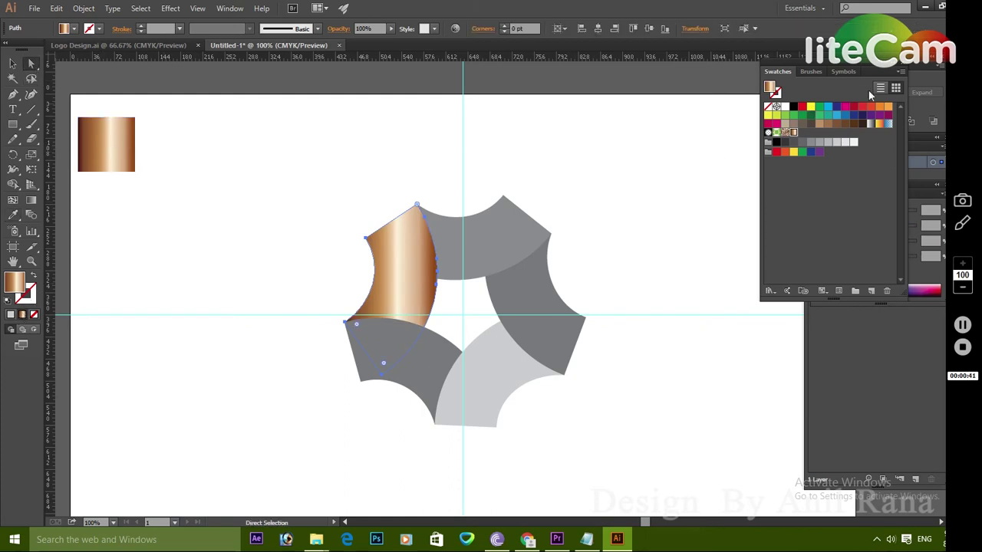
Dock the Swatches panel into the side panel group and close the colour panels
mouse_move(881, 74)
mouse_down()
mouse_move(890, 331)
mouse_move(829, 194)
mouse_up()
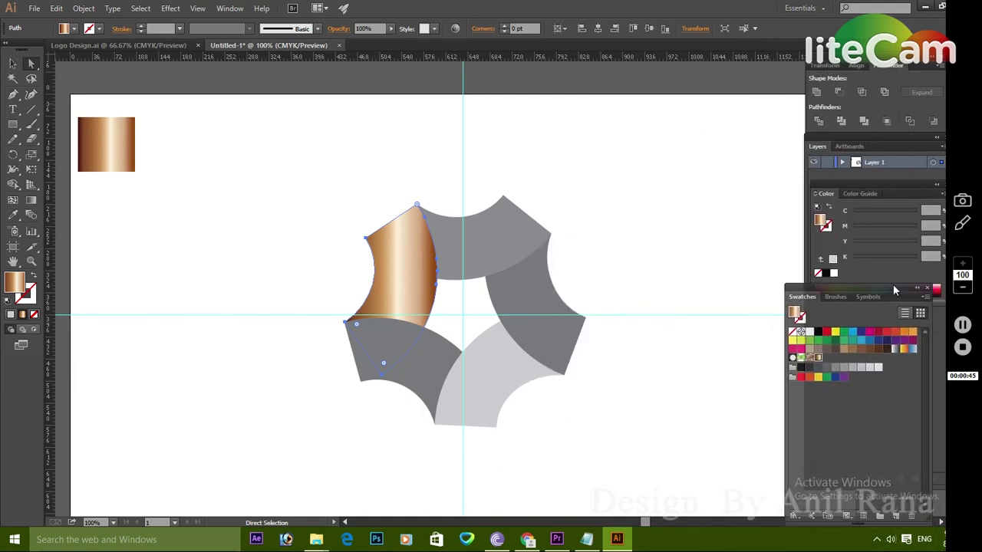
click(845, 194)
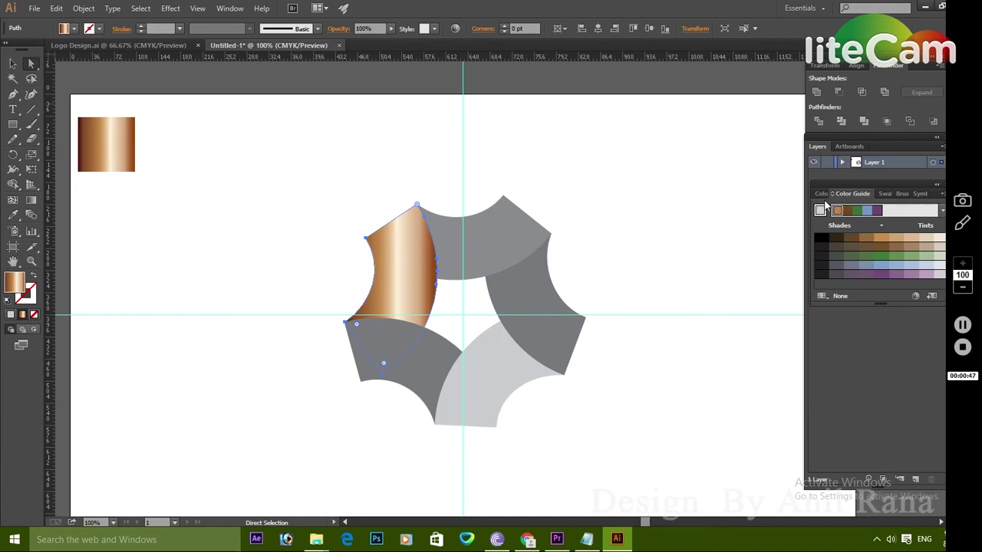
click(822, 194)
click(896, 195)
key(ctrl+shift+F11)
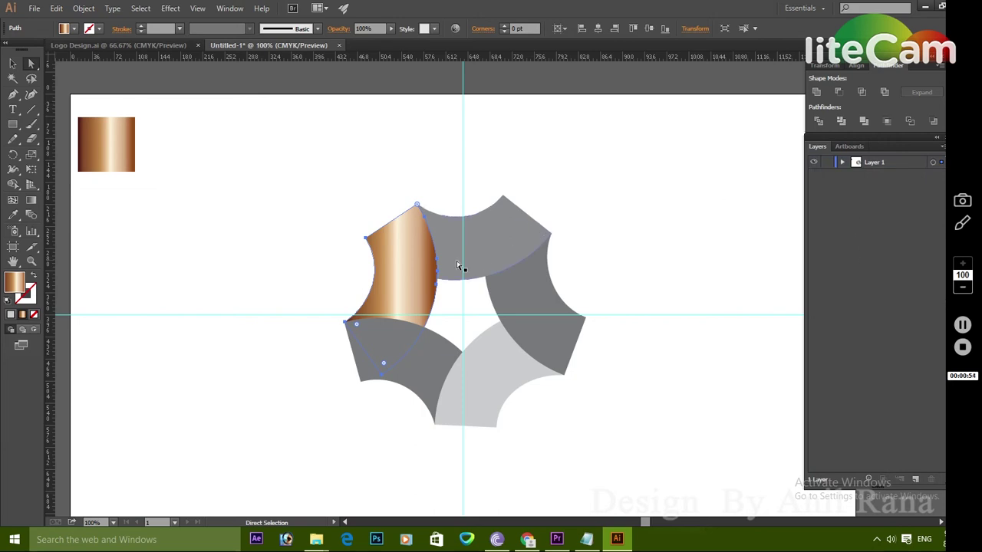
Run the segment's gradient from its bottom edge up to its top
click(30, 200)
mouse_move(391, 290)
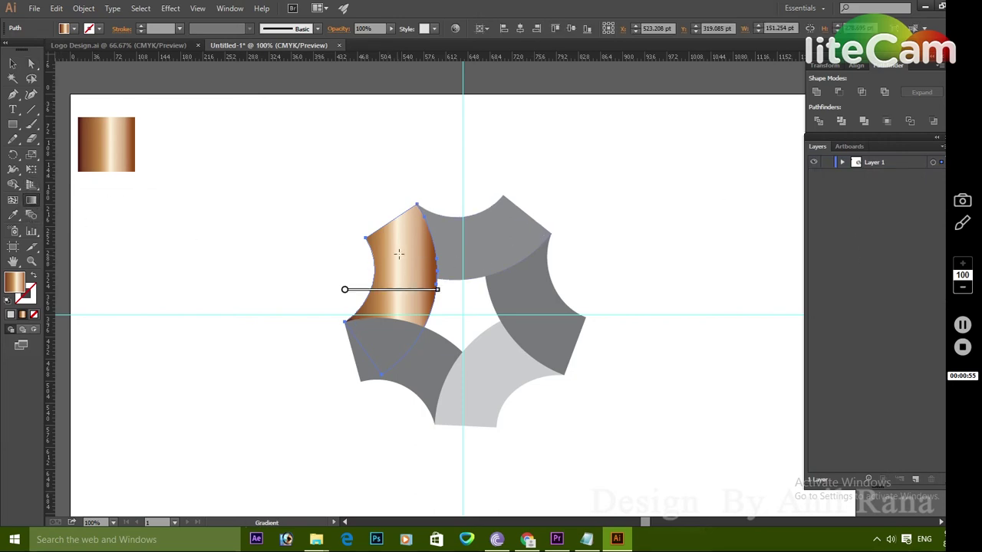
drag(389, 315, 407, 213)
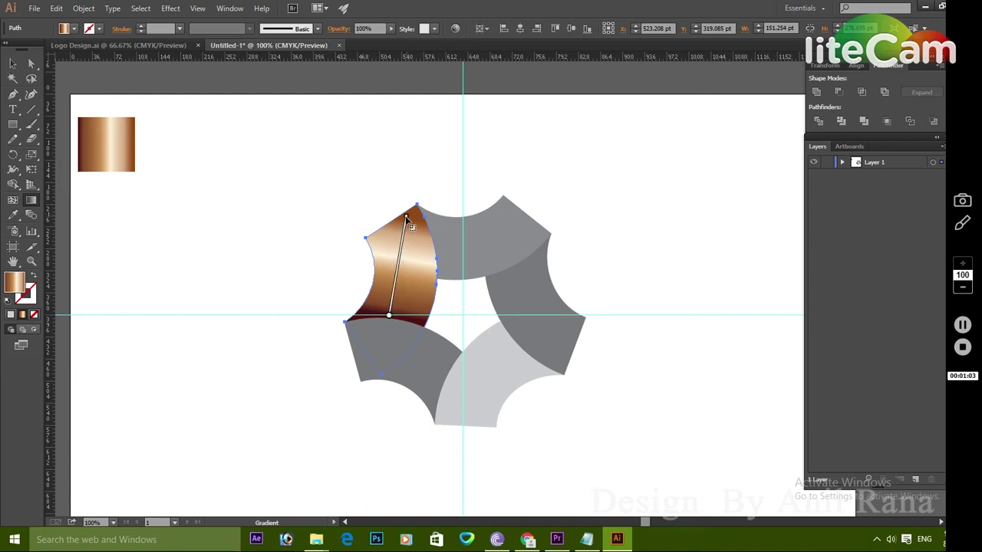
drag(408, 215, 405, 221)
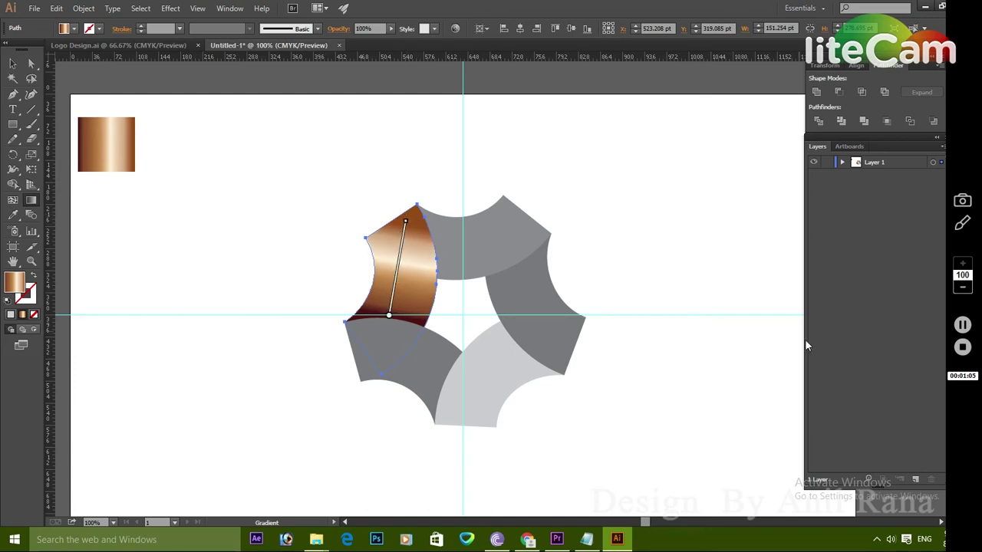
click(32, 64)
click(231, 199)
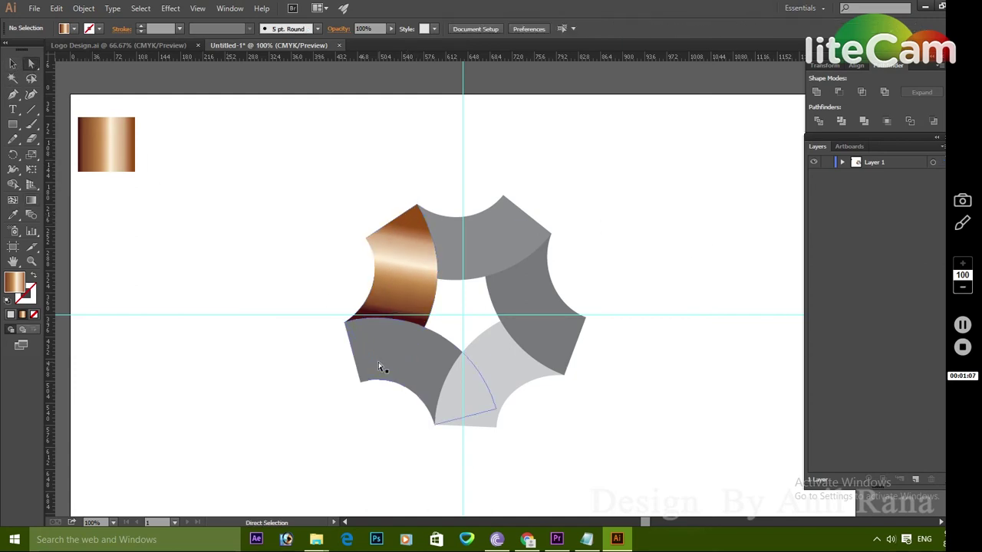
Give the lower-left ring segment the bronze gradient, angled diagonally across it
click(378, 364)
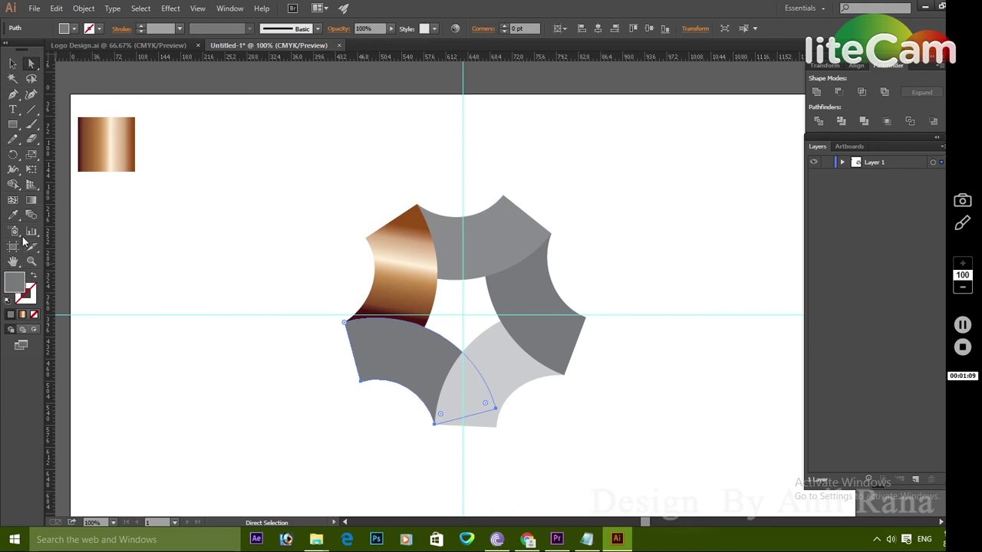
click(13, 215)
click(385, 277)
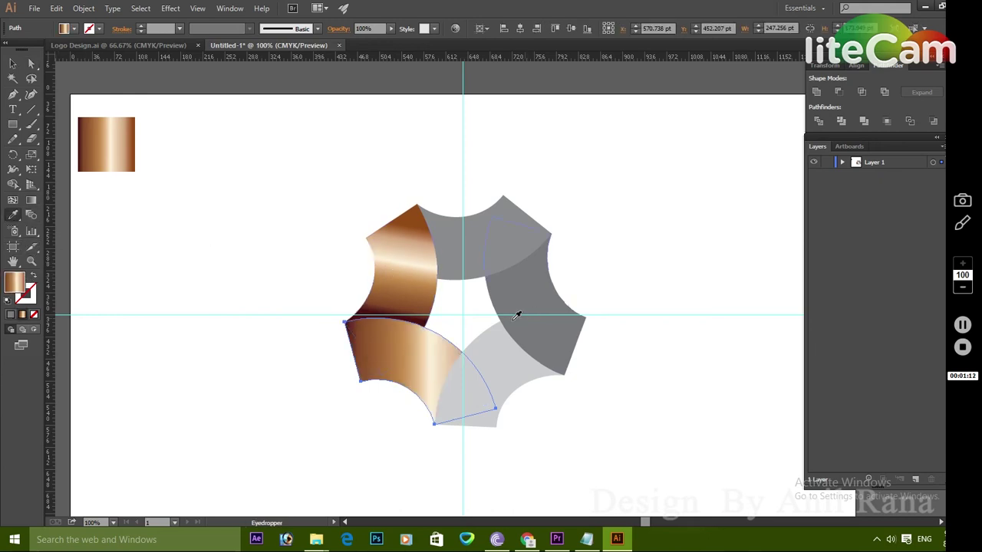
click(32, 200)
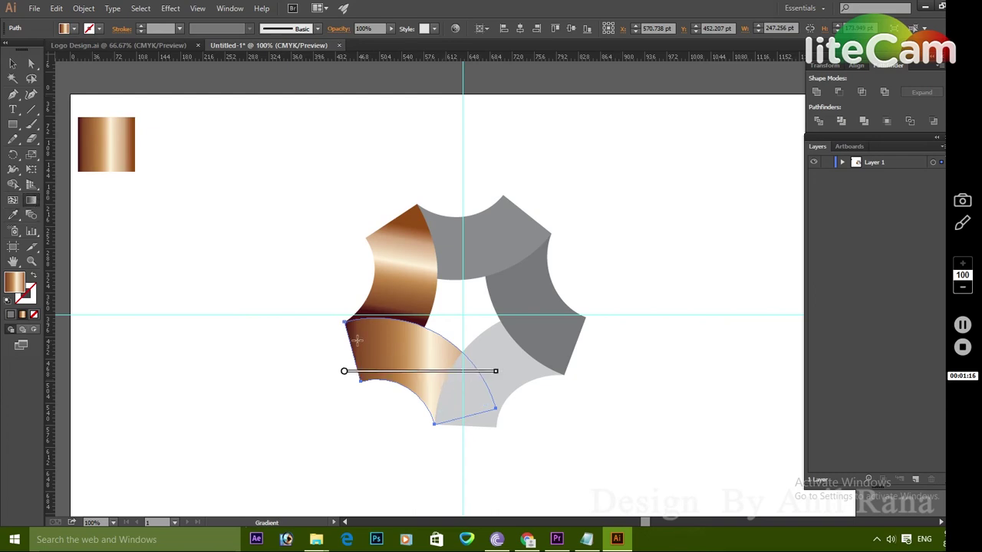
drag(445, 385, 357, 347)
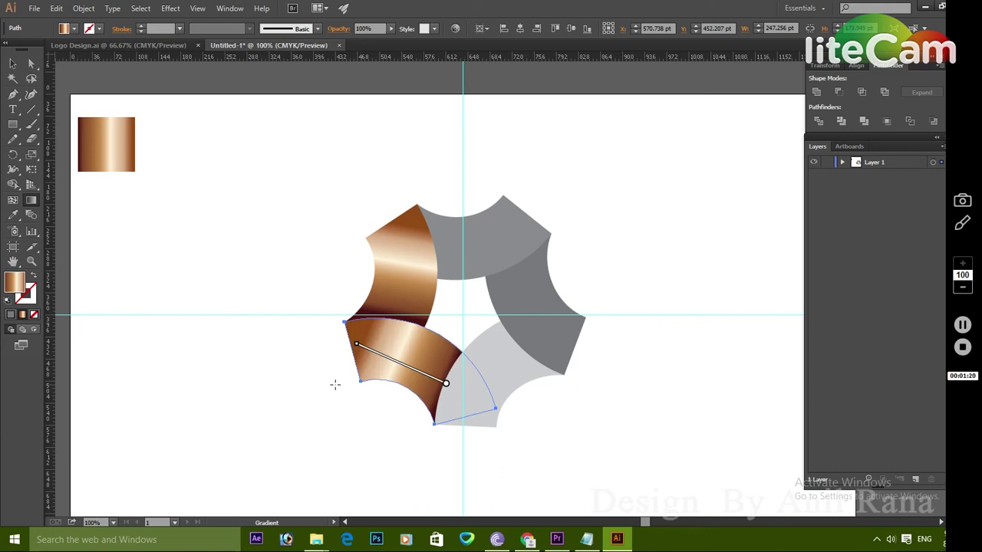
click(32, 62)
click(169, 142)
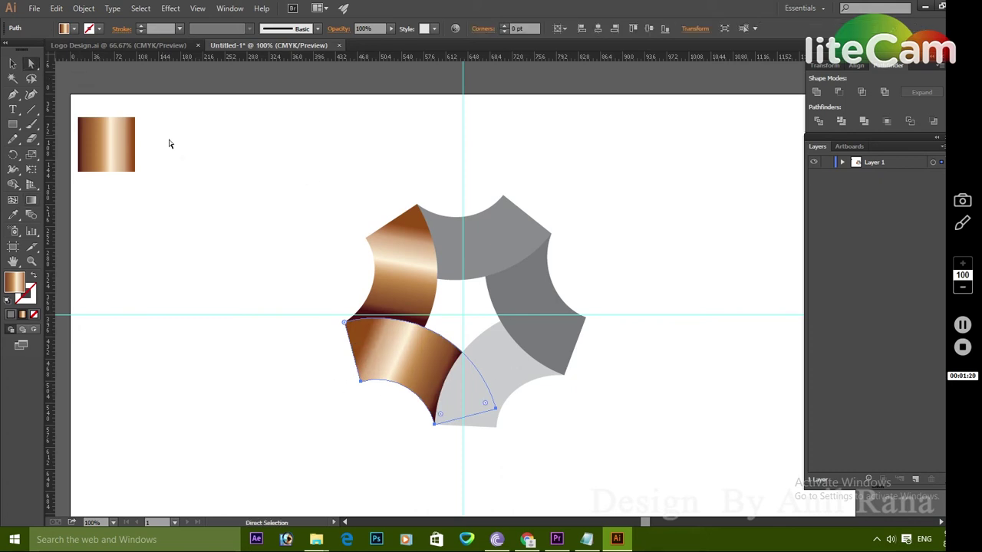
Give the bottom ring segment the bronze gradient, angled diagonally across it
click(514, 386)
click(13, 216)
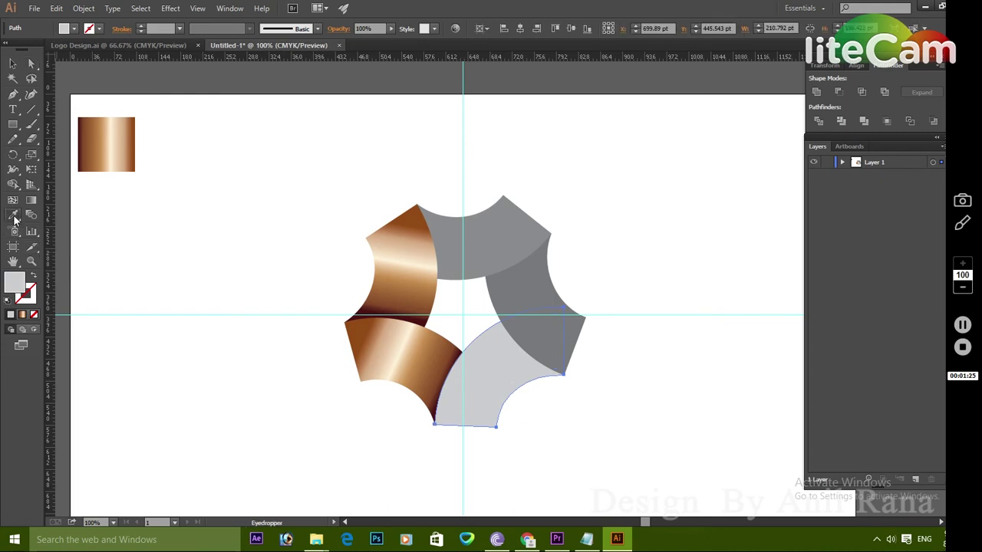
click(408, 297)
click(12, 63)
click(30, 200)
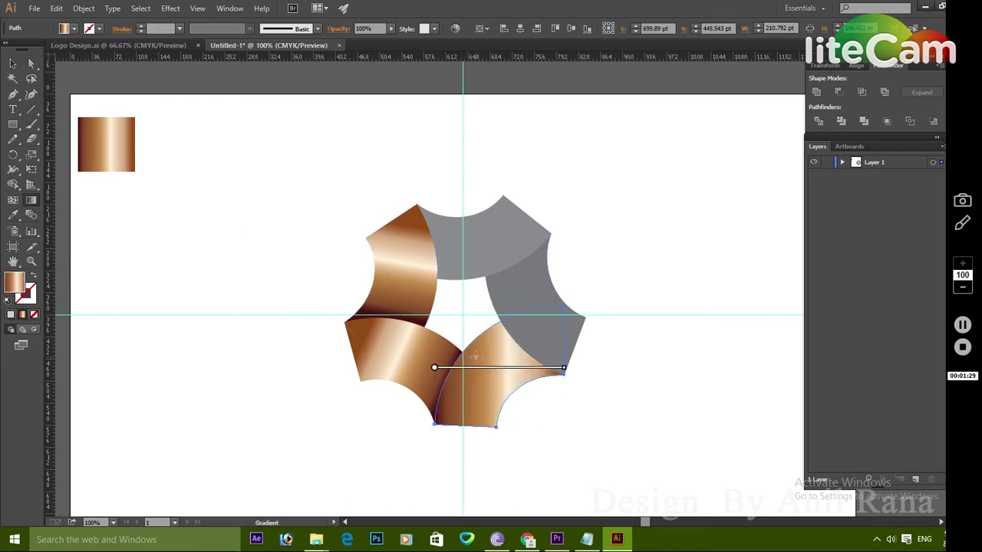
drag(522, 349, 469, 430)
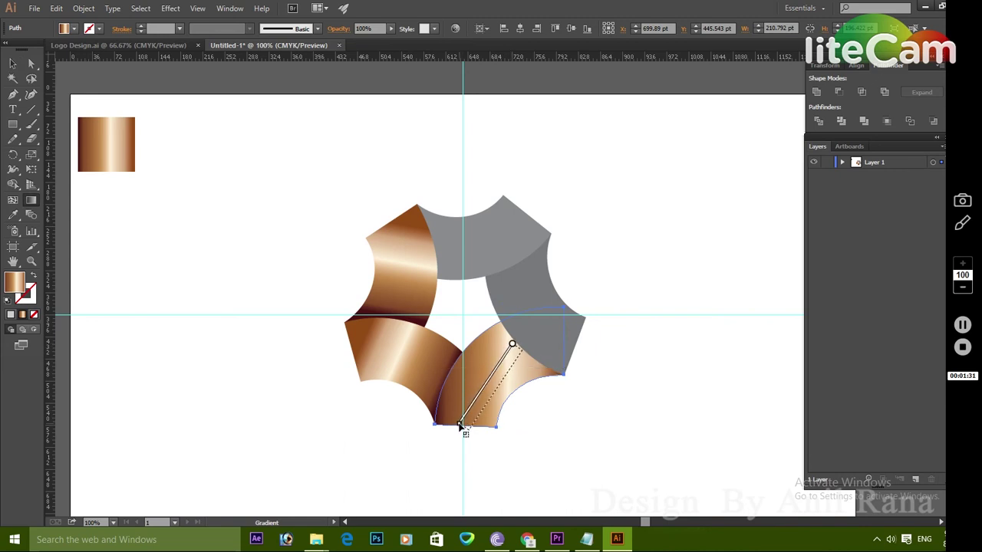
click(31, 63)
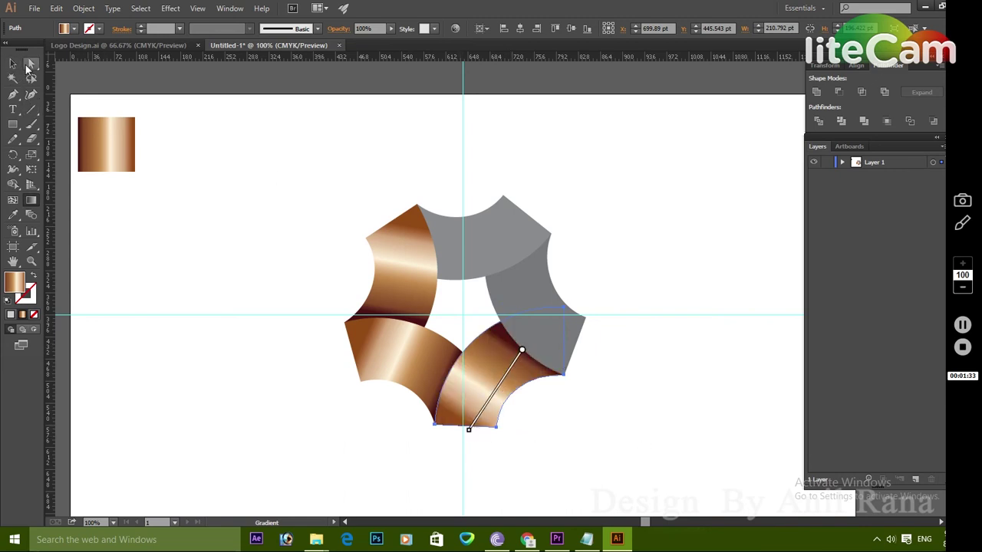
click(654, 338)
click(535, 300)
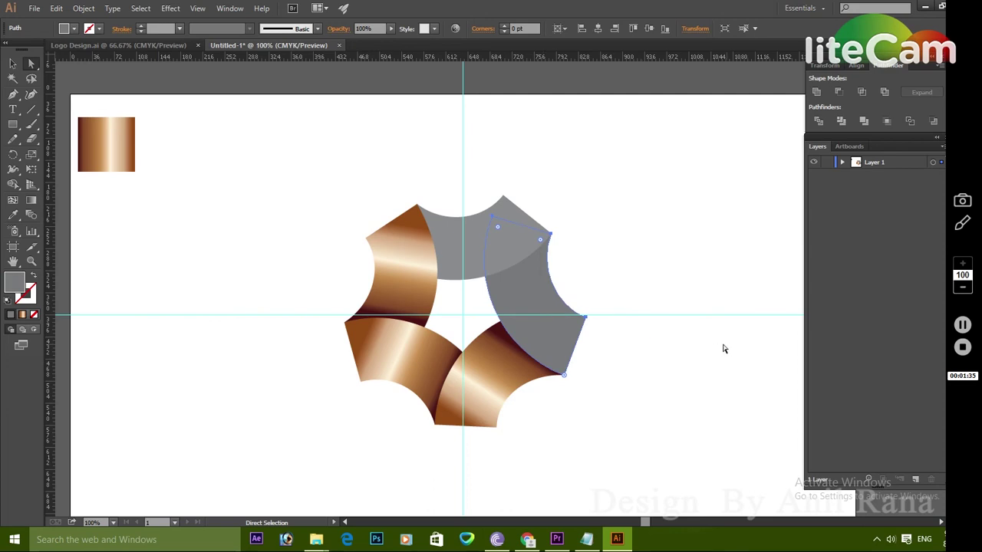
Apply the bronze gradient to the right ring piece, angled along its fold
click(31, 200)
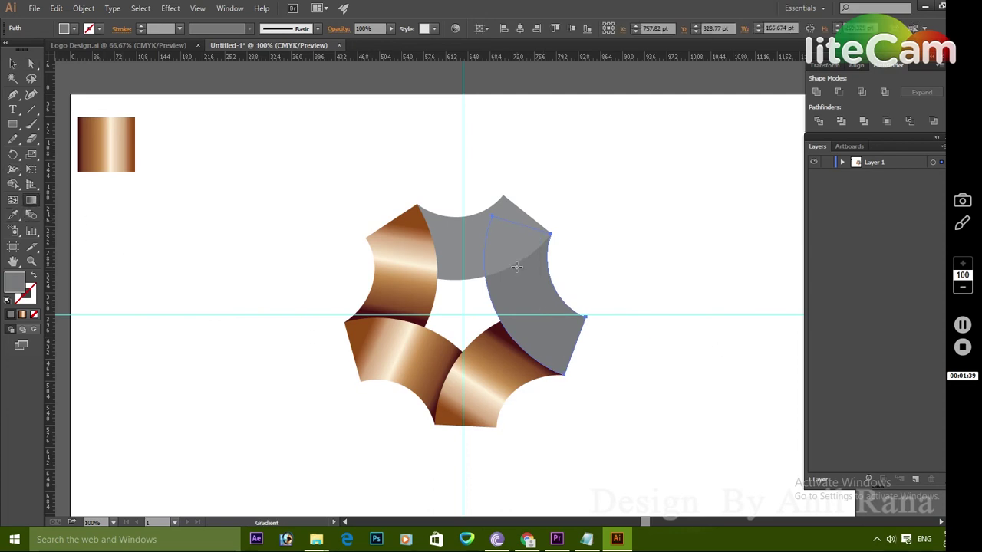
click(13, 214)
click(483, 358)
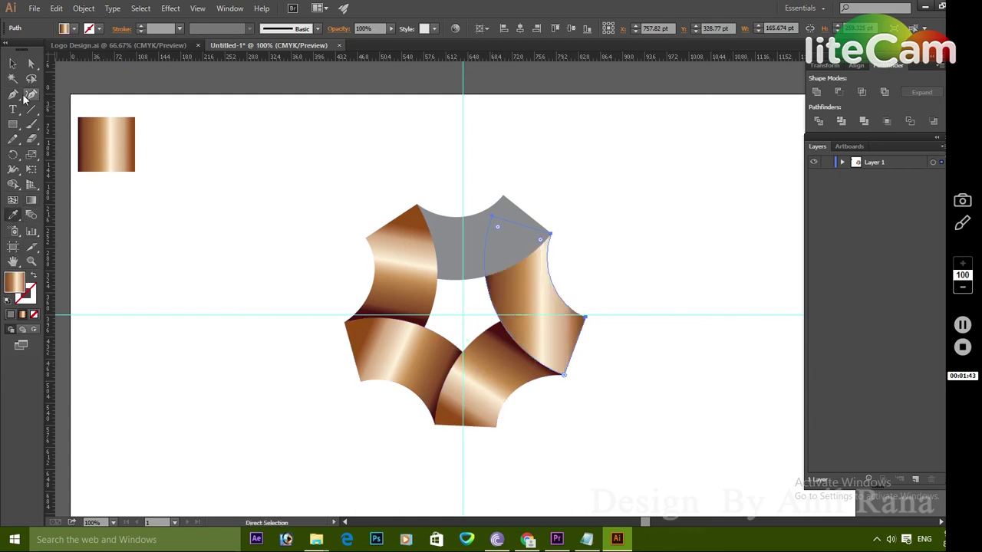
click(31, 64)
click(31, 200)
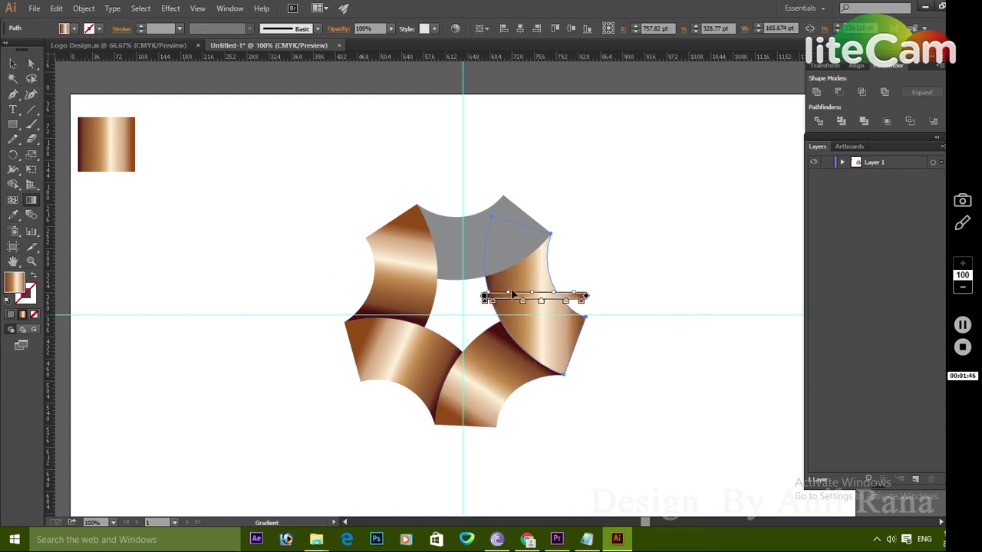
drag(517, 264, 568, 345)
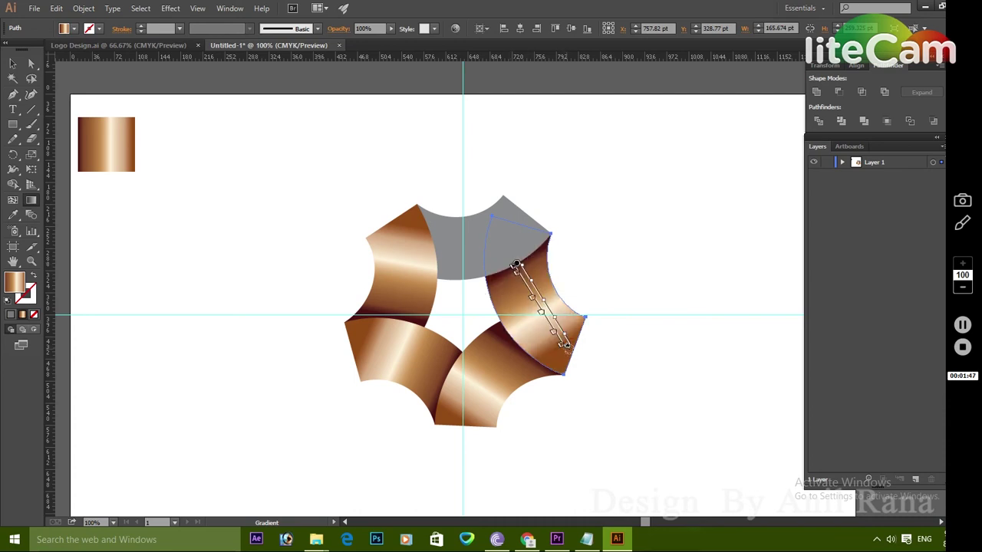
Apply the bronze gradient to the top ring piece and fine-tune its angle
click(13, 64)
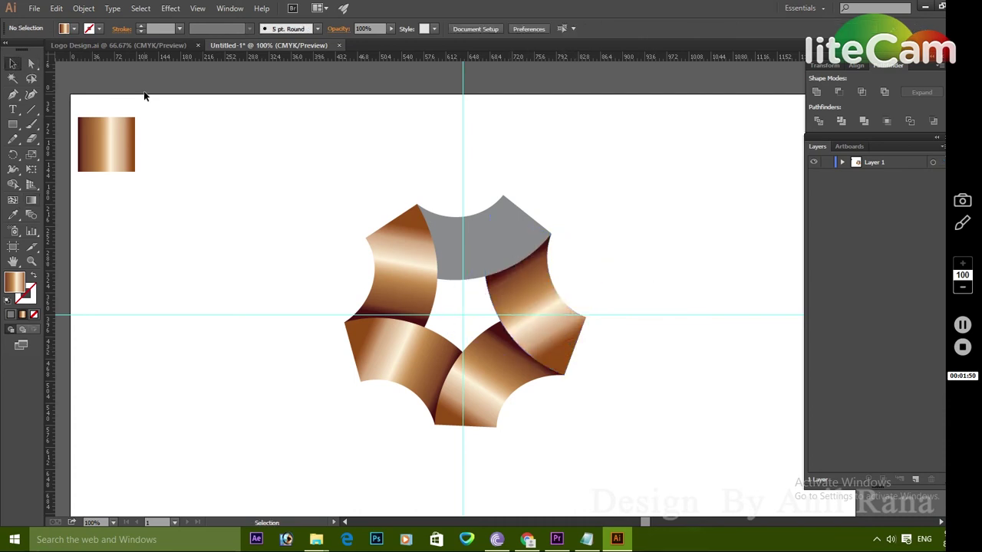
click(484, 237)
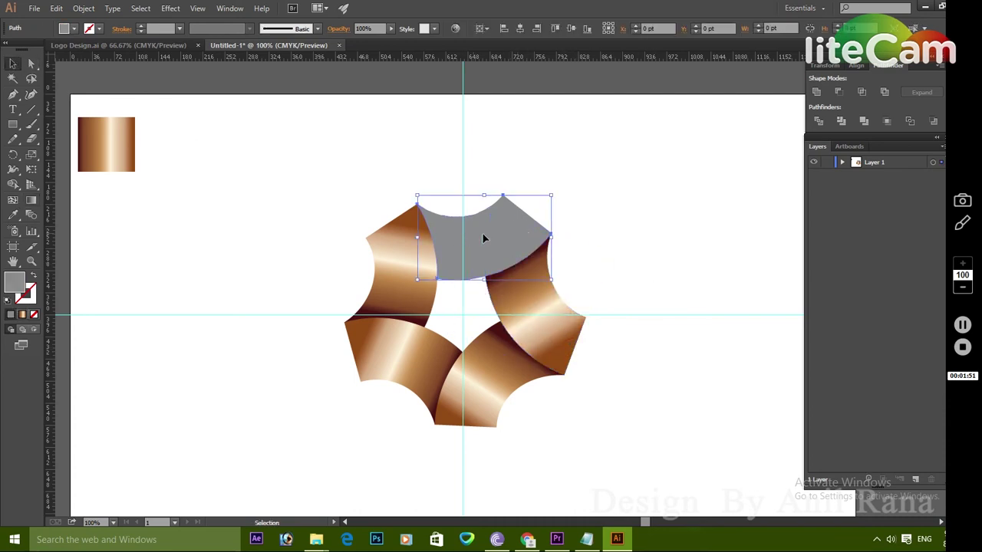
click(13, 214)
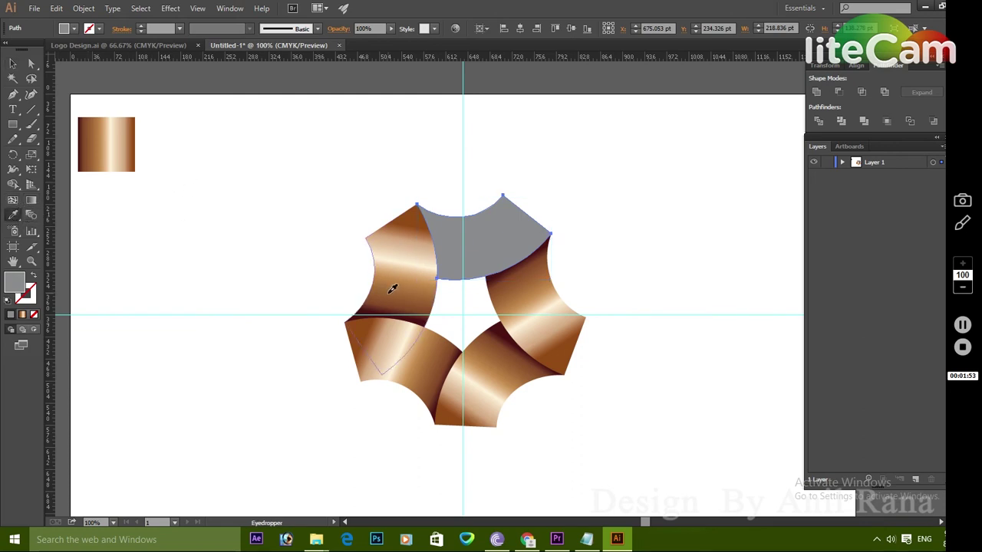
click(390, 289)
click(31, 65)
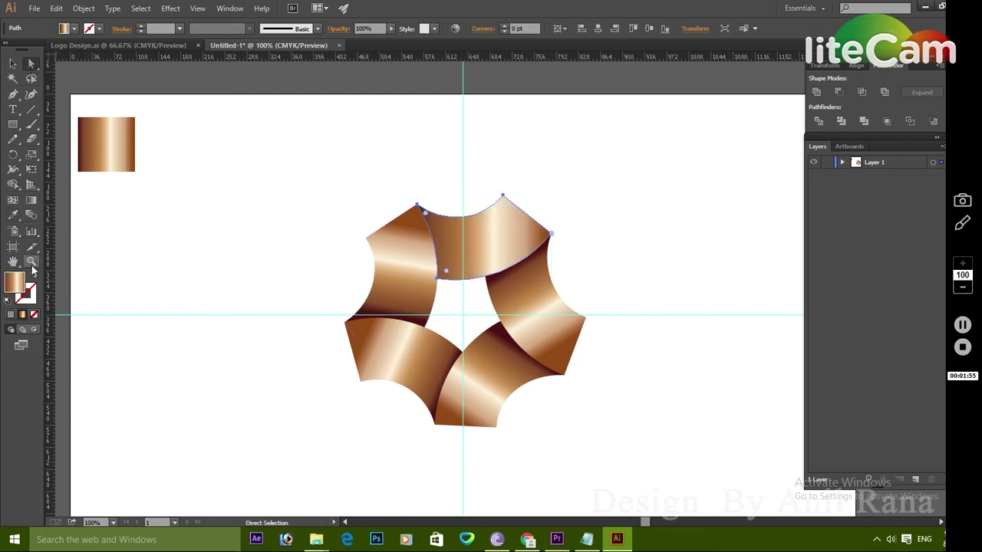
click(31, 200)
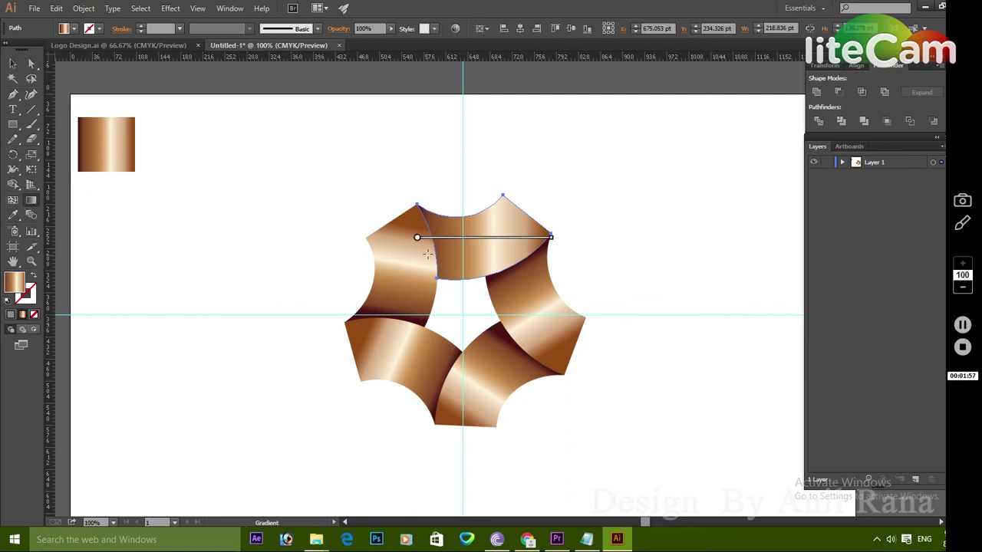
drag(433, 245, 517, 219)
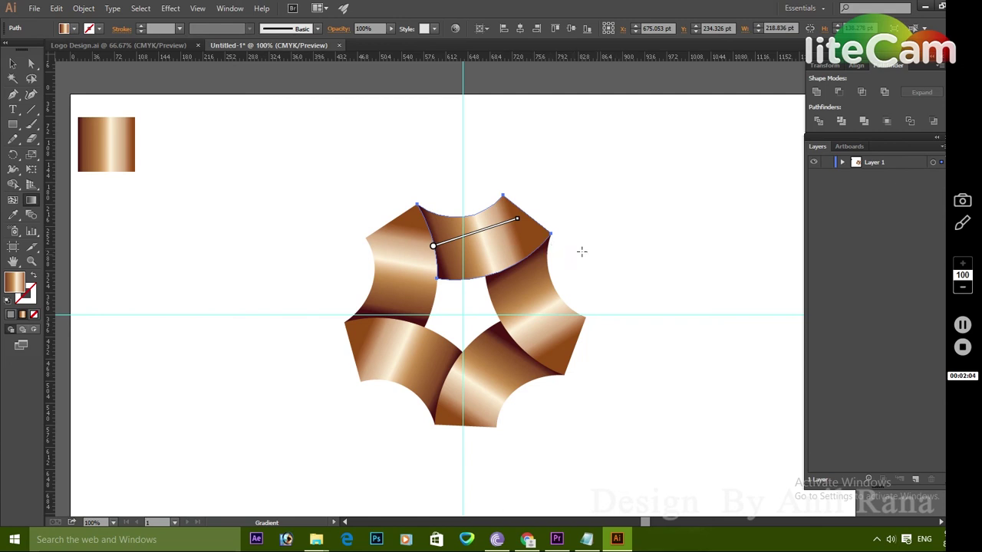
drag(518, 221, 505, 223)
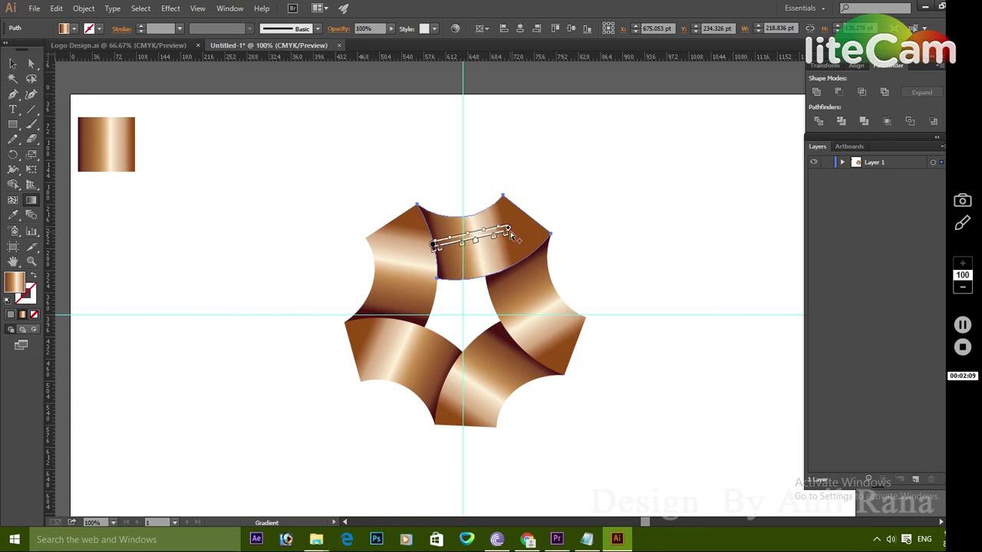
drag(509, 229, 523, 225)
Deselect and zoom out then back in to check the fully bronze ring
click(31, 64)
click(576, 175)
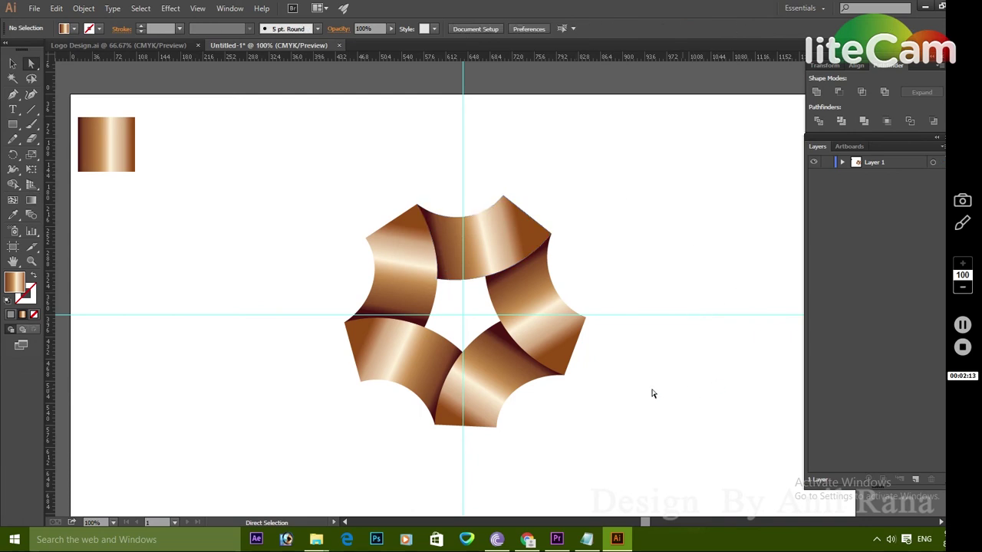
key(ctrl+minus)
key(ctrl+minus)
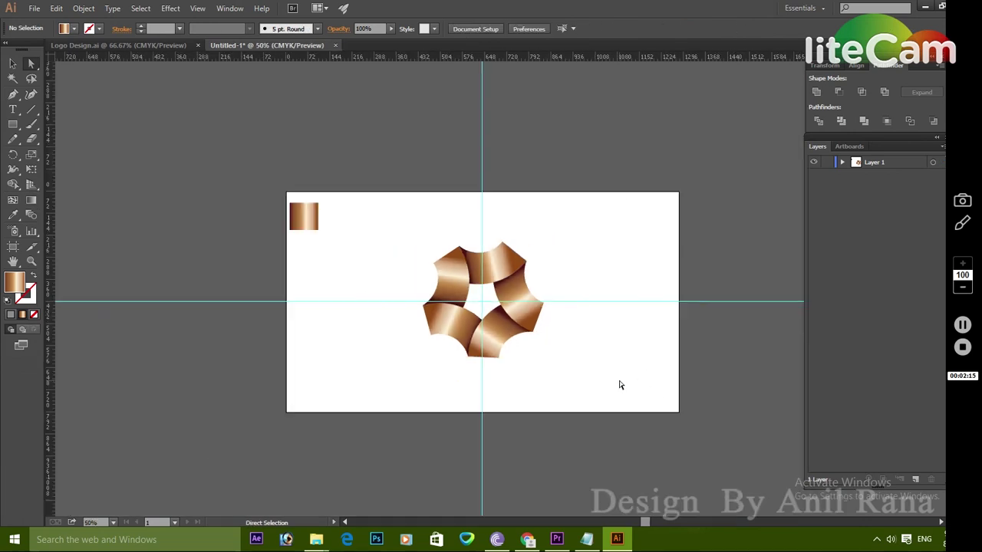
key(ctrl+plus)
key(ctrl+plus)
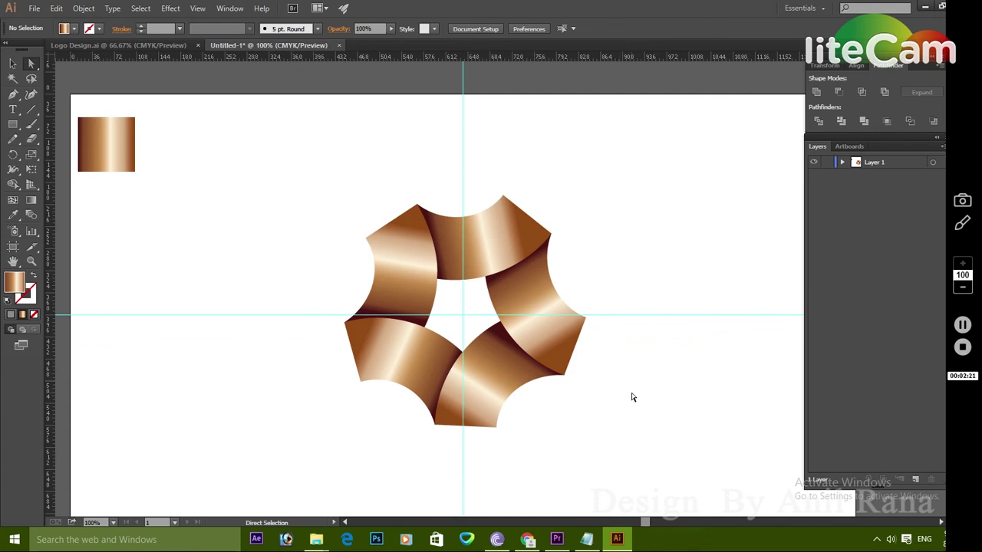
click(106, 160)
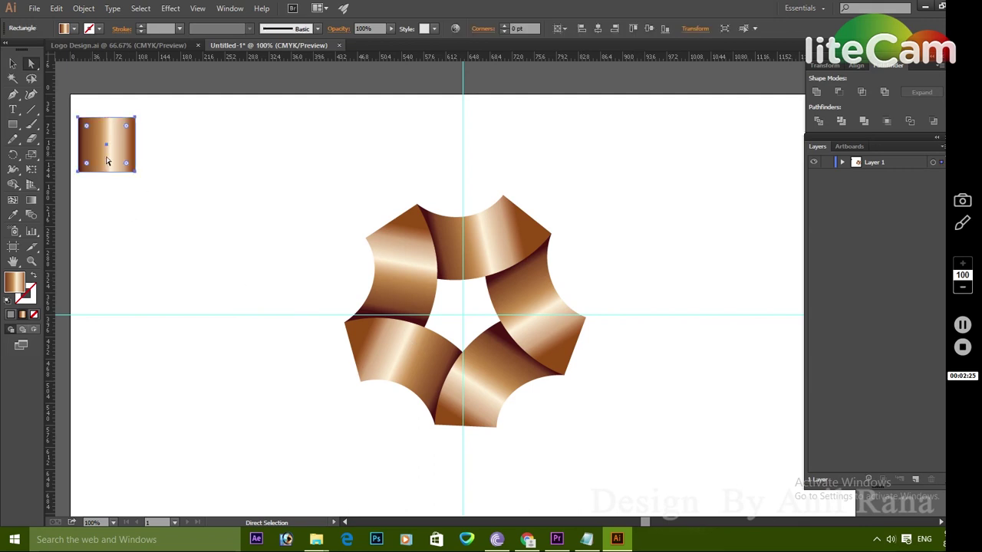
Delete the gradient sample square and draw a rectangle covering the whole artboard
key(Delete)
click(13, 123)
drag(69, 92, 855, 515)
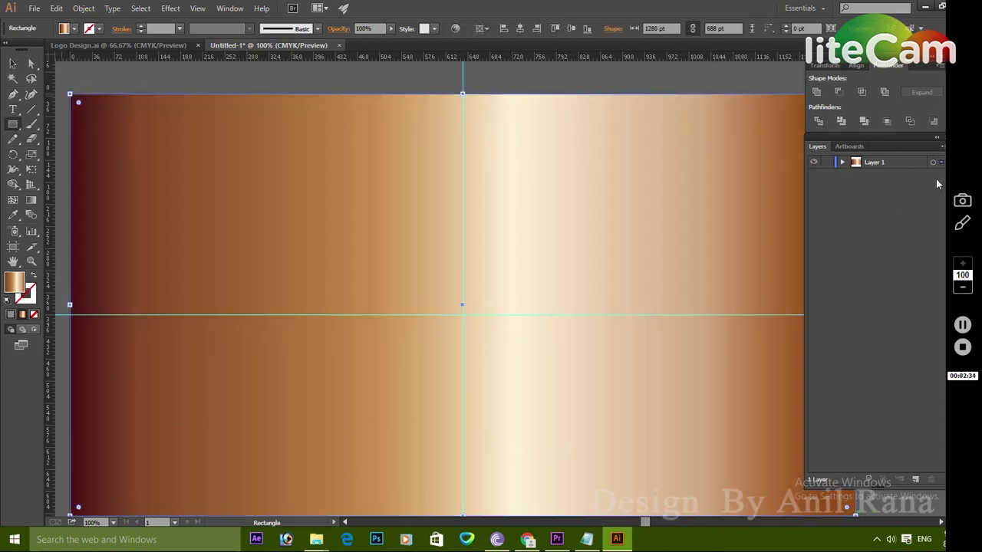
Fill the artboard rectangle with the Pewter Radial gradient from the Metals library
click(229, 8)
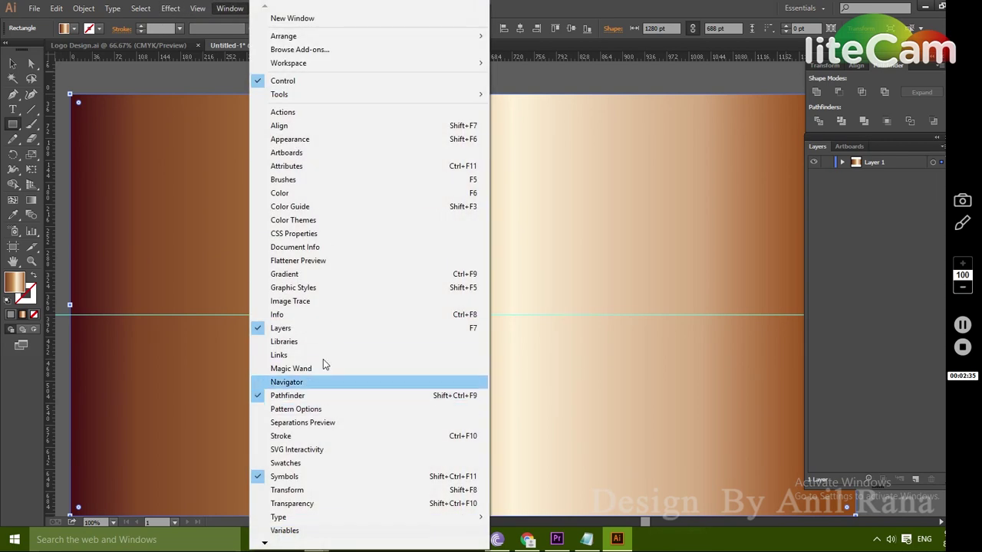
click(325, 463)
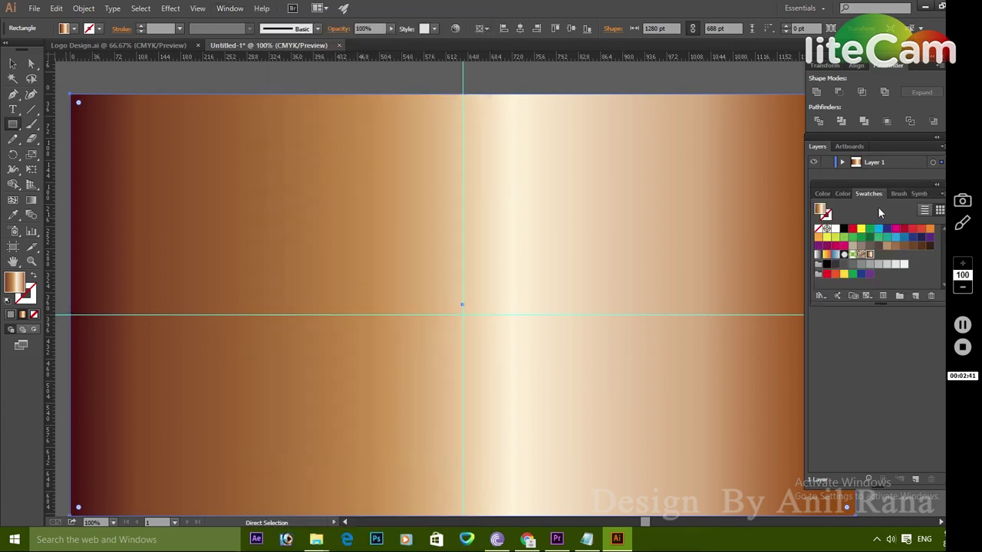
click(899, 194)
click(844, 195)
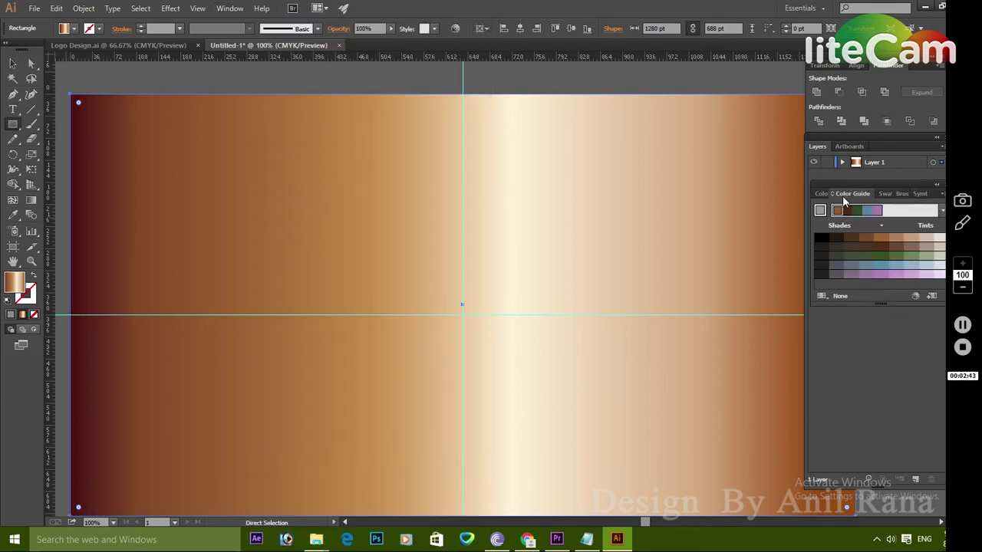
click(882, 195)
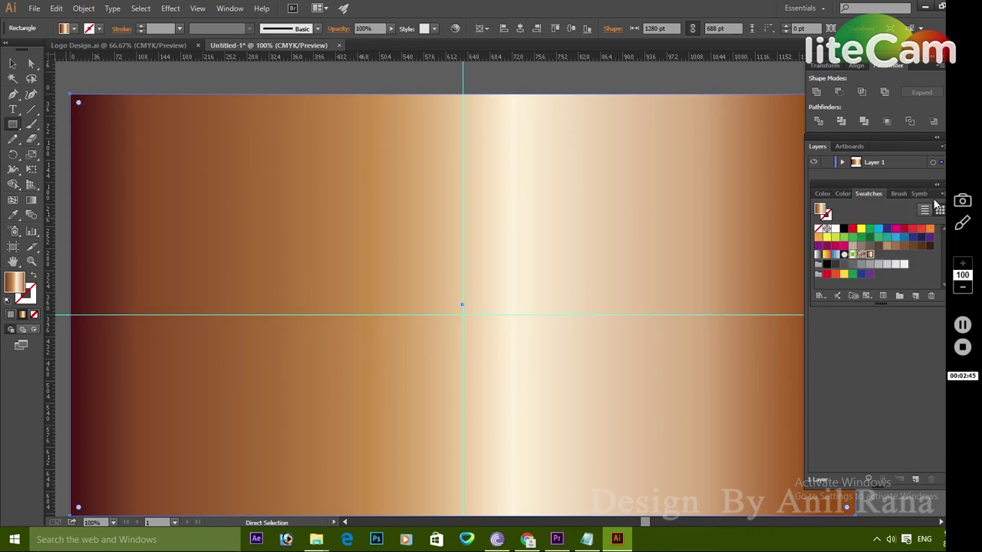
drag(920, 184, 908, 197)
click(905, 195)
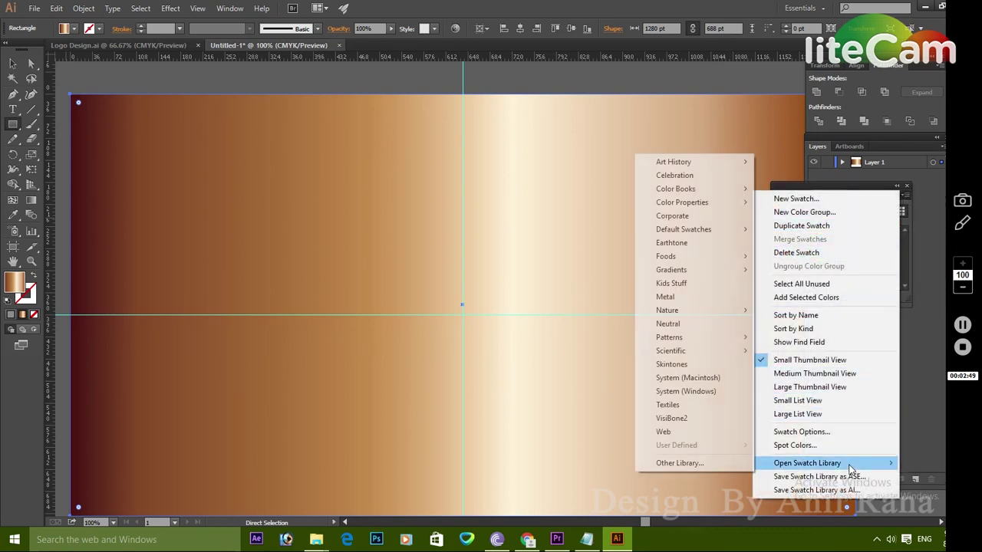
mouse_move(832, 462)
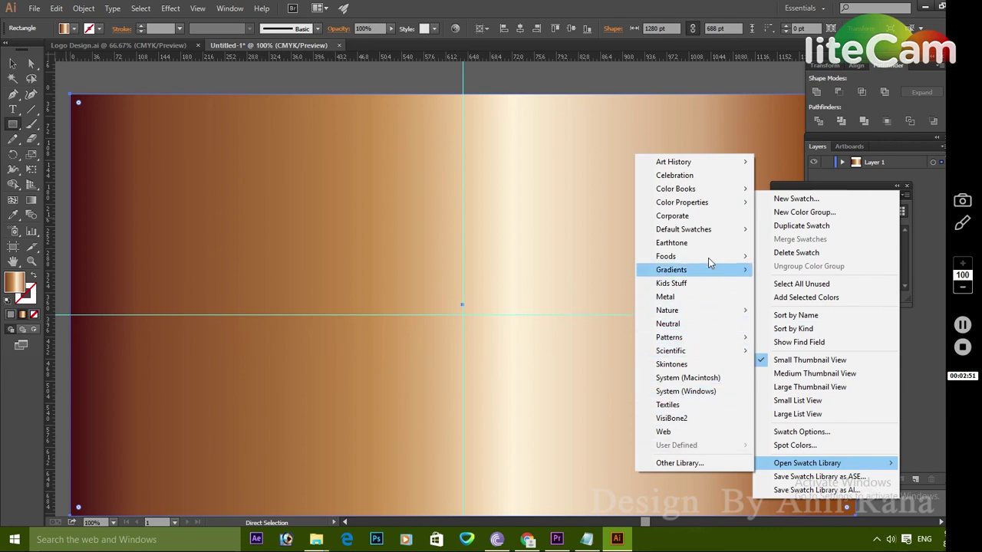
mouse_move(672, 269)
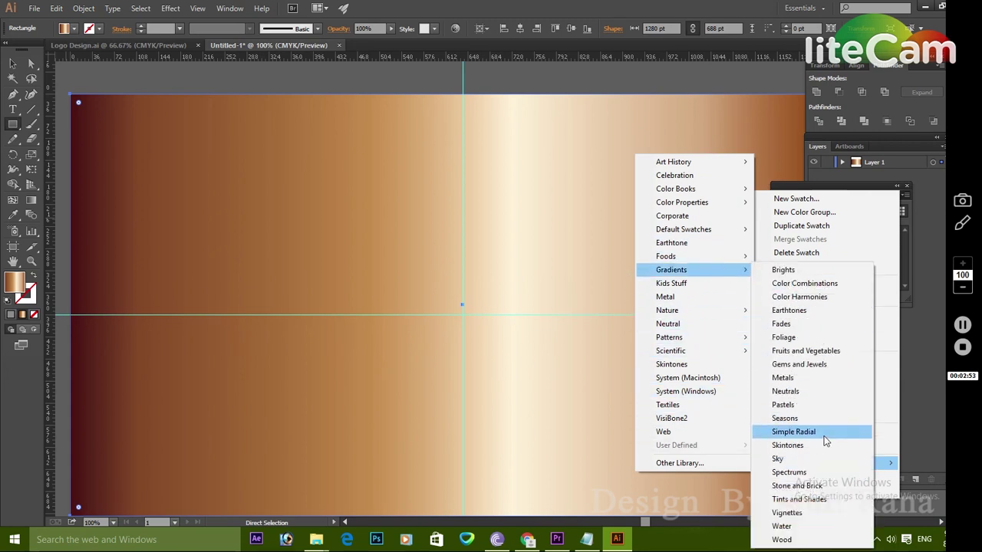
click(812, 380)
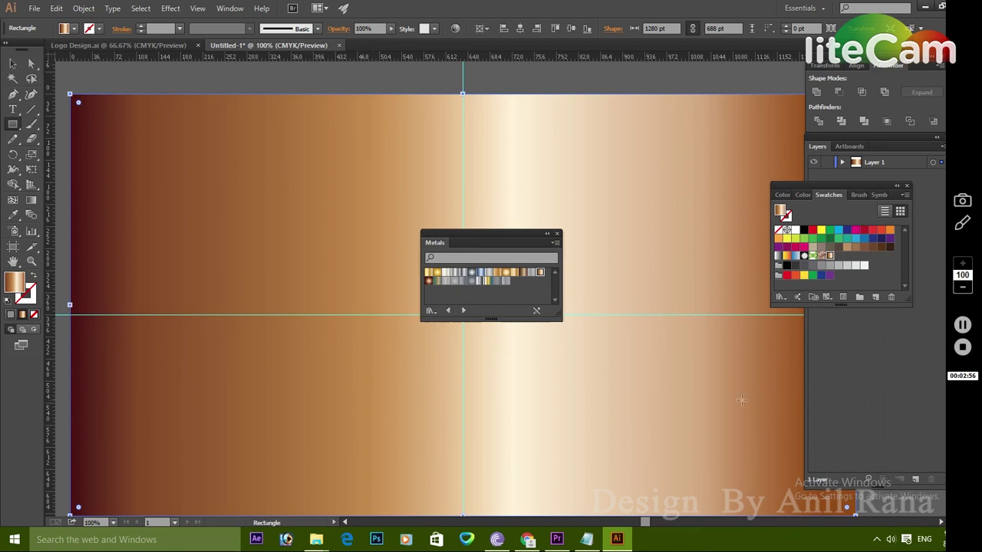
click(470, 281)
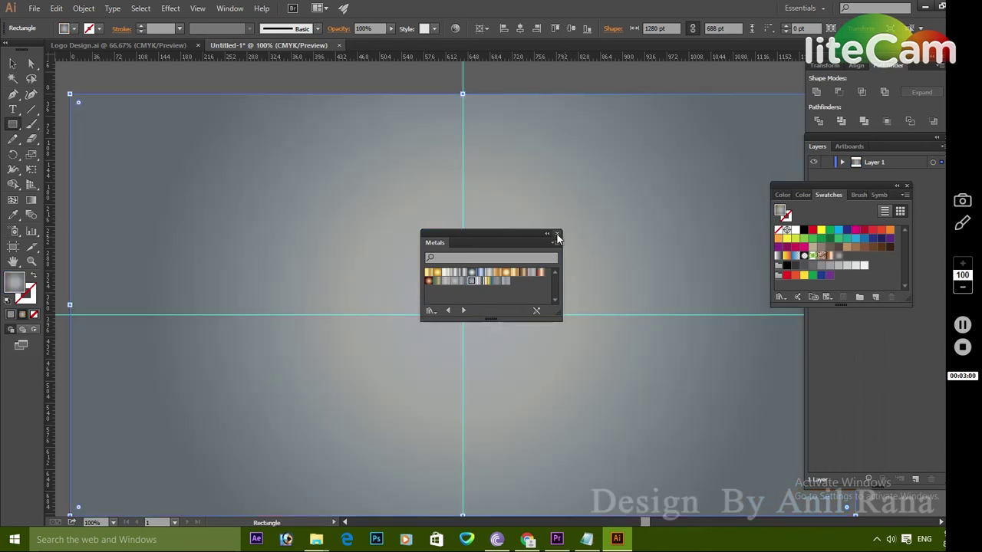
click(557, 234)
Send the Pewter Radial rectangle to the back, behind the ring
click(30, 65)
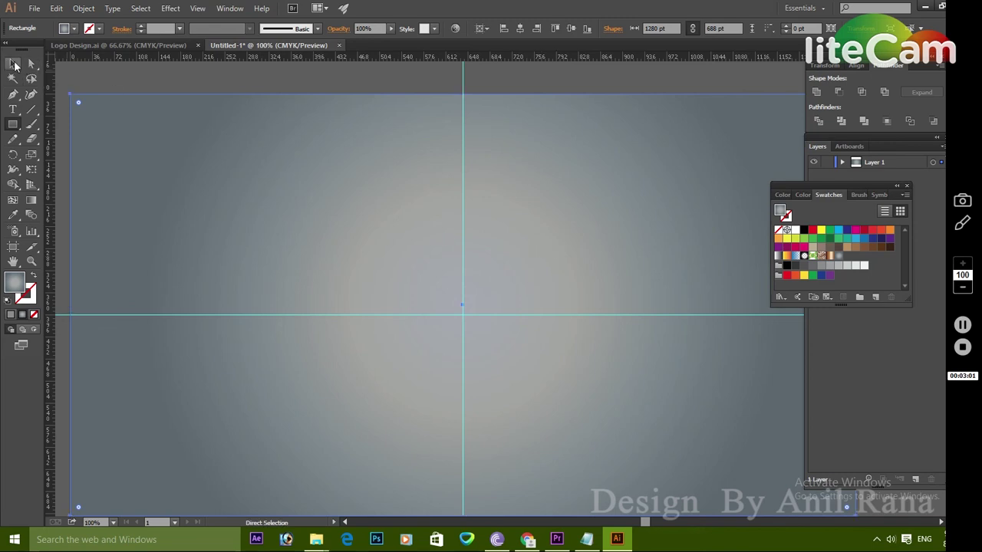
right_click(522, 224)
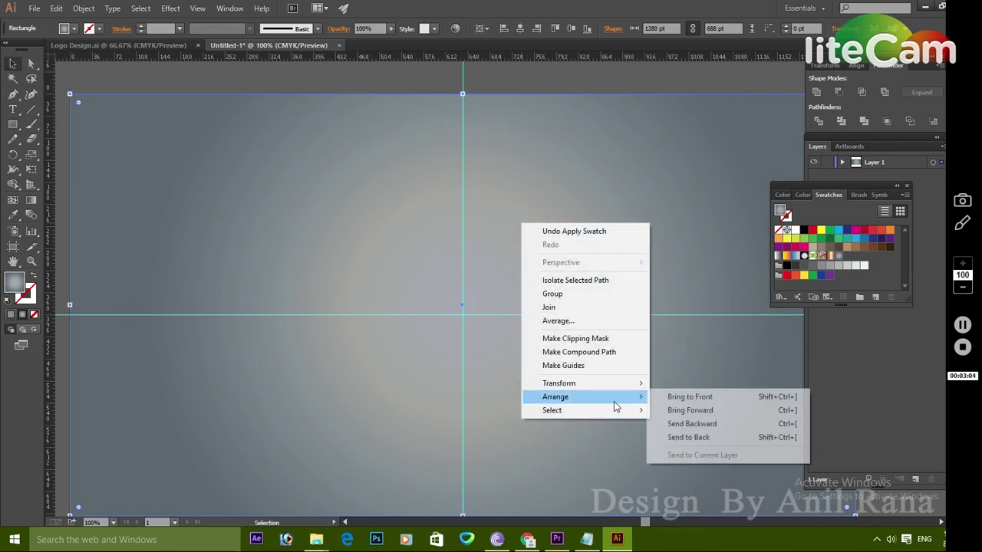
click(690, 437)
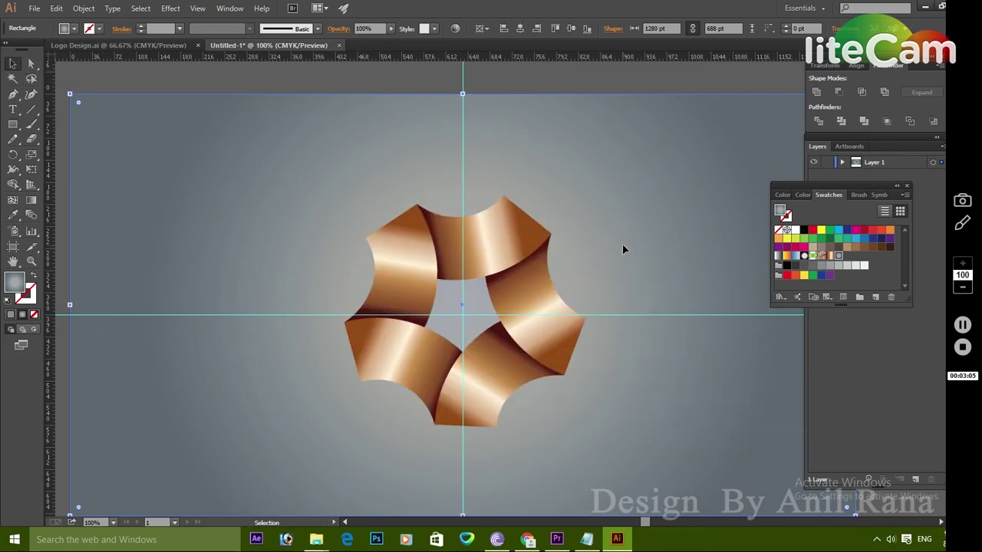
click(14, 126)
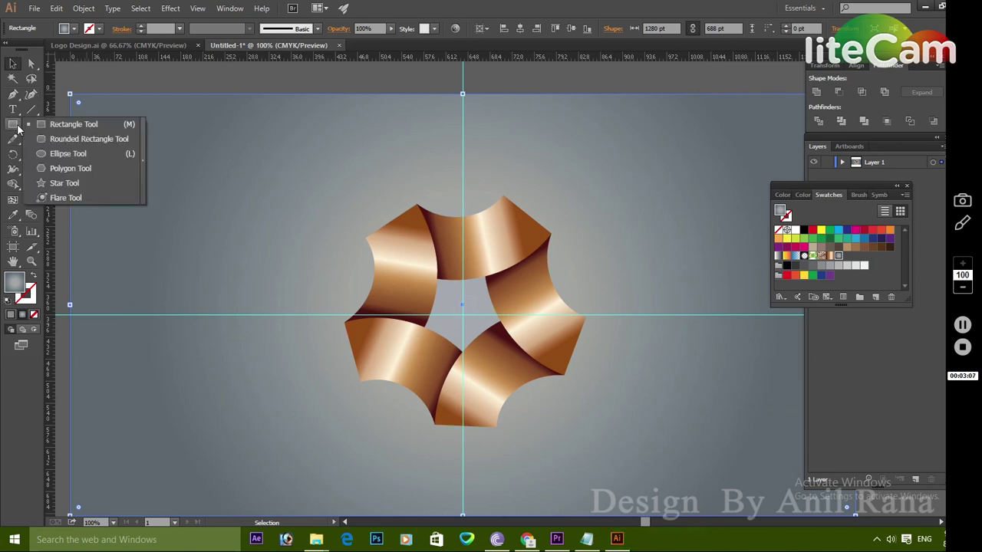
Draw a thin flat ellipse and centre it beneath the ring
click(66, 157)
drag(640, 389, 715, 387)
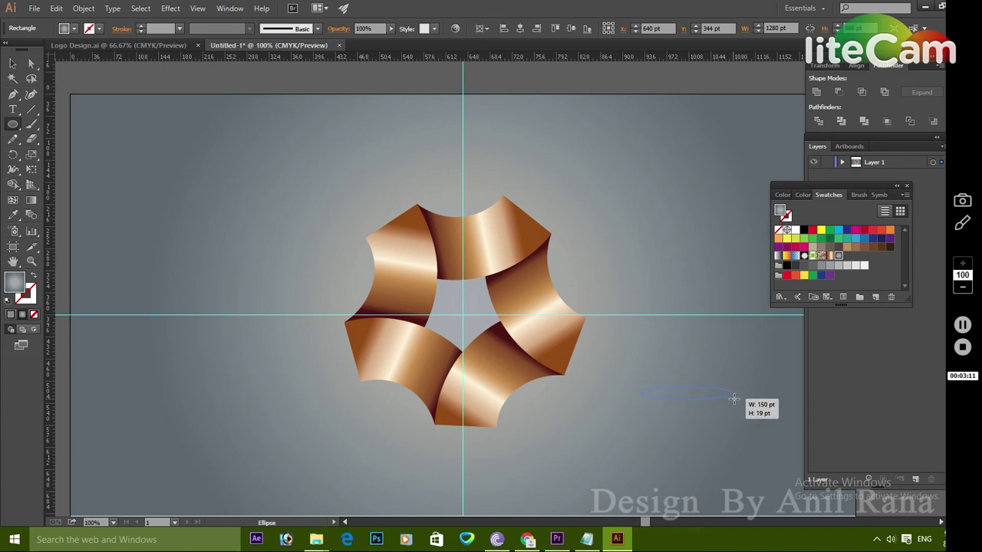
drag(715, 387, 735, 397)
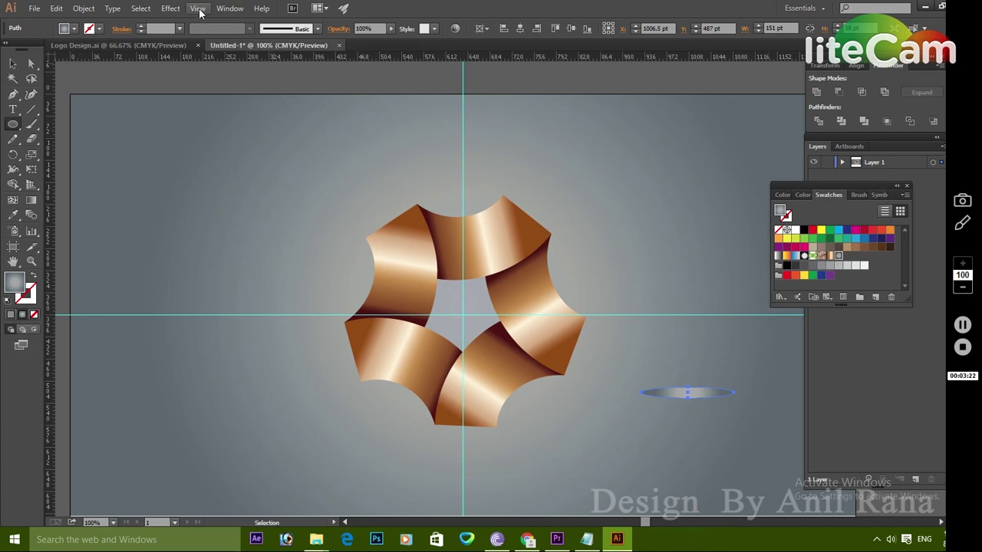
click(14, 64)
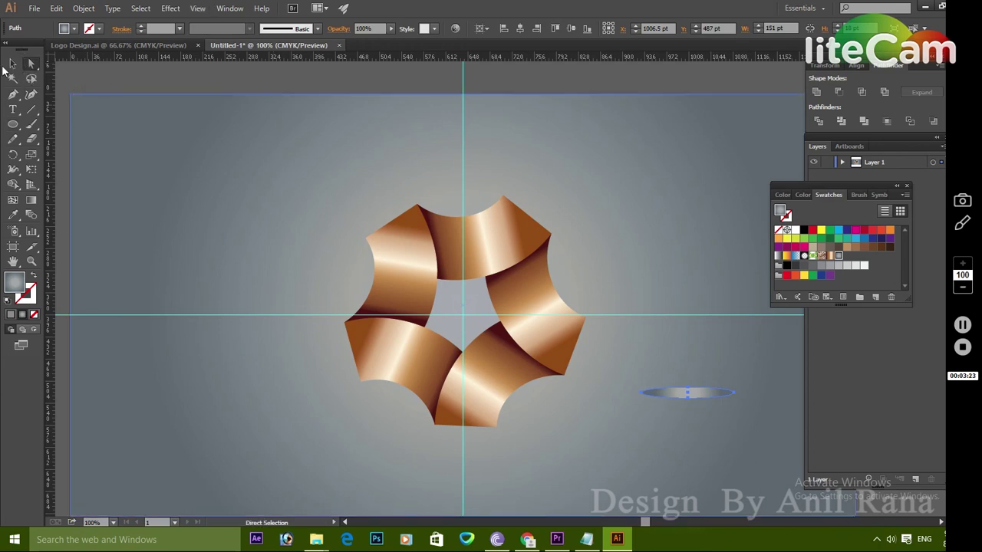
drag(710, 391, 490, 441)
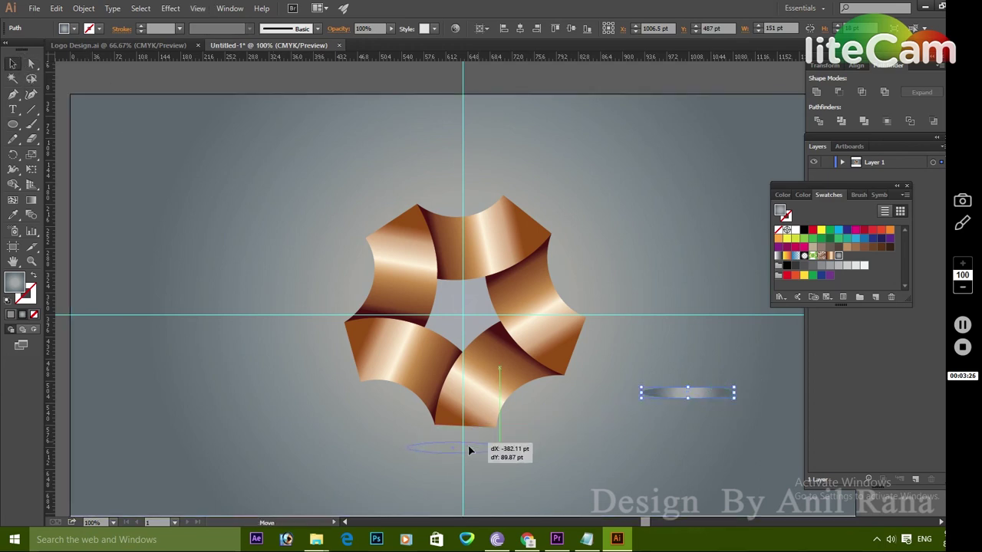
mouse_move(489, 441)
mouse_down()
mouse_move(488, 429)
mouse_move(478, 440)
mouse_up()
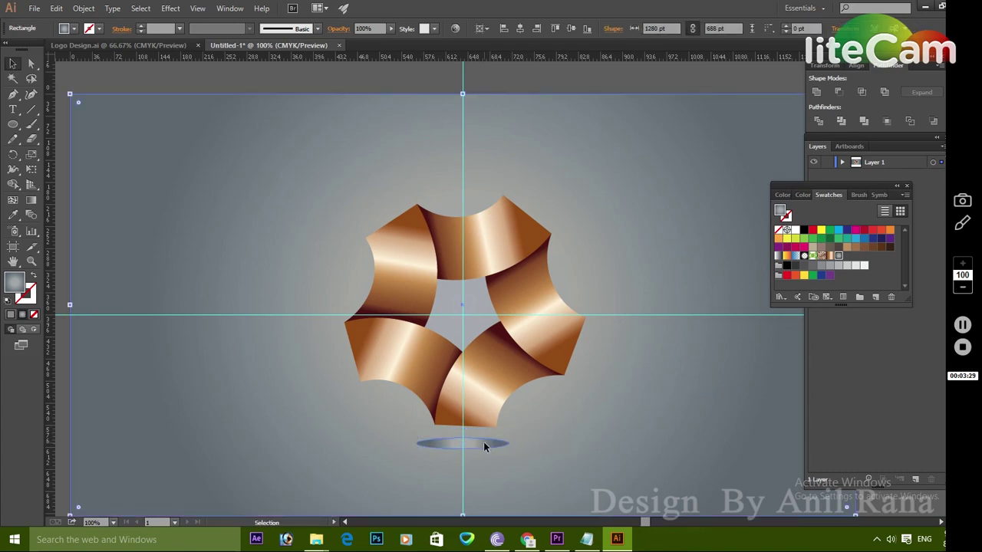
Apply a Gaussian Blur of 29.8 to the ellipse
click(198, 9)
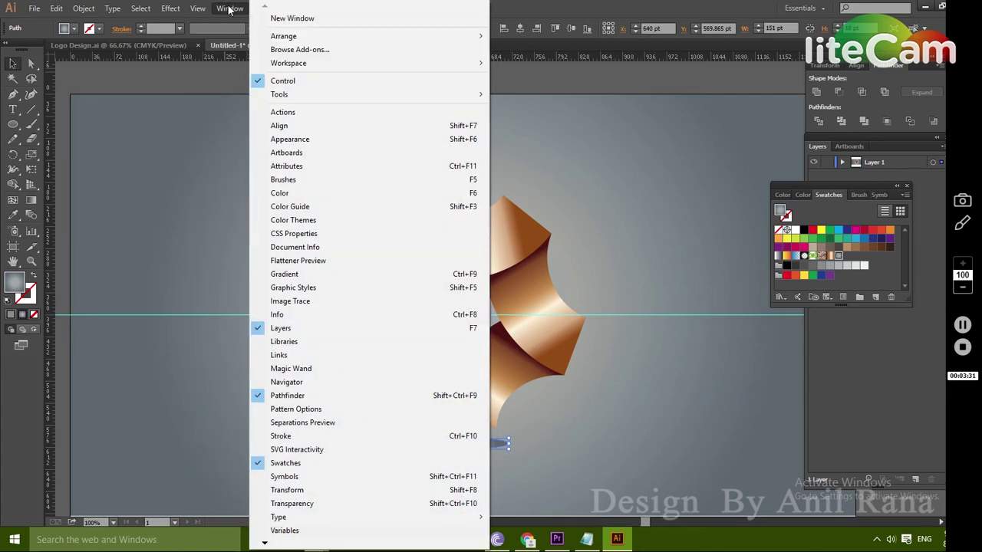
mouse_move(226, 213)
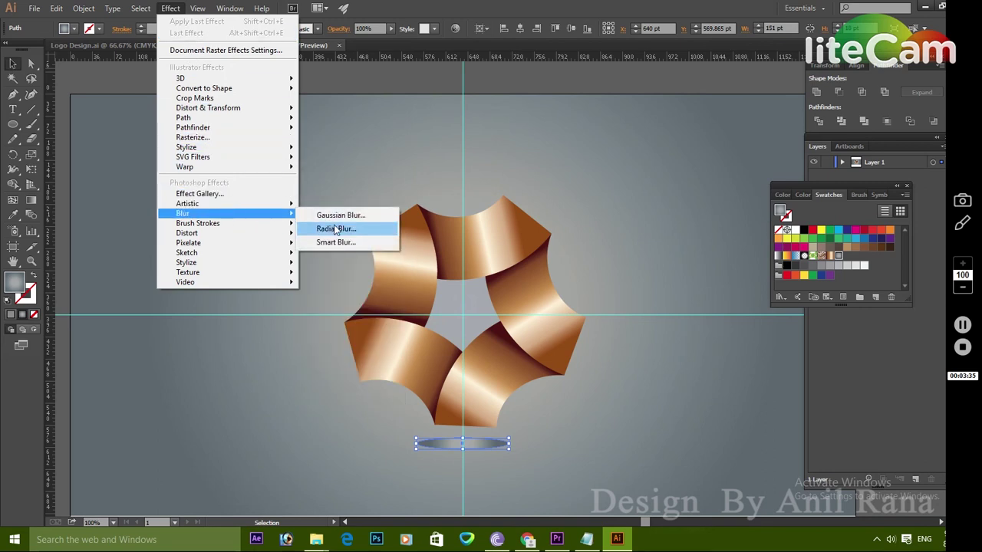
click(340, 215)
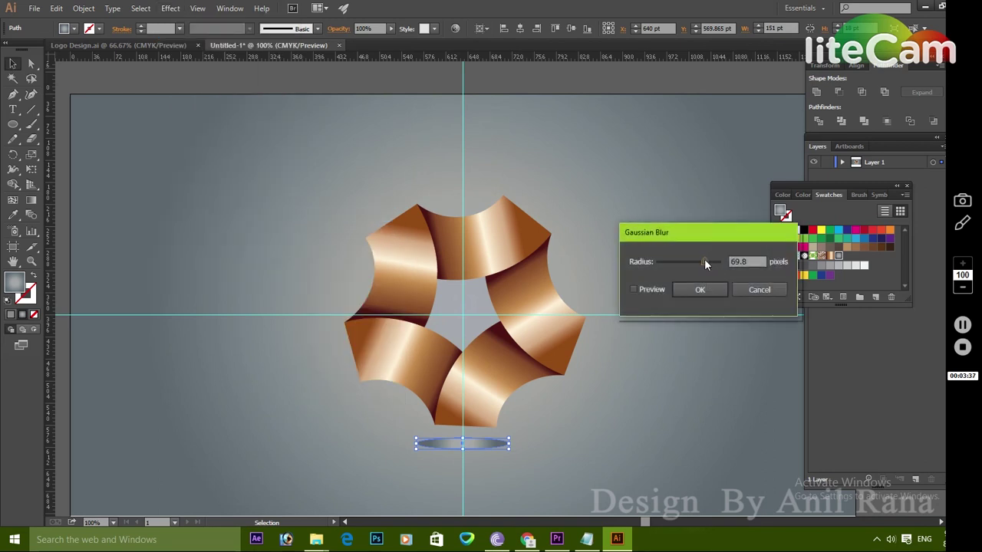
click(633, 290)
drag(701, 265, 692, 263)
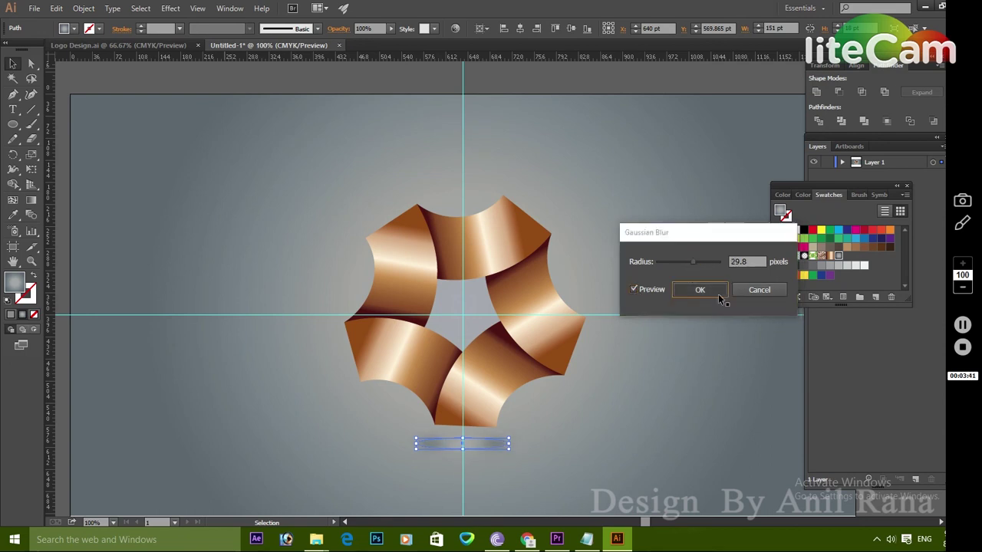
click(700, 290)
Stretch the background rectangle down to fill the artboard's bottom edge
click(695, 152)
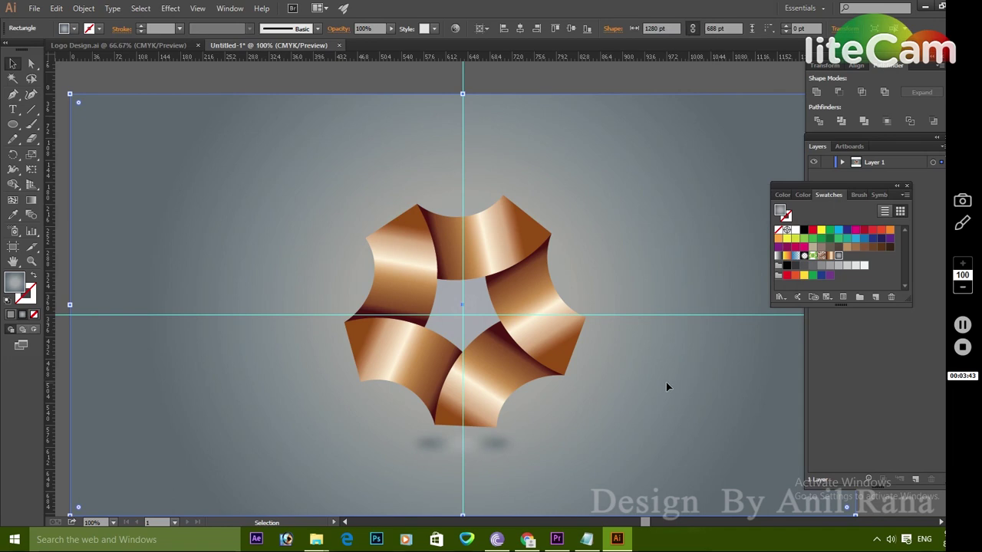
key(ctrl+minus)
key(ctrl+minus)
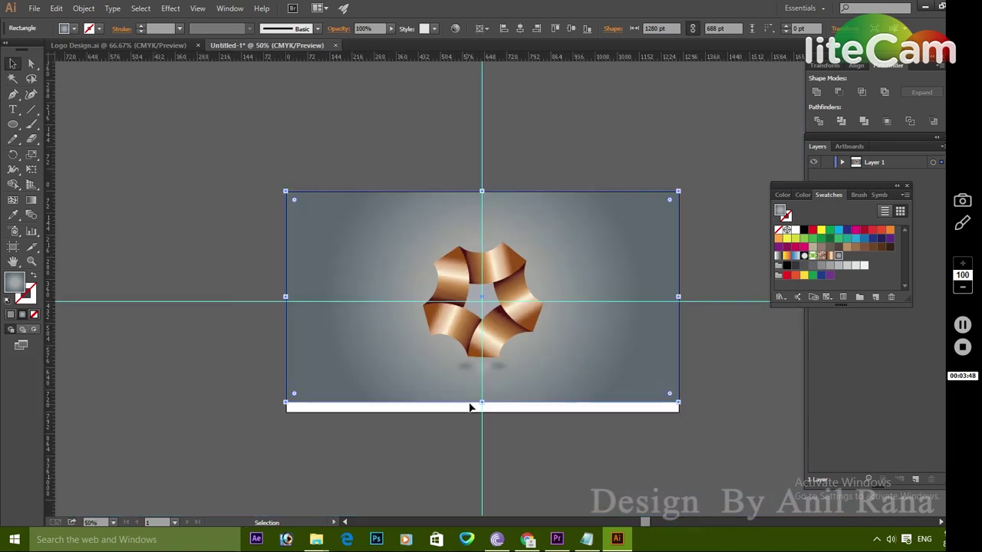
drag(482, 402, 482, 412)
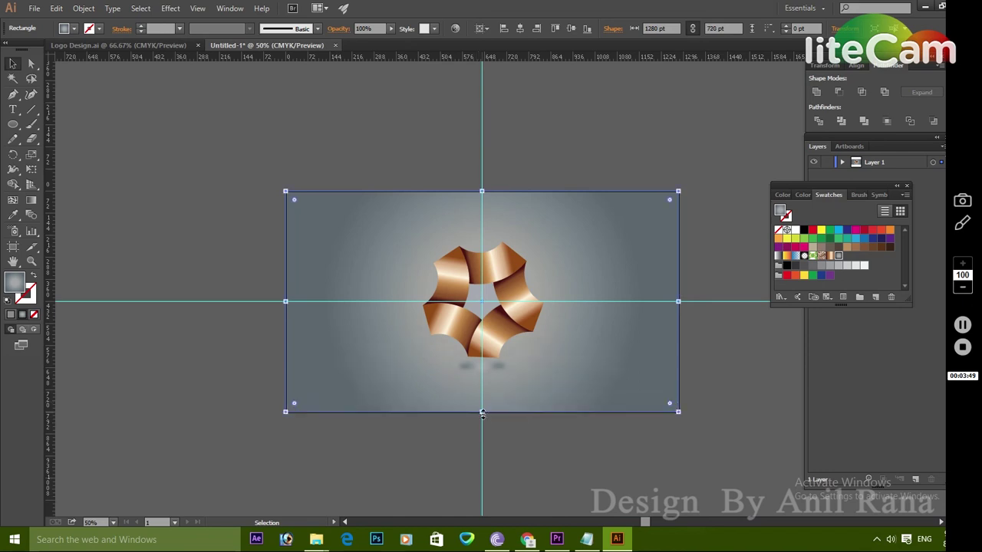
click(721, 389)
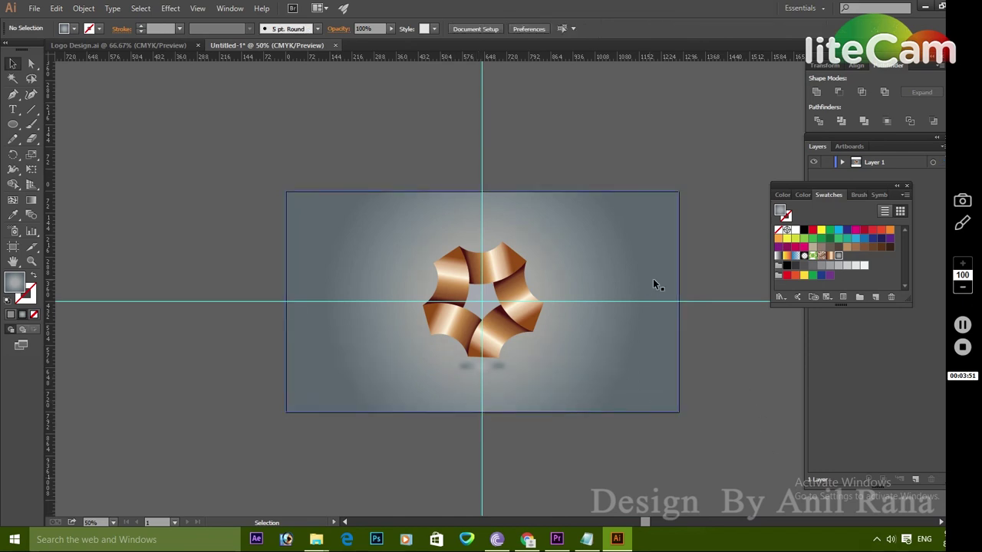
click(645, 307)
Type 'Logo Design', enlarge it to 106.75 pt, and place it below the ring
click(706, 427)
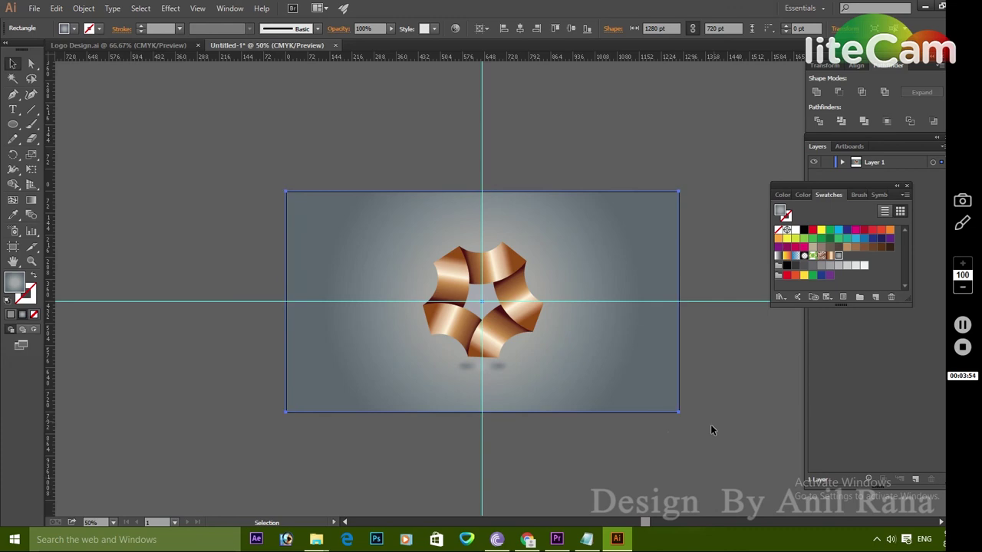
click(12, 110)
text(Logo Design)
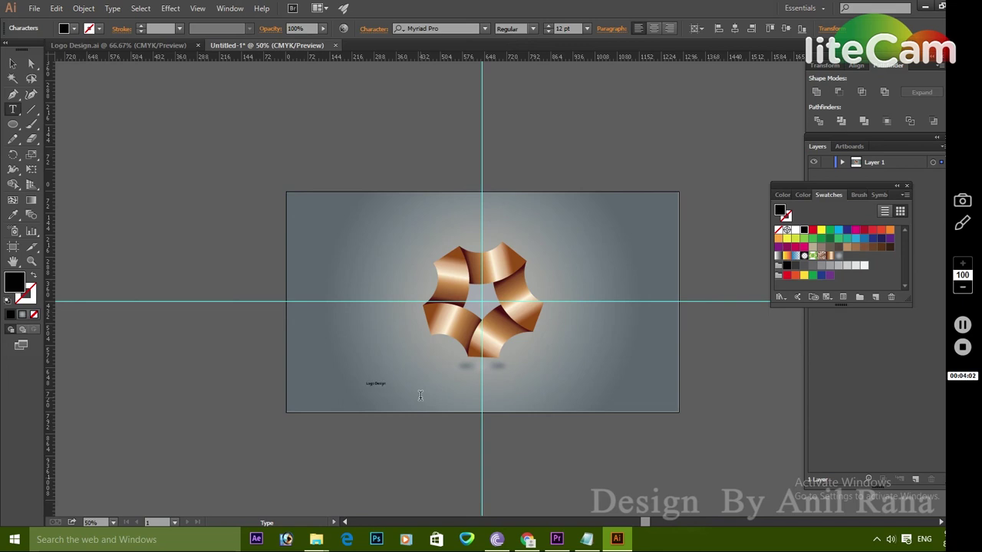
key(ctrl+a)
click(12, 63)
drag(393, 384, 732, 329)
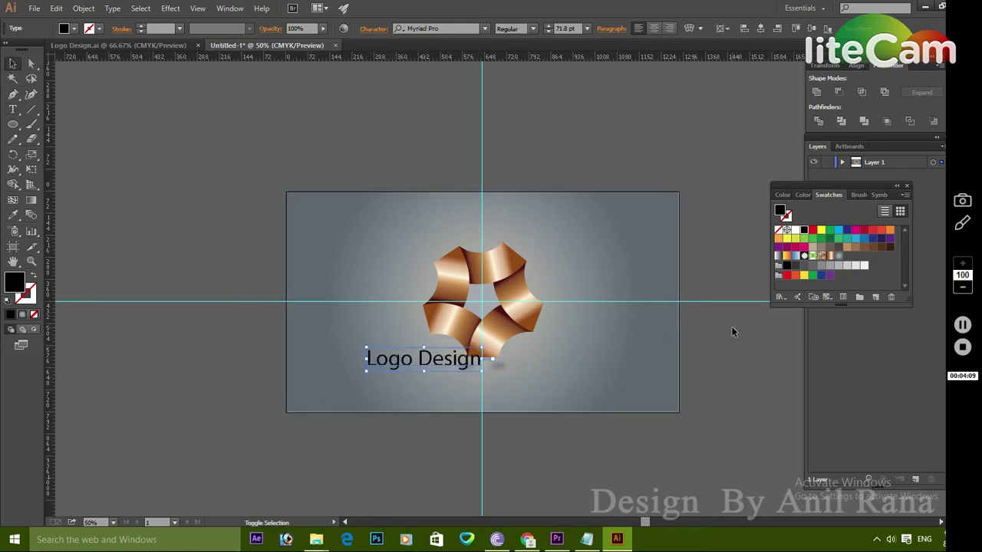
drag(481, 349, 538, 338)
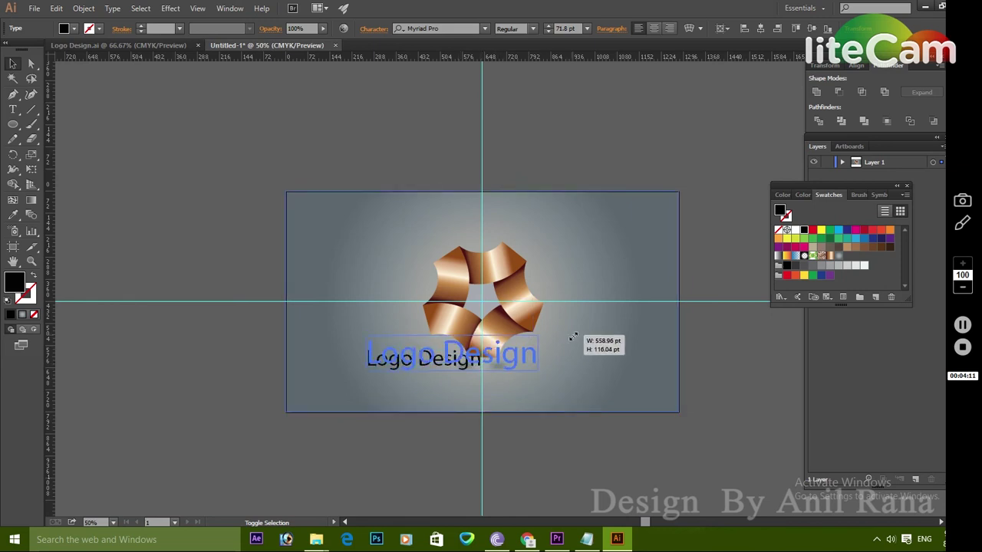
key(a)
drag(421, 359, 441, 380)
Make the 'Logo Design' title Bold and white, then nudge it slightly lower
click(532, 29)
click(513, 146)
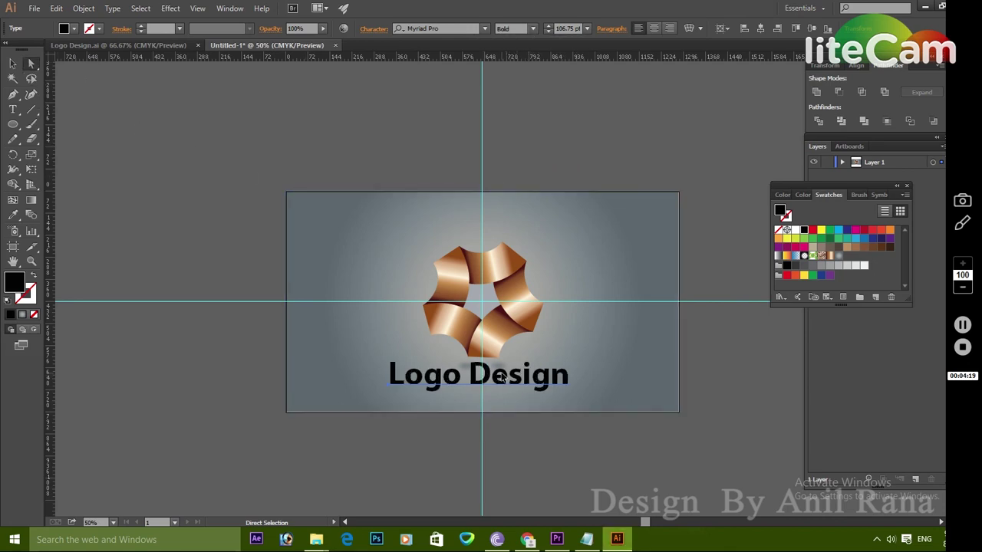
click(66, 28)
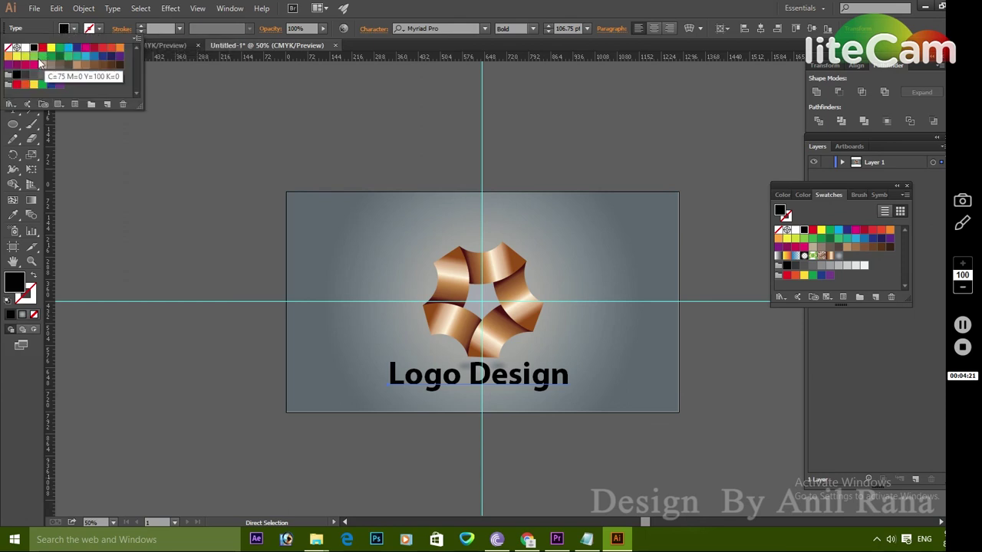
click(25, 49)
click(13, 63)
click(301, 194)
drag(508, 373, 515, 379)
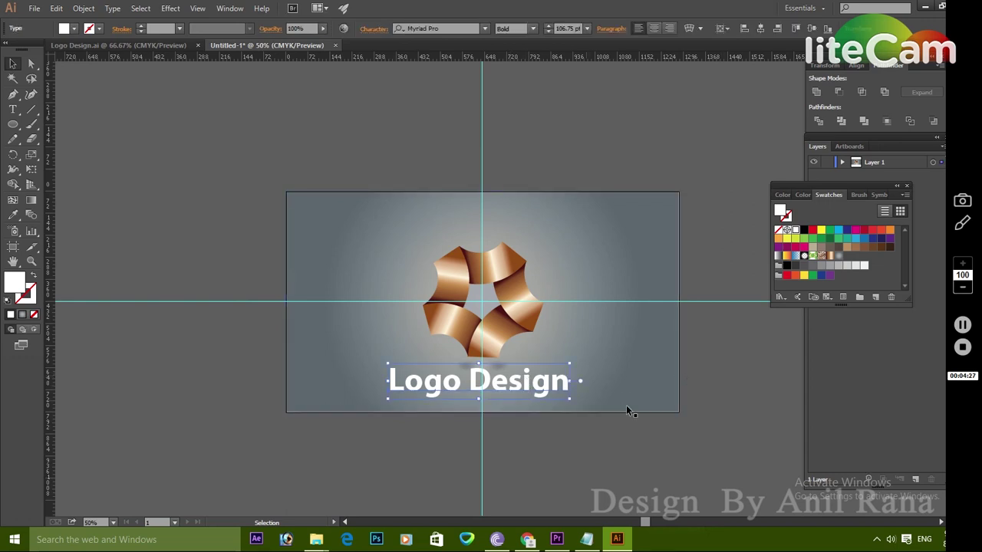
click(701, 395)
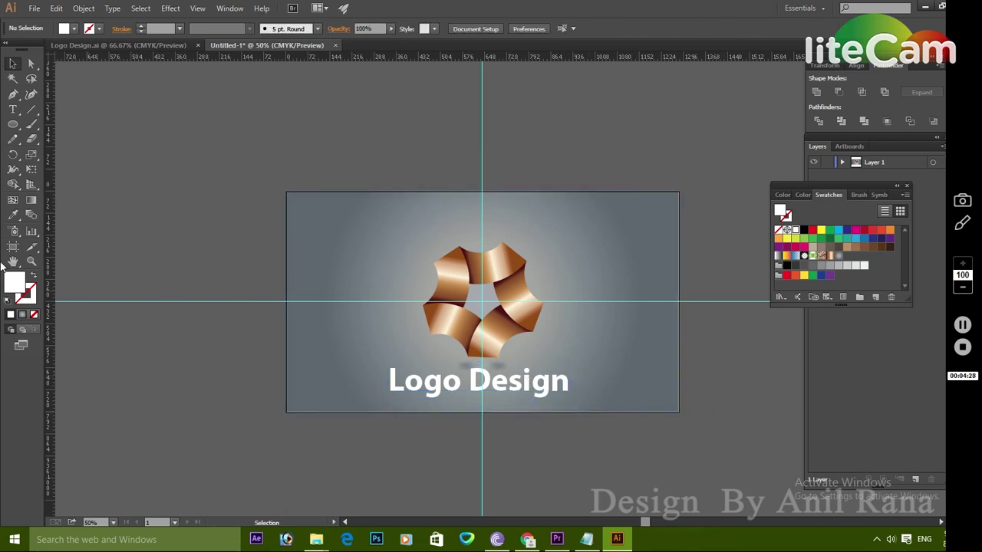
Add a bold credit line, enlarge it to 21.75 pt, and place it in the artboard's bottom-right corner
click(12, 109)
text(Design By Anil Rana)
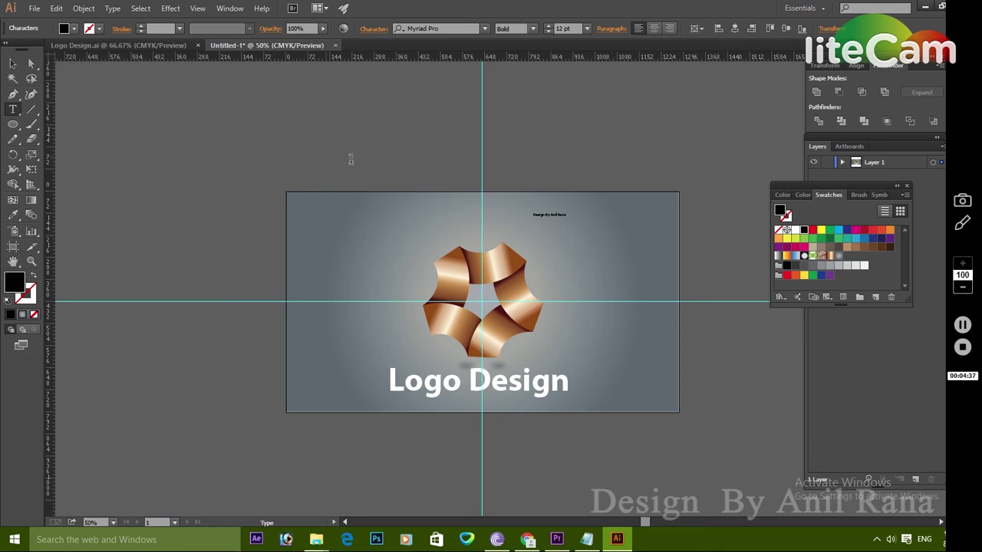
drag(532, 214, 564, 212)
click(13, 63)
drag(569, 208, 641, 205)
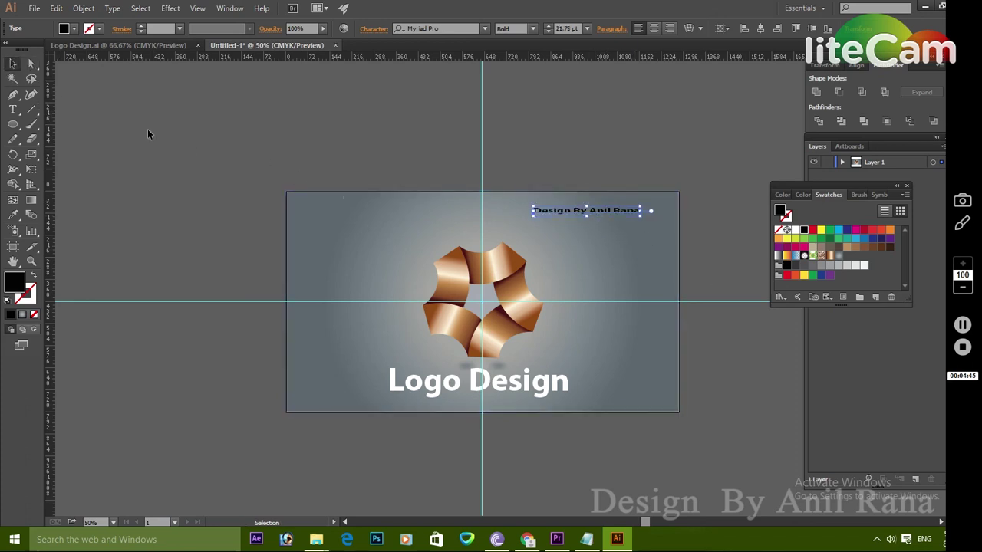
drag(617, 209, 648, 409)
click(656, 335)
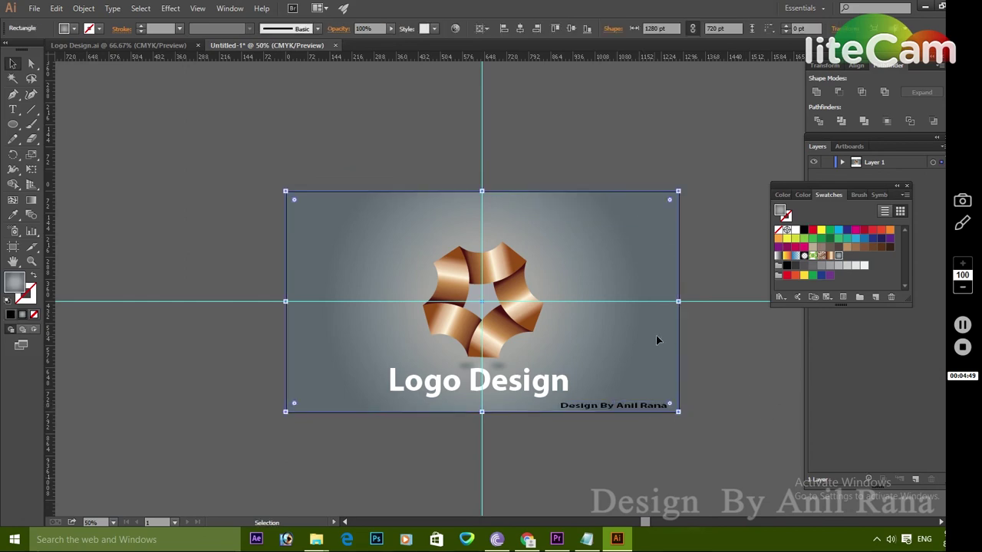
click(722, 324)
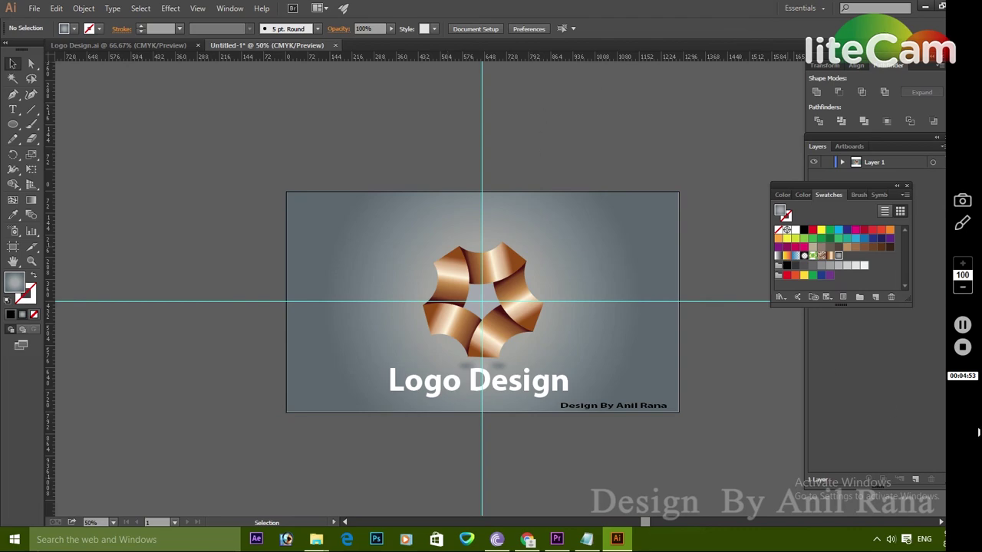